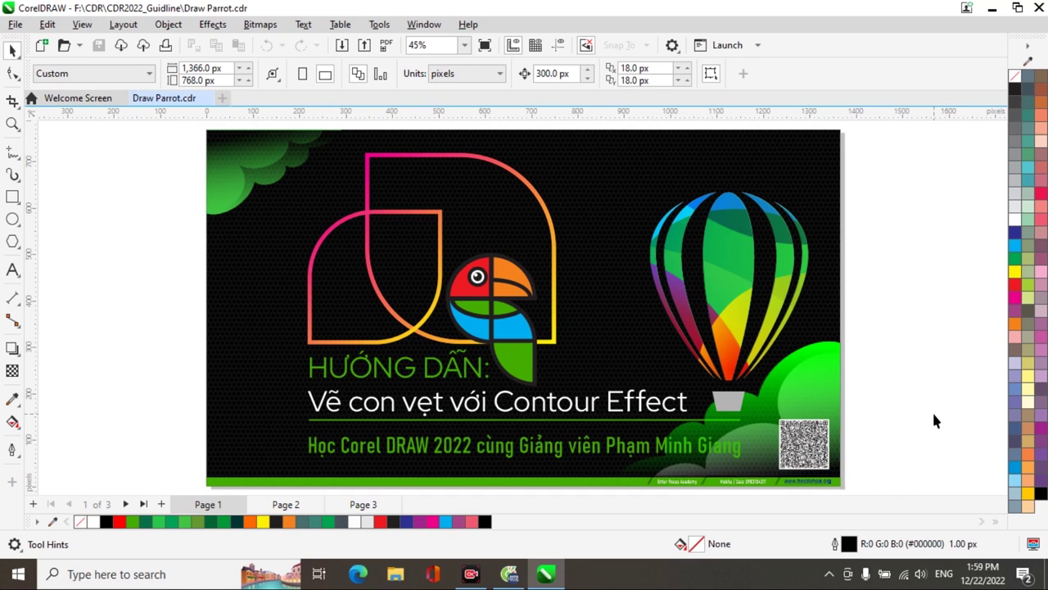
Delete all artwork on Page 3 to leave the page blank
left_click(364, 505)
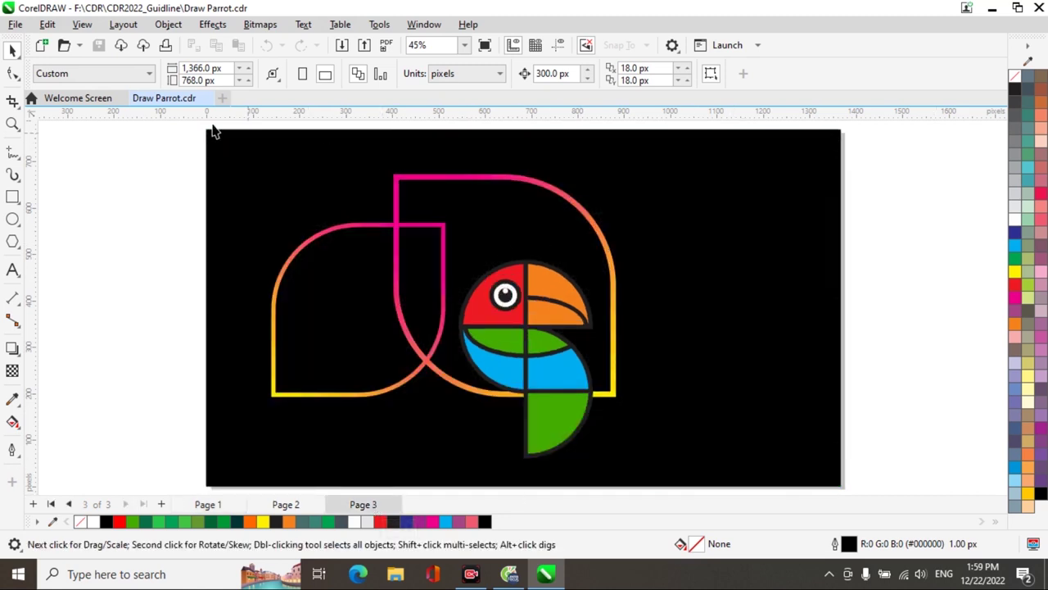
key("ctrl+a")
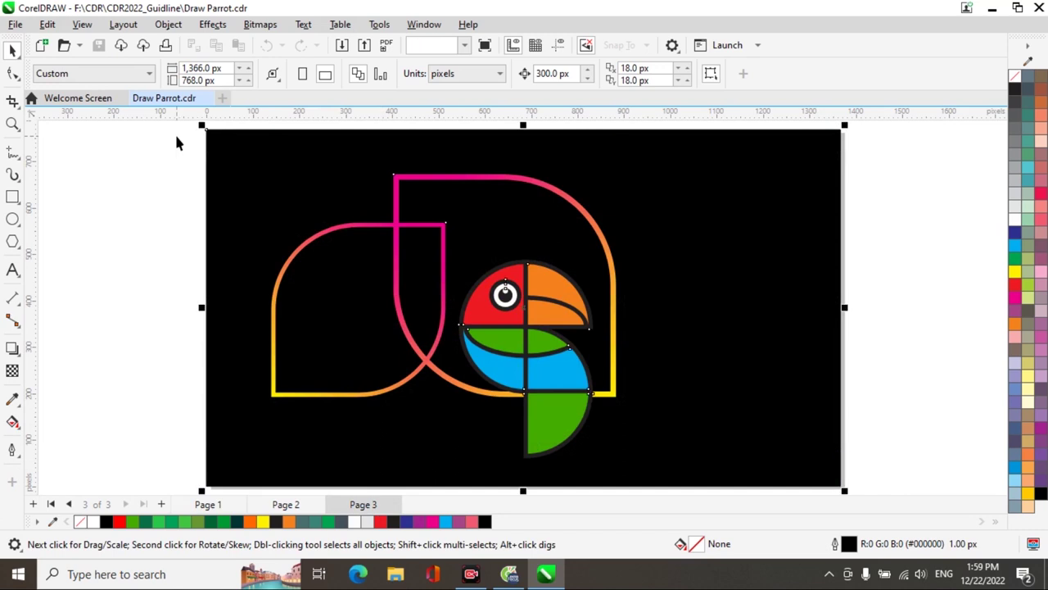
key("Delete")
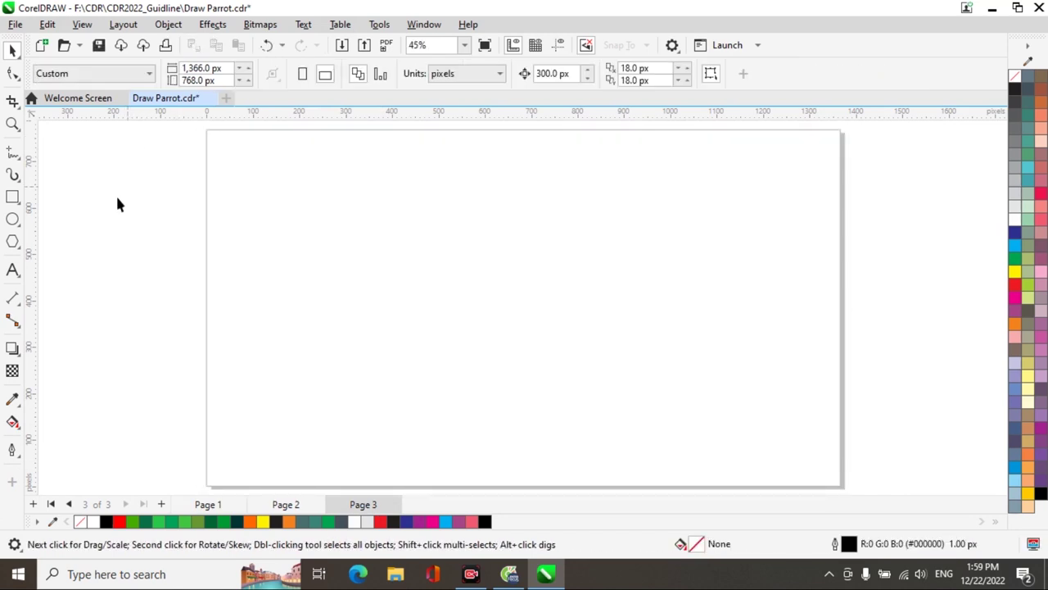
Draw a circle about 299 px in diameter and centre it on the page
left_click(12, 219)
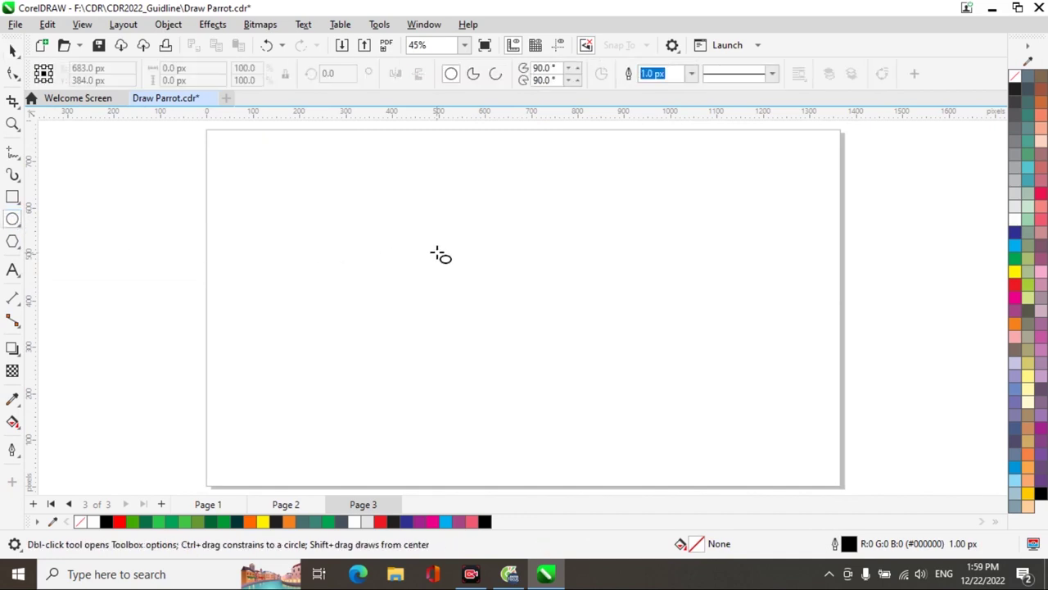
left_click_drag(435, 242, 577, 370)
left_click(12, 51)
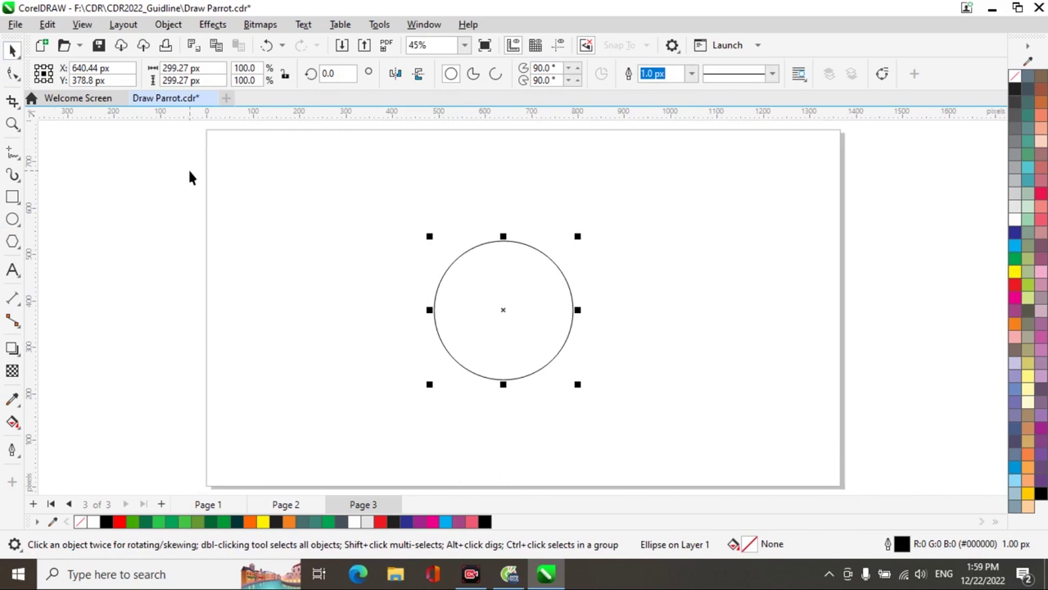
key("p")
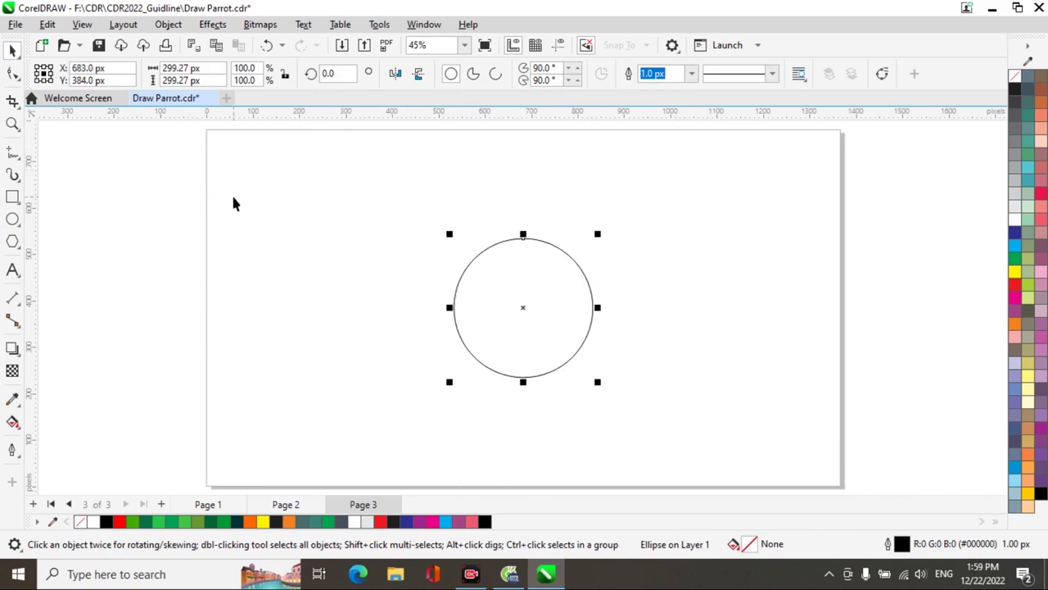
Draw a thin vertical rectangle about 12 px wide and 488 px high, and centre it on the page
left_click(13, 198)
left_click_drag(510, 191, 513, 418)
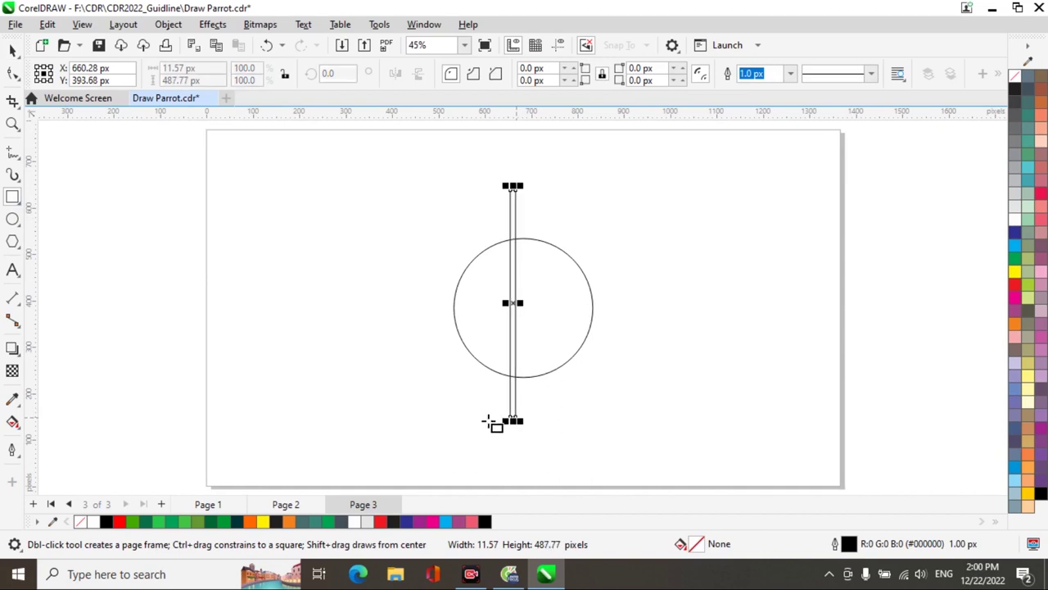
left_click(14, 51)
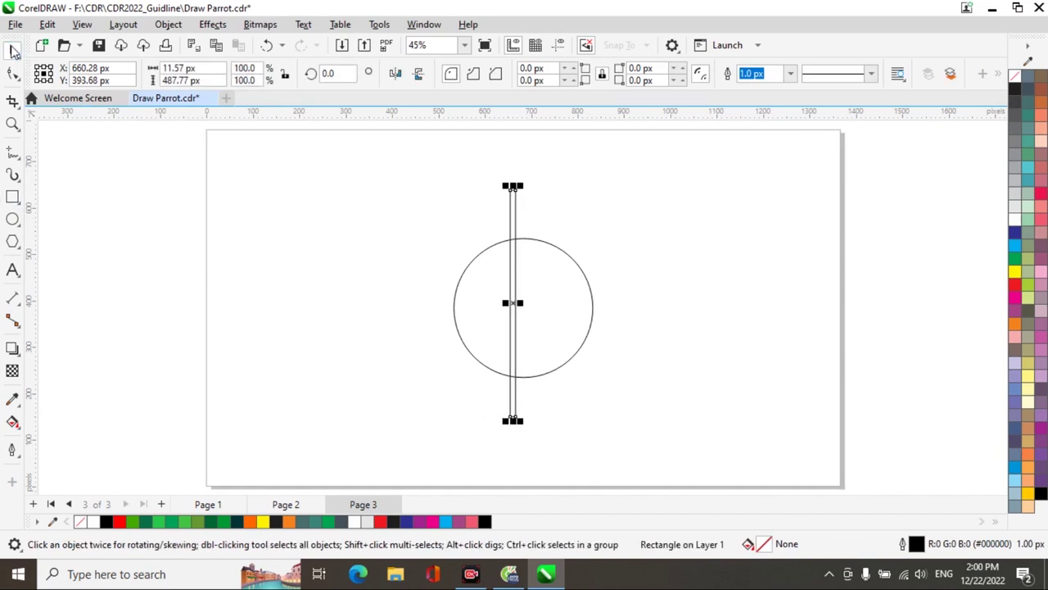
key("p")
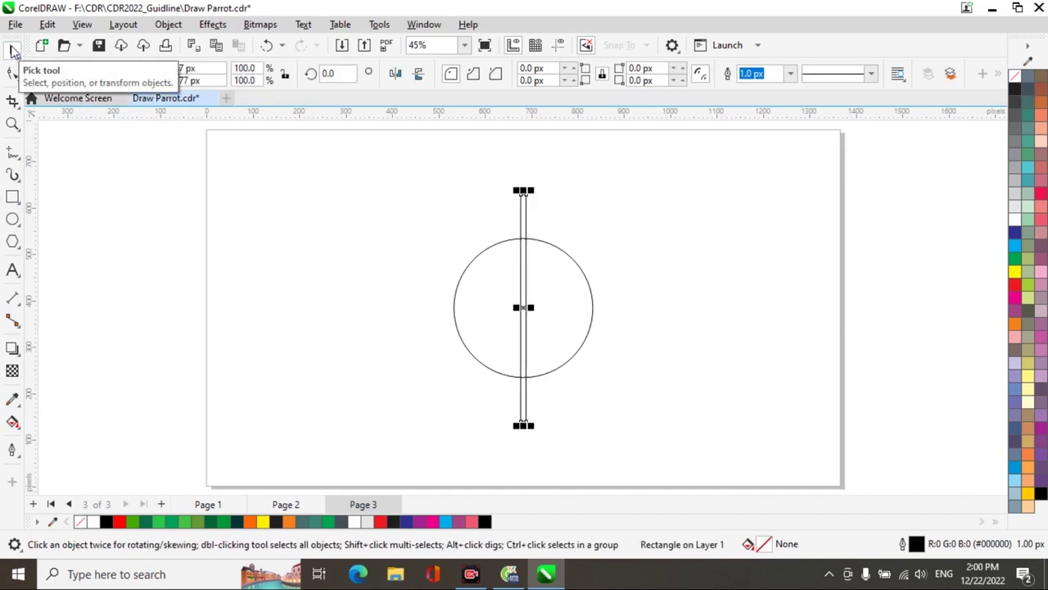
left_click(601, 215)
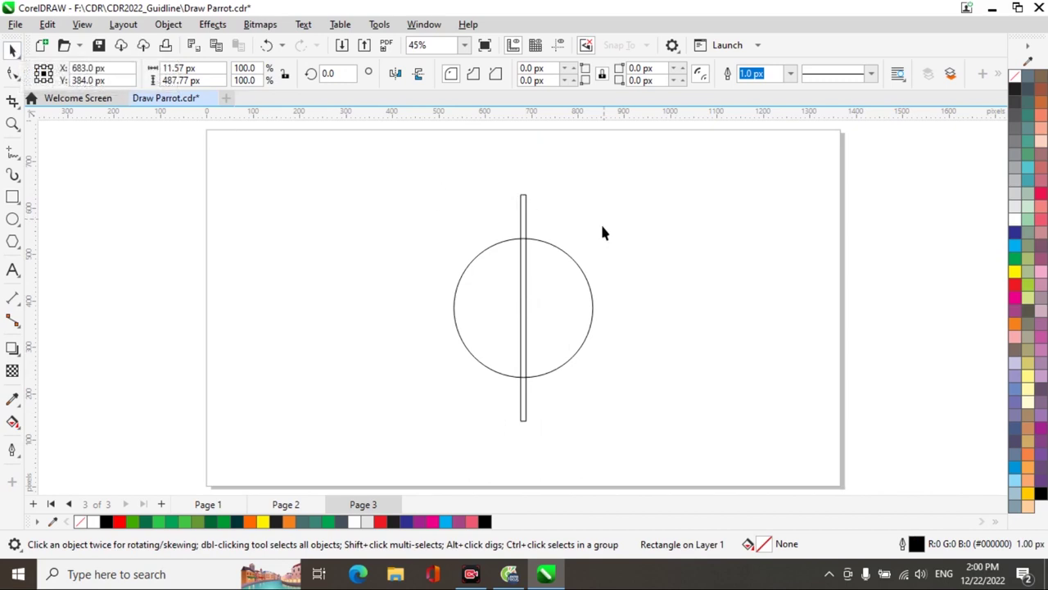
Copy the full circle to the clipboard
left_click(564, 251)
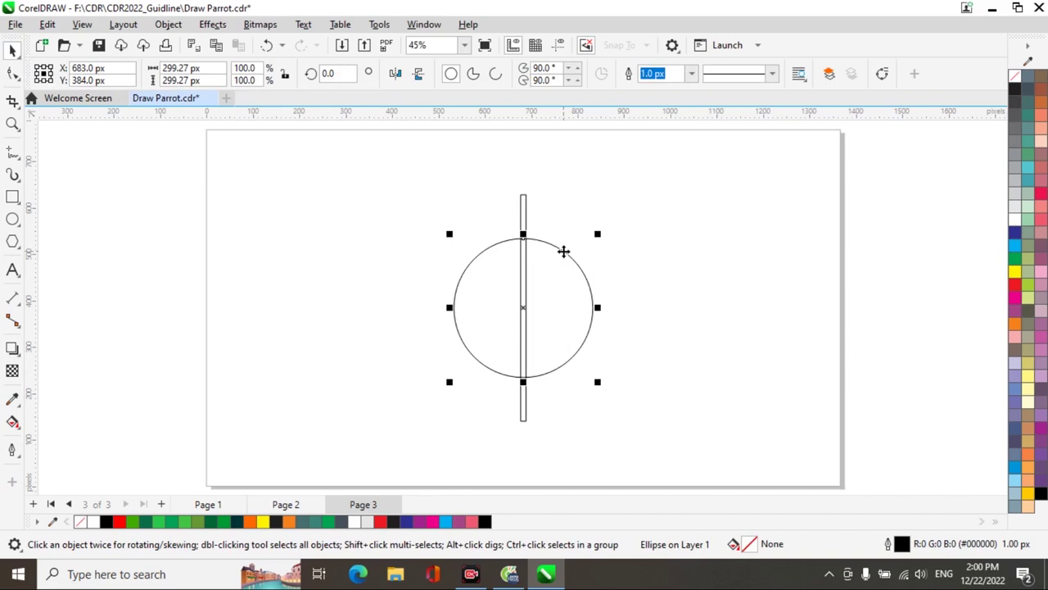
left_click(563, 250)
key("ctrl+c")
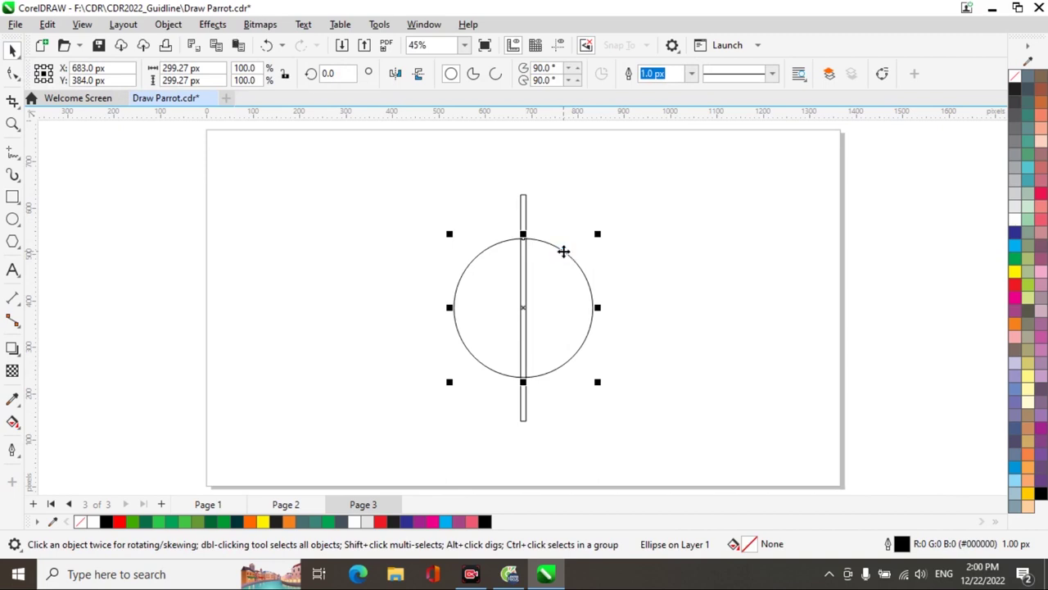
left_click(217, 46)
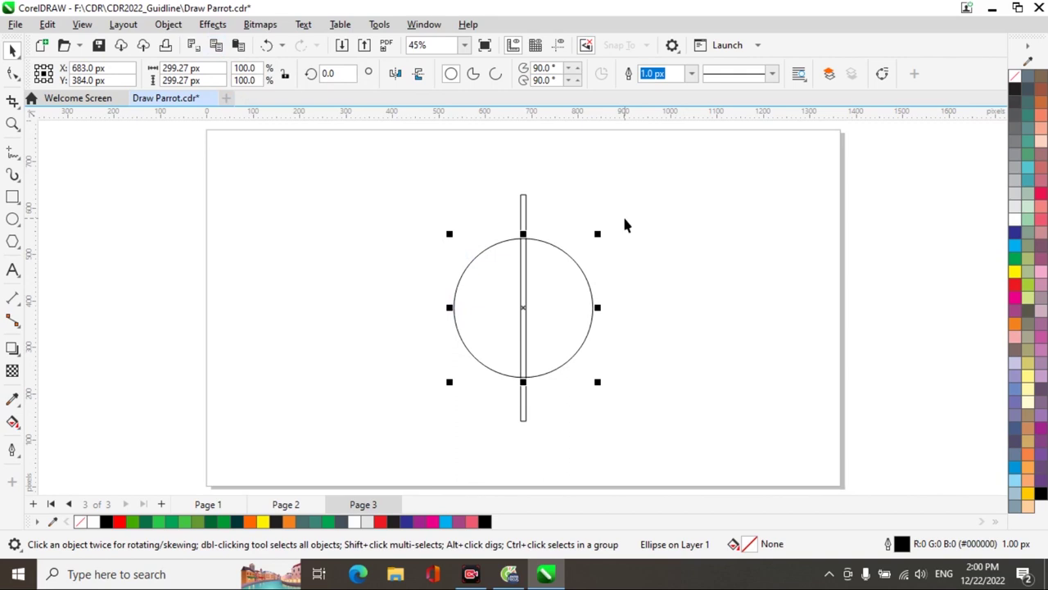
Trim the circle with the vertical rectangle to split it into two halves
left_click(525, 203)
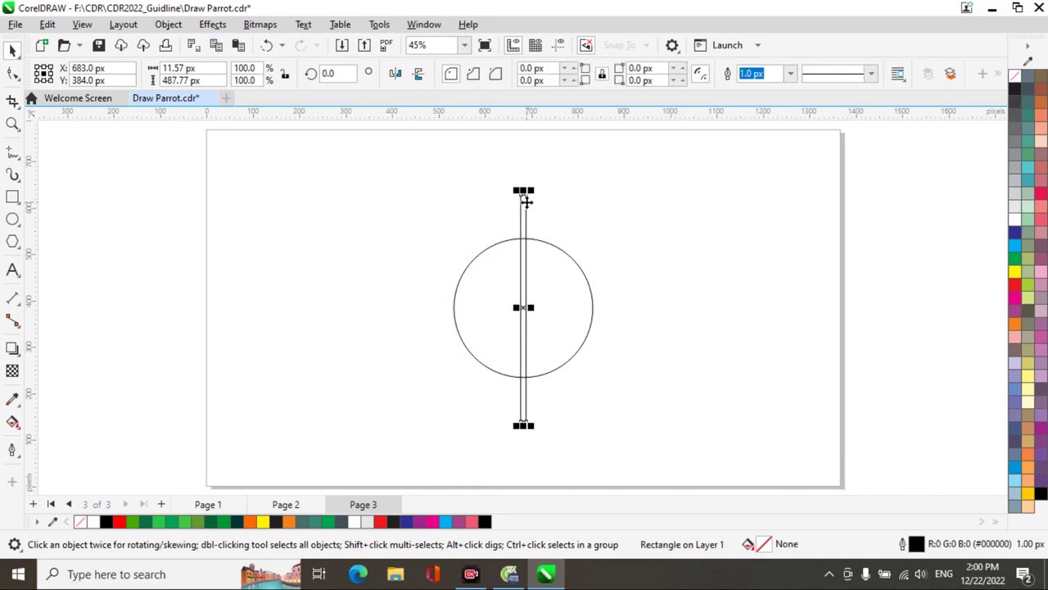
left_click(577, 269, "shift")
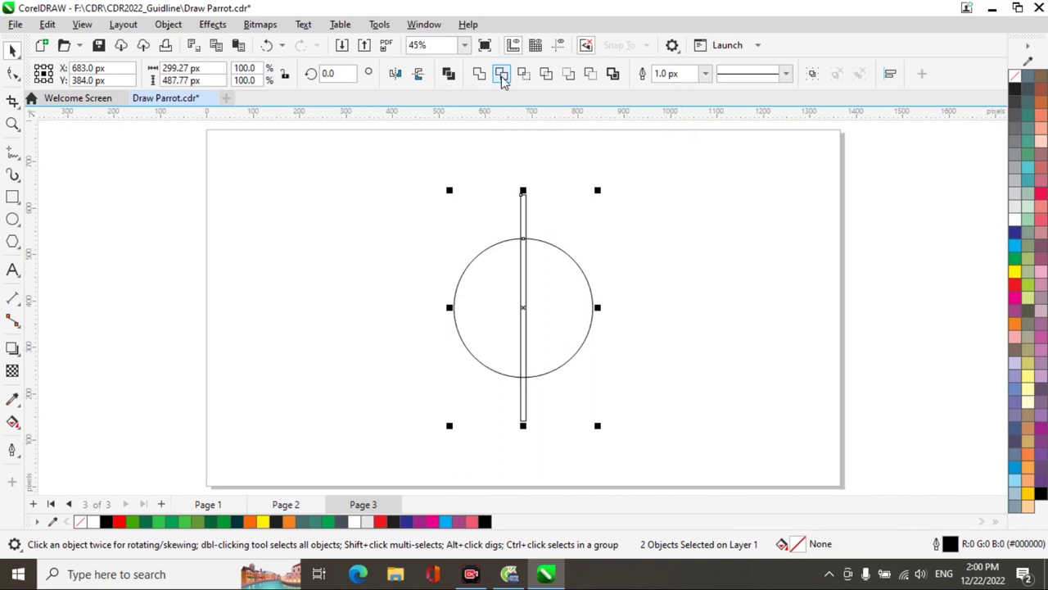
left_click(502, 75)
left_click(679, 231)
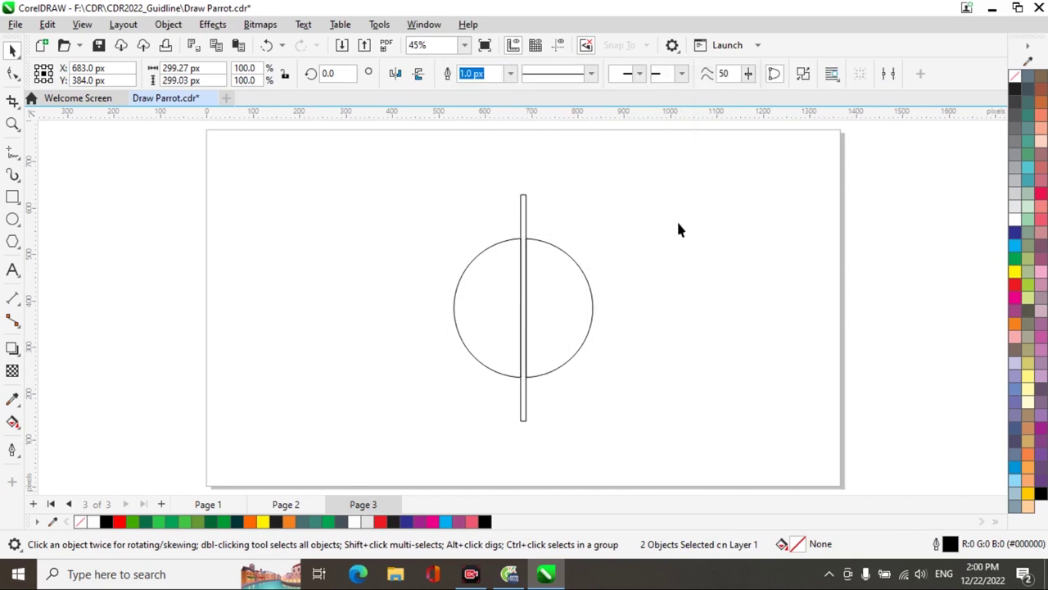
Rotate the thin rectangle to 90° so it crosses both circle halves horizontally
left_click(525, 204)
left_click_drag(343, 73, 301, 76)
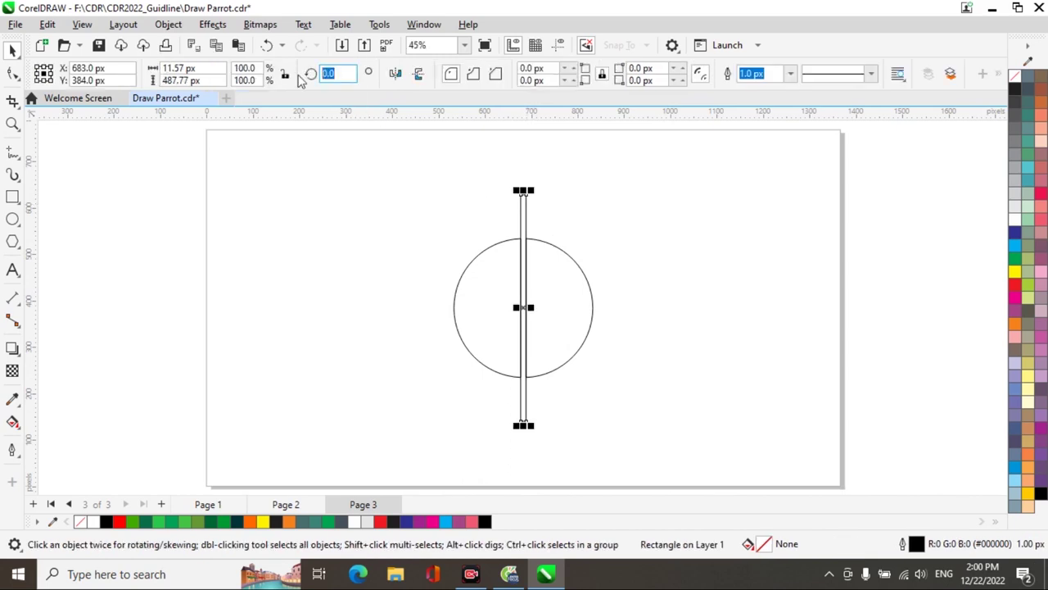
type("90")
key("Return")
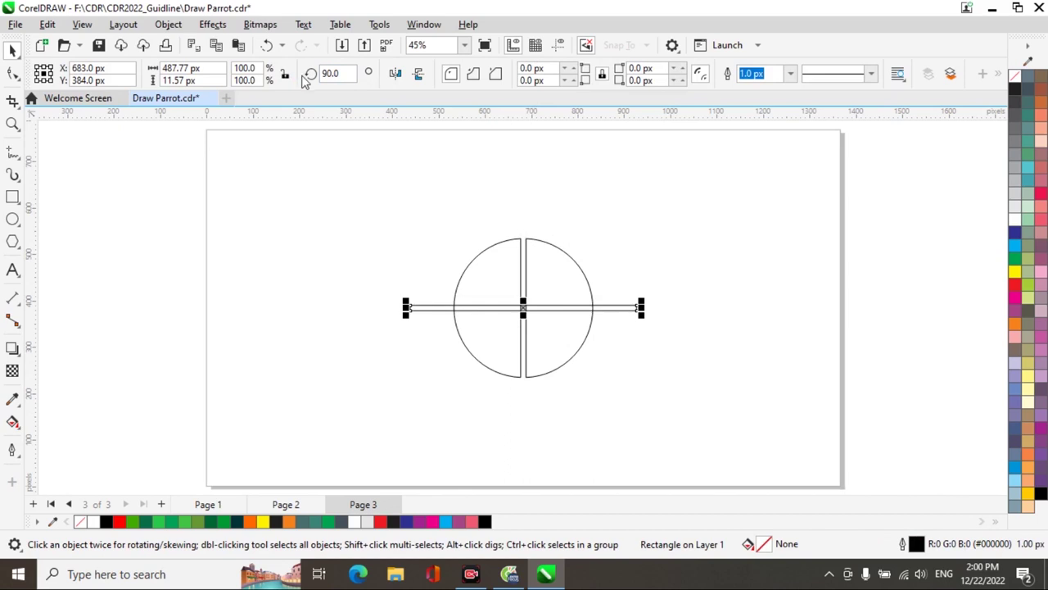
Cut the horizontal rectangle out of the circle halves with Back minus front, removing the rectangle itself
left_click(550, 246, "shift")
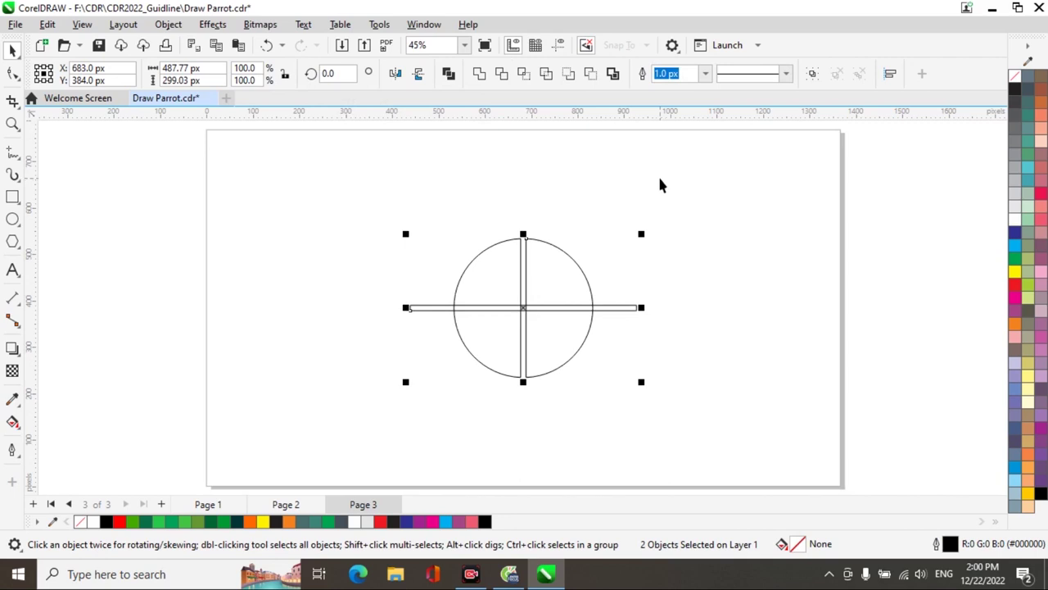
left_click(590, 74)
left_click(660, 282)
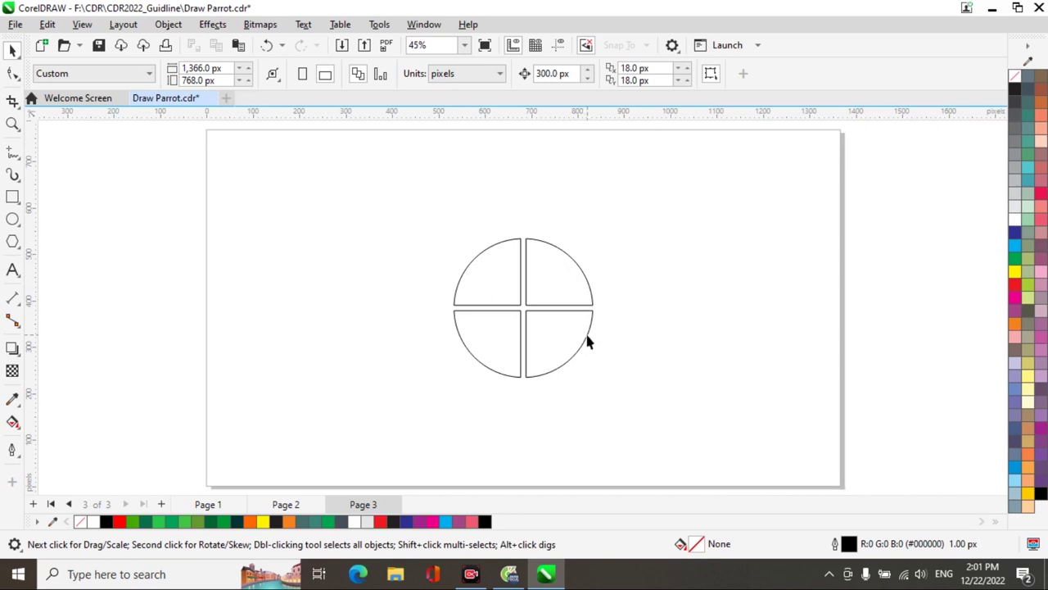
Break the divided circle apart into separate quarter pieces
key("ctrl+z")
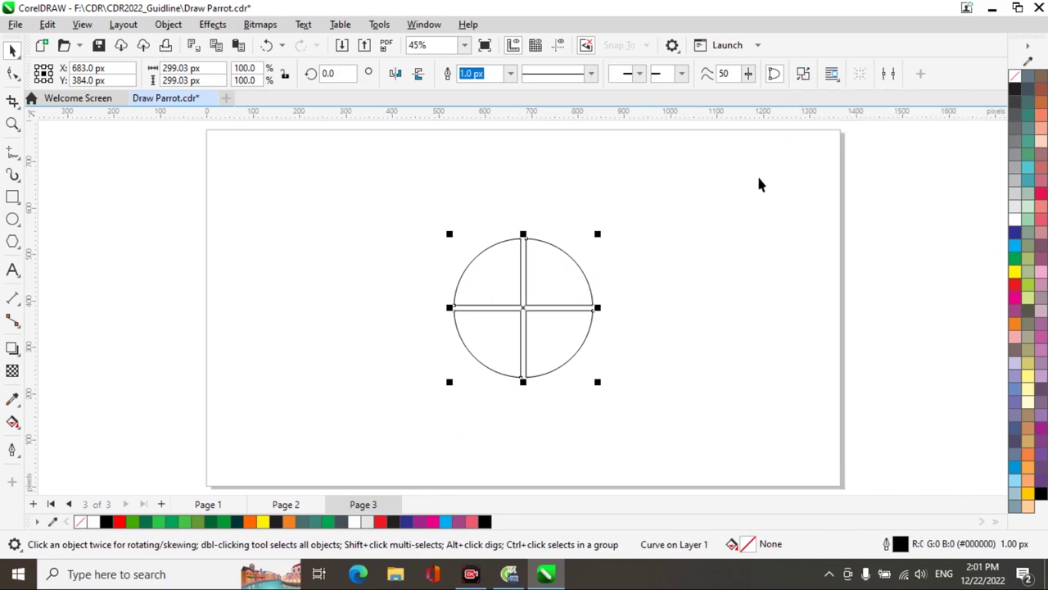
key("ctrl+k")
left_click(712, 202)
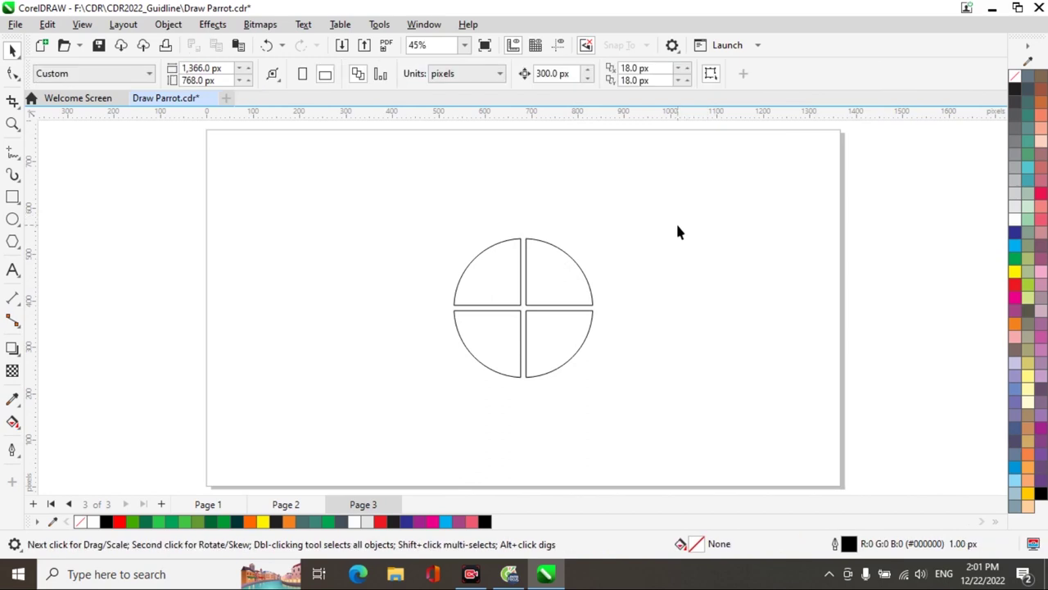
Mirror the lower-right quarter vertically, and place a vertically flipped copy of it directly beneath
left_click(568, 360)
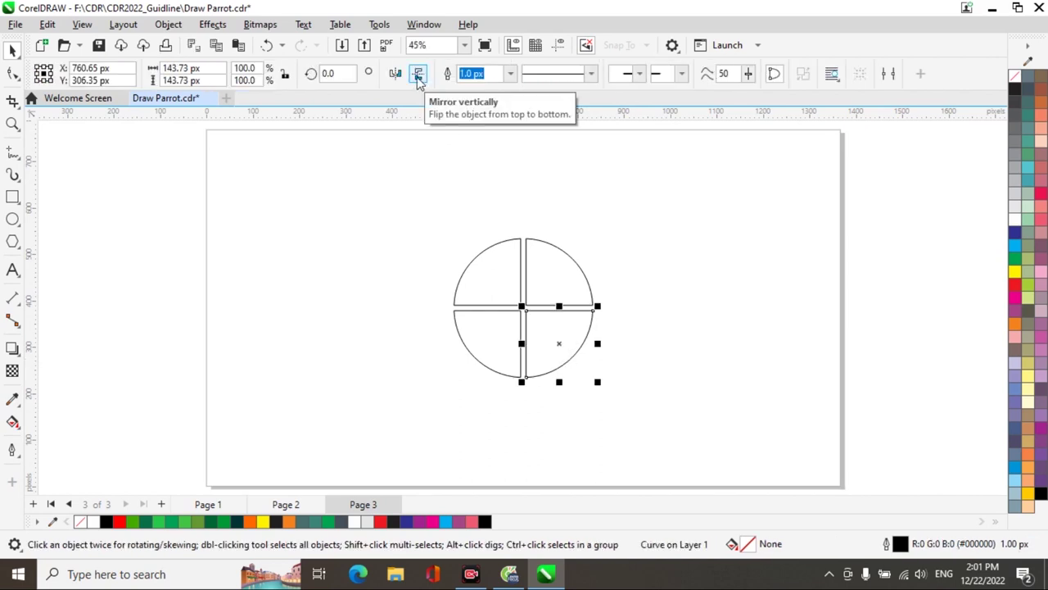
left_click(419, 75)
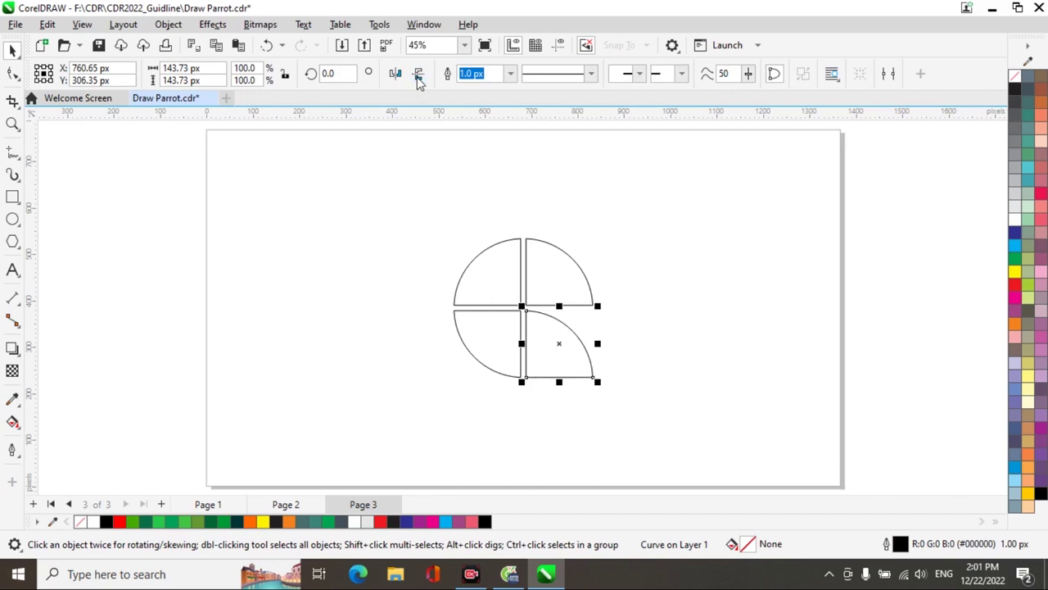
left_click(661, 284)
left_click(571, 338)
left_click_drag(560, 305, 557, 414)
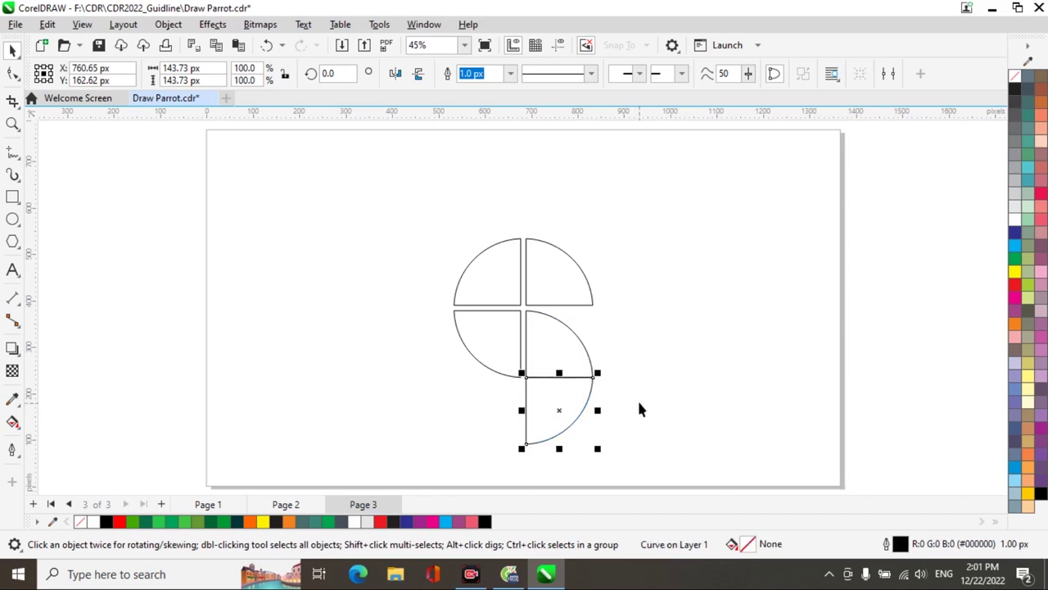
Move the lowest quarter piece down about 13 px to leave a narrow gap beneath the piece above it
key("z")
left_click_drag(466, 351, 634, 461)
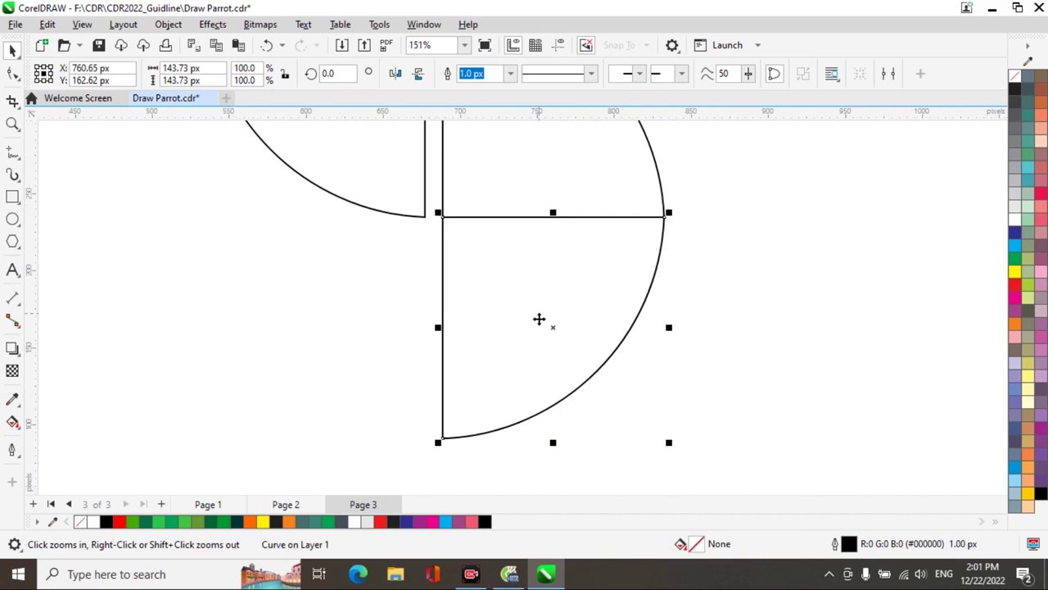
key("space")
left_click_drag(553, 331, 552, 339)
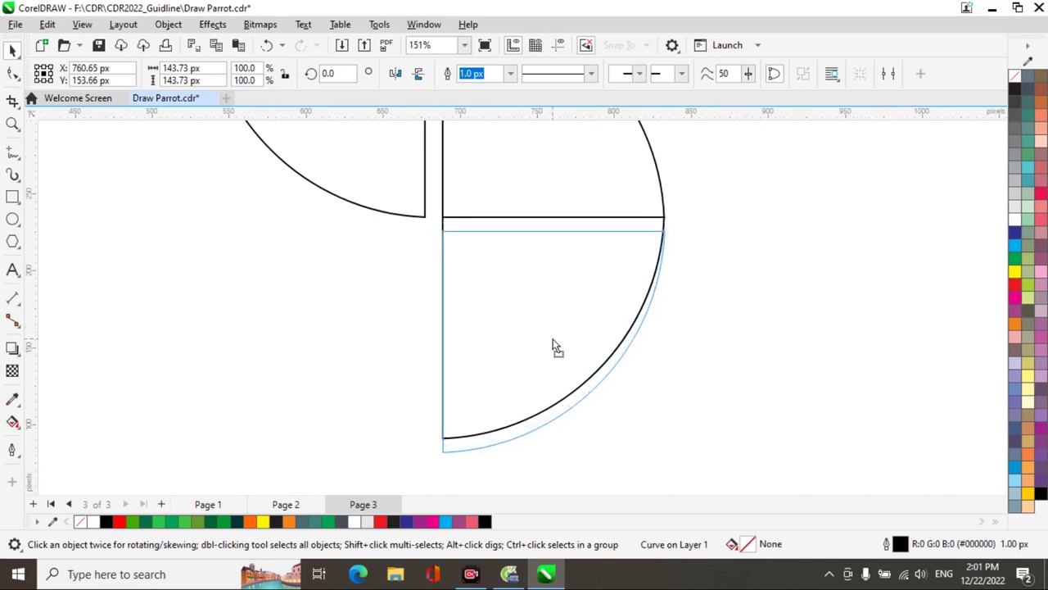
left_click_drag(553, 345, 553, 348)
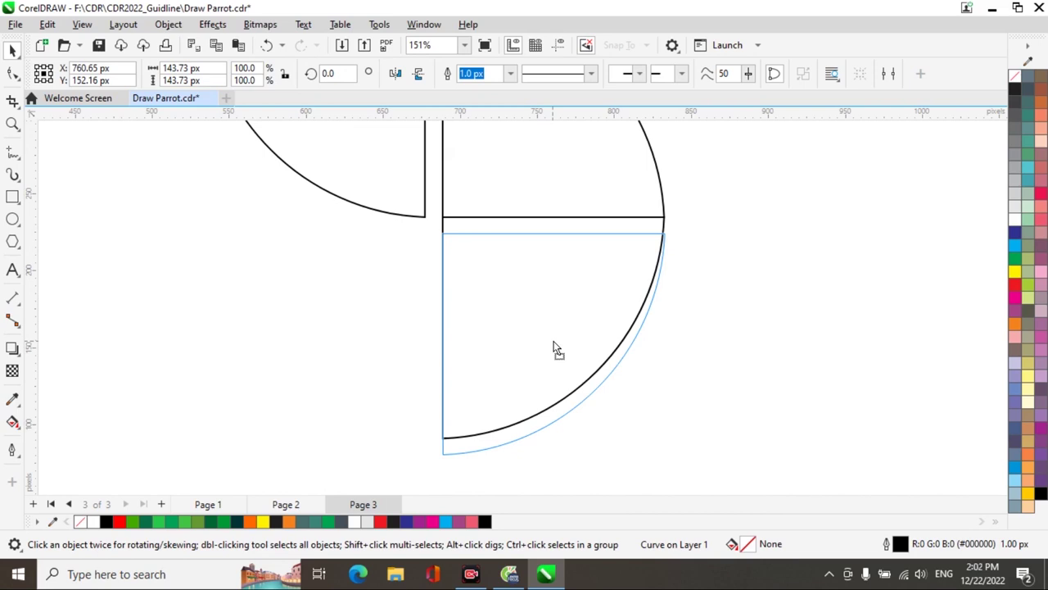
left_click(553, 347)
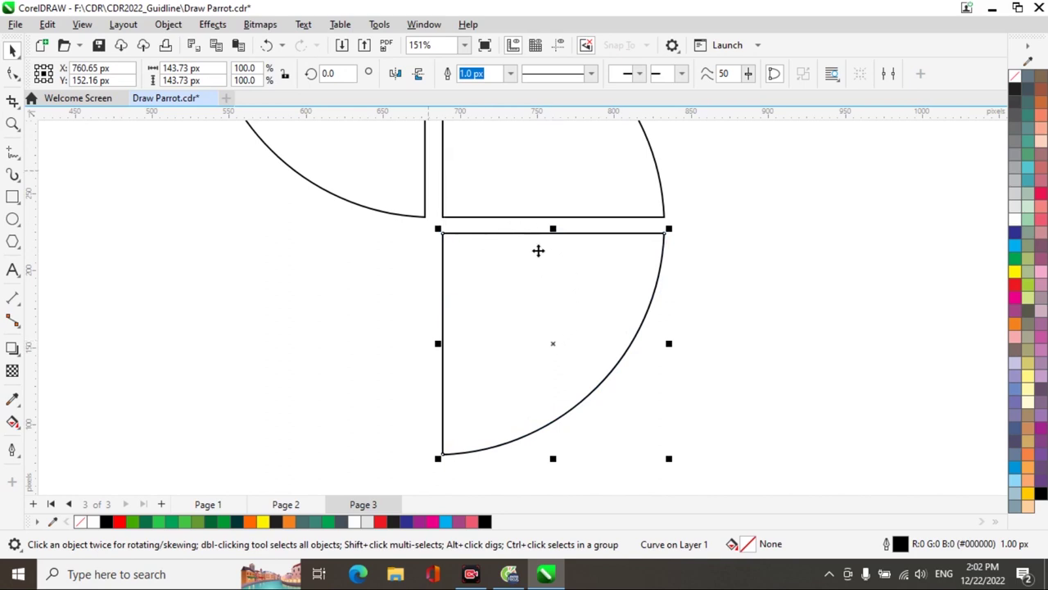
left_click_drag(552, 343, 555, 355)
left_click(555, 354)
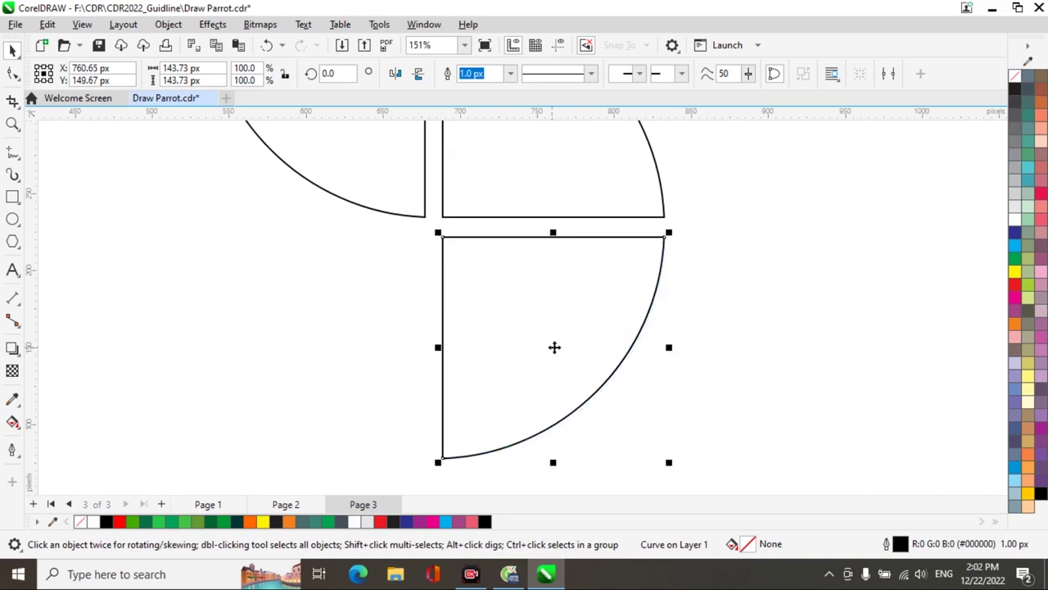
scroll(616, 320, "down", 1)
scroll(616, 320, "down", 3)
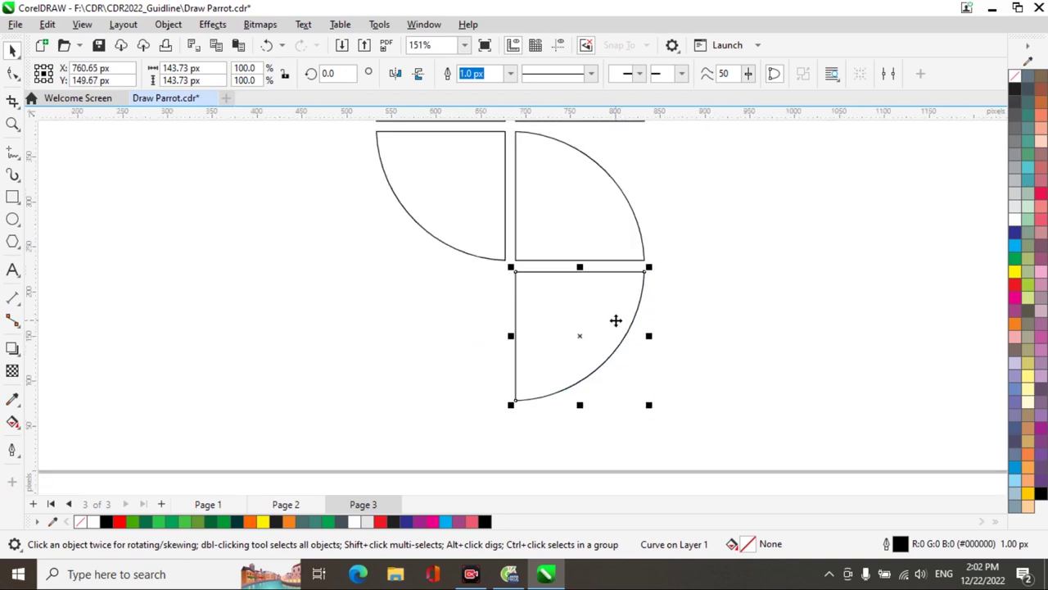
mouse_move(683, 253)
left_mouse_down()
mouse_move(661, 318)
mouse_move(643, 325)
left_mouse_up()
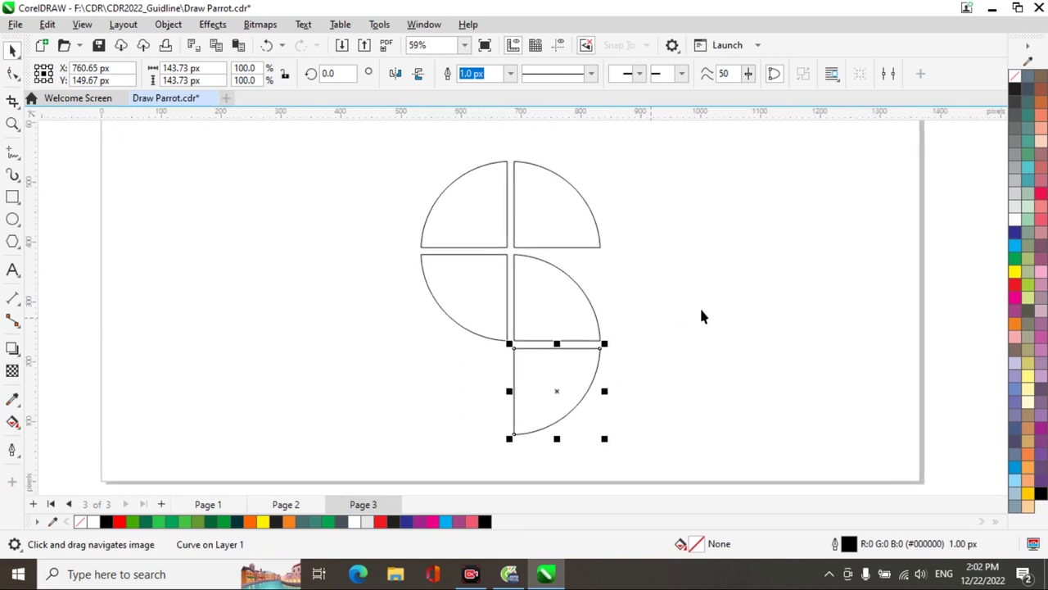
left_click(704, 307)
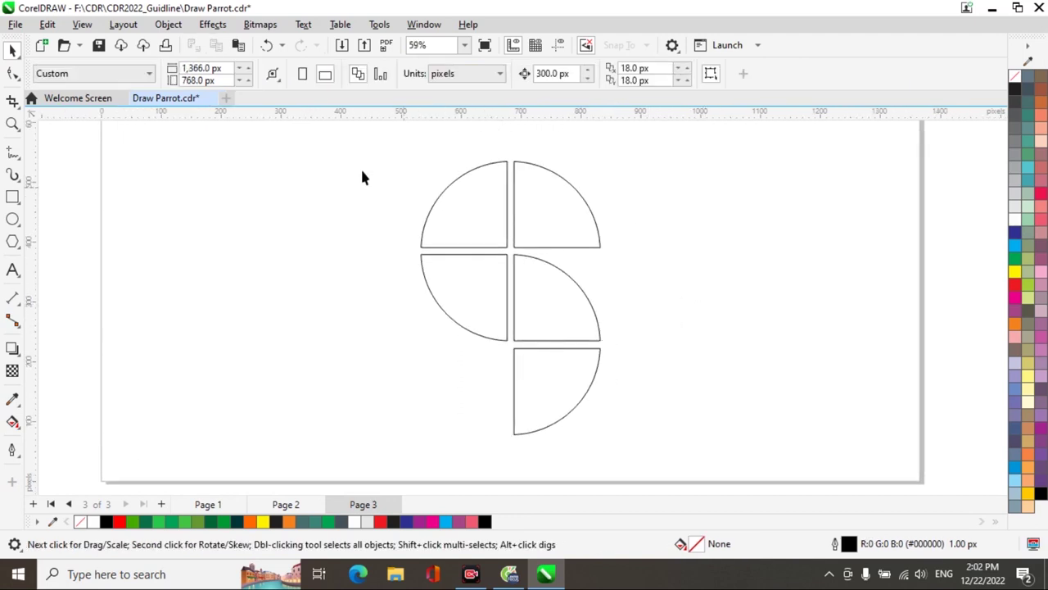
Paste the copied full circle over the pieces and, without locking the ratio, scale only its height to 50%
left_click(237, 46)
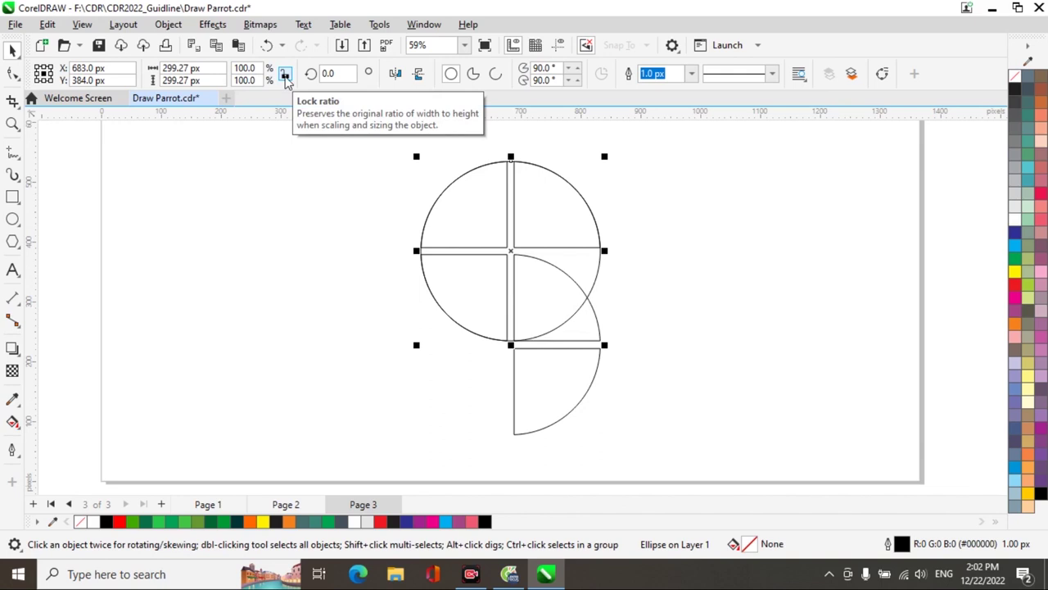
left_click(285, 75)
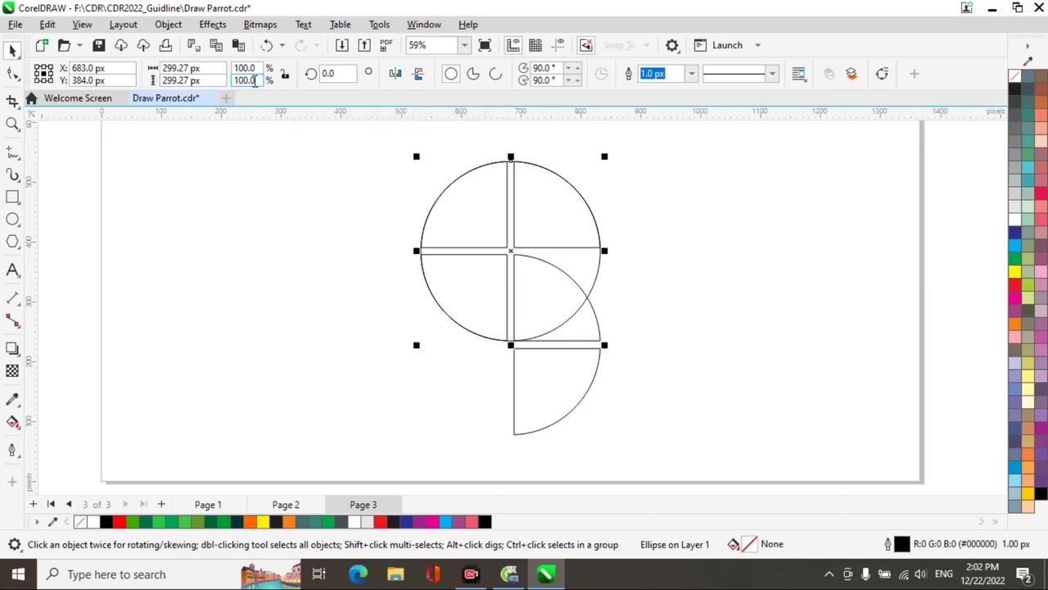
left_click(257, 80)
type("5")
type("0")
key("Return")
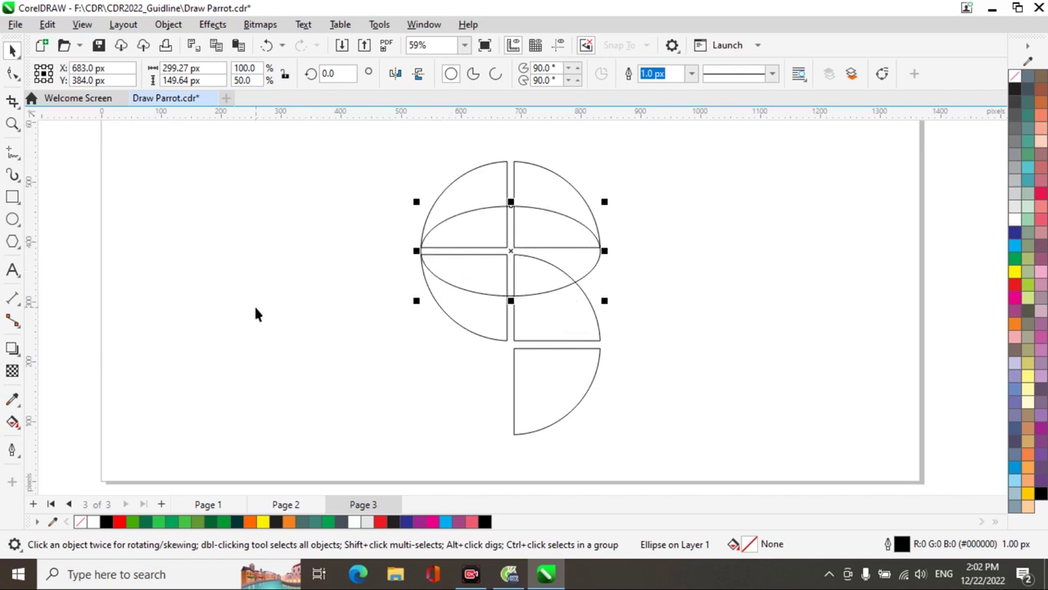
Add an inside contour with one step and a 12 px offset to the flattened ellipse
left_click(13, 351)
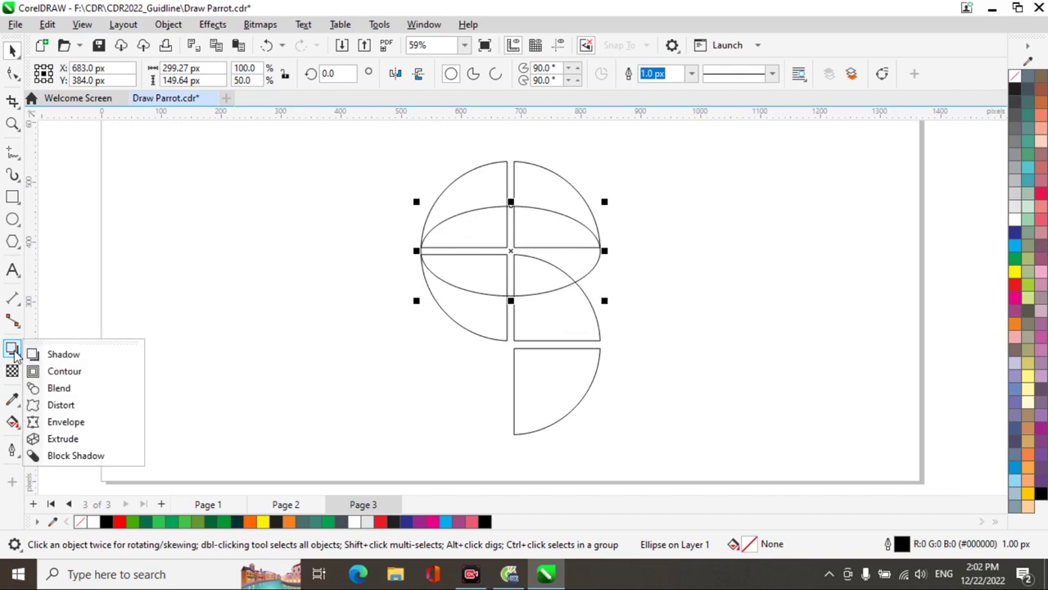
left_click(70, 376)
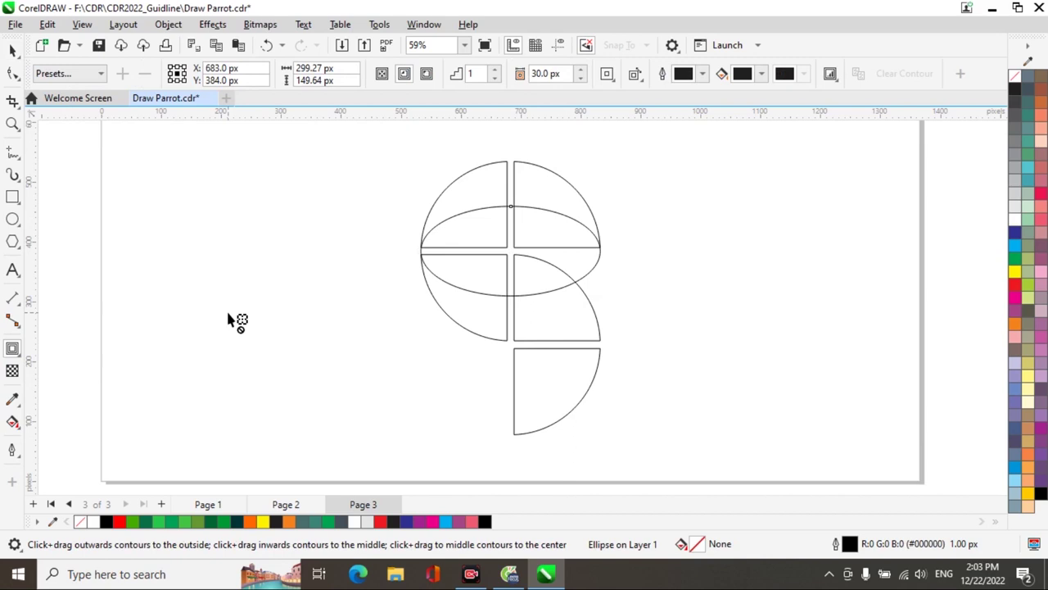
left_click(403, 76)
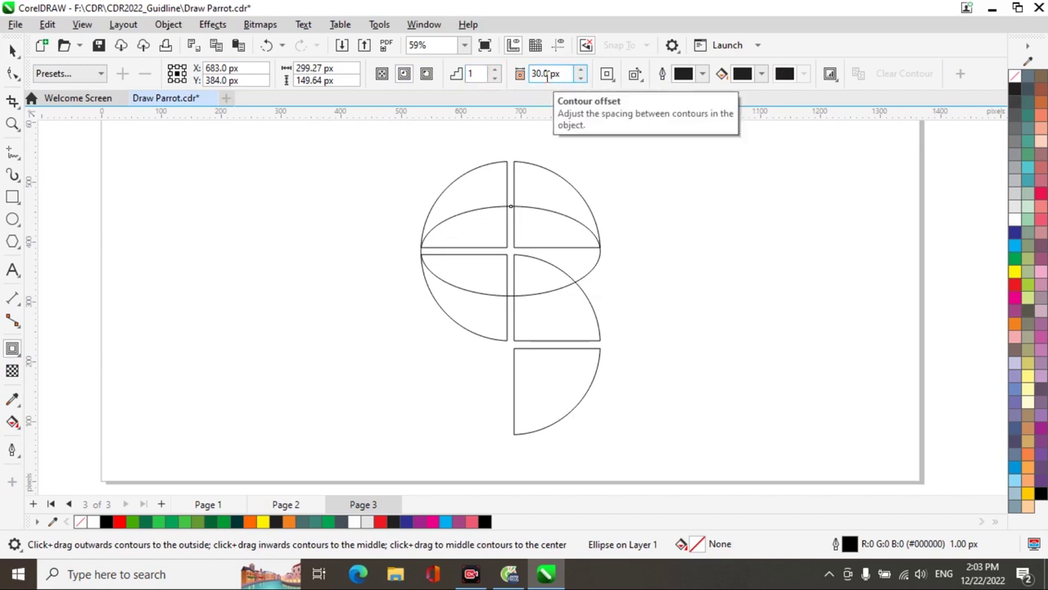
left_click(580, 79)
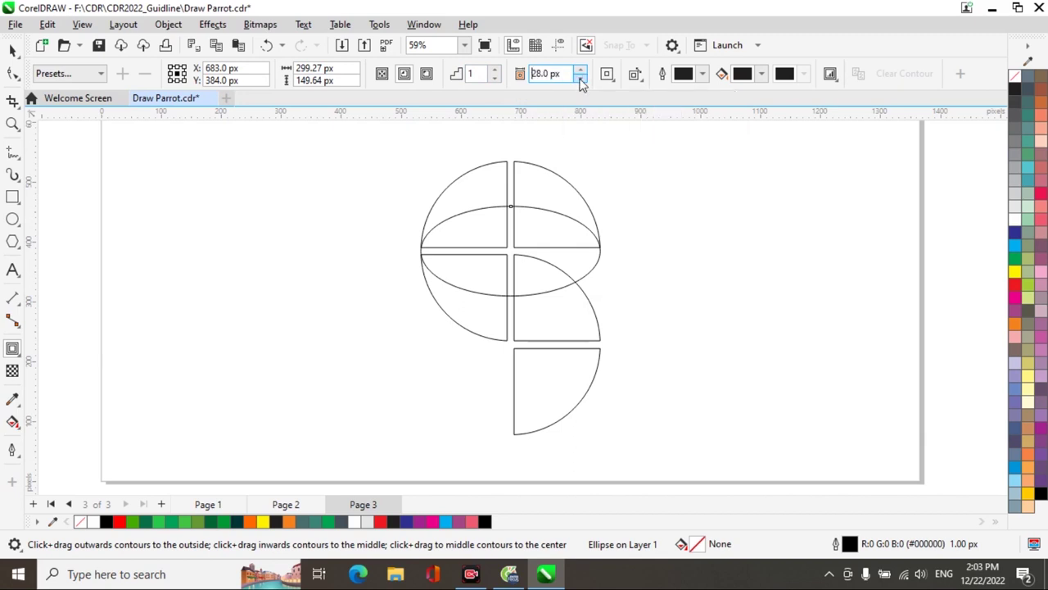
left_click(580, 79)
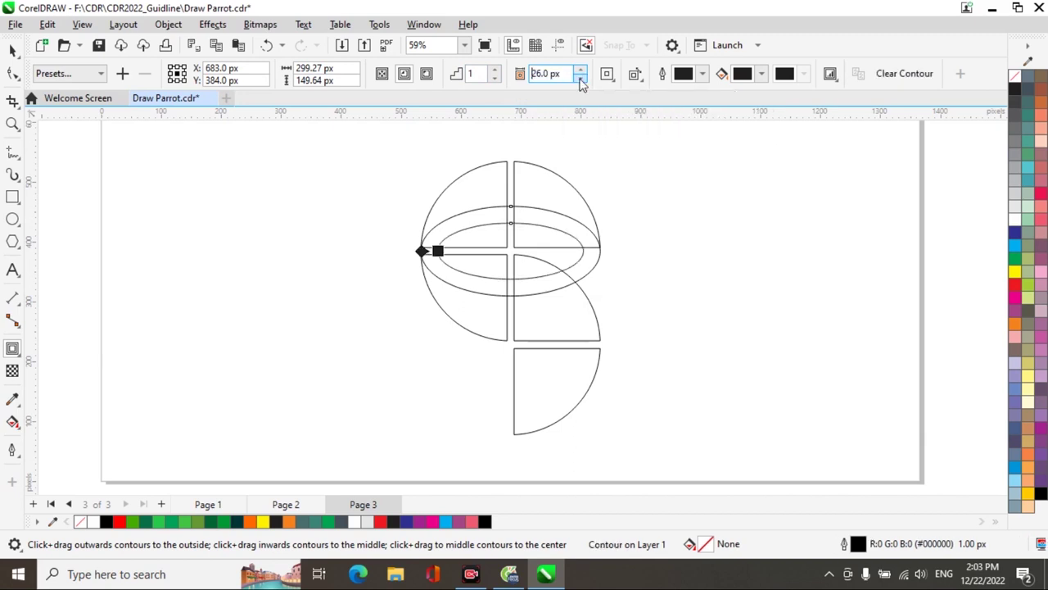
left_click(580, 79)
left_click(580, 79)
left_click(580, 79)
left_click(580, 79)
left_click(580, 78)
left_click(579, 79)
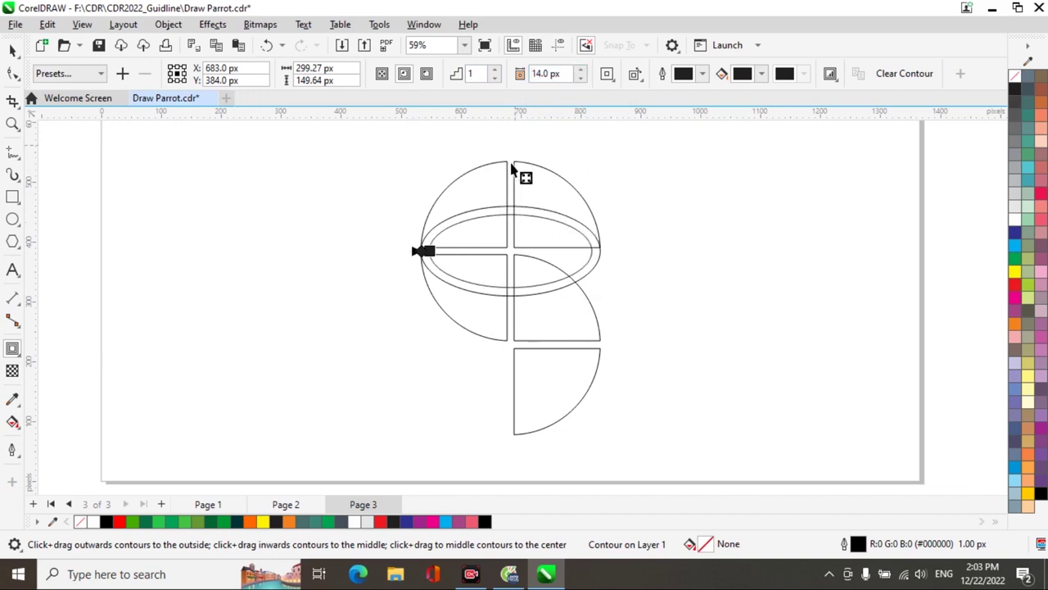
left_click(580, 79)
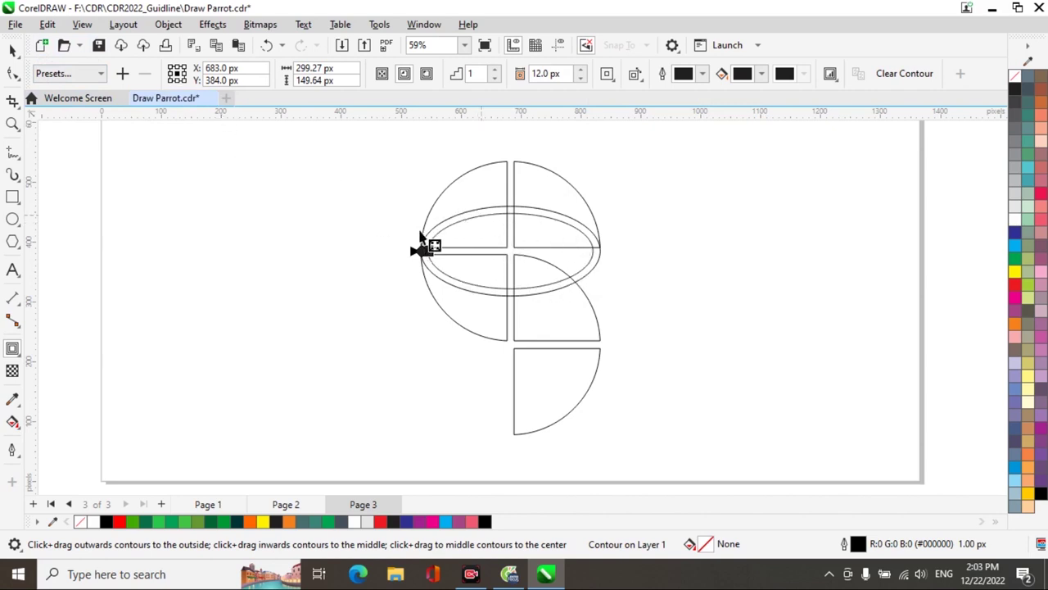
Break the ellipse's contour apart and combine both ellipses into a single ring filled red
left_click(168, 25)
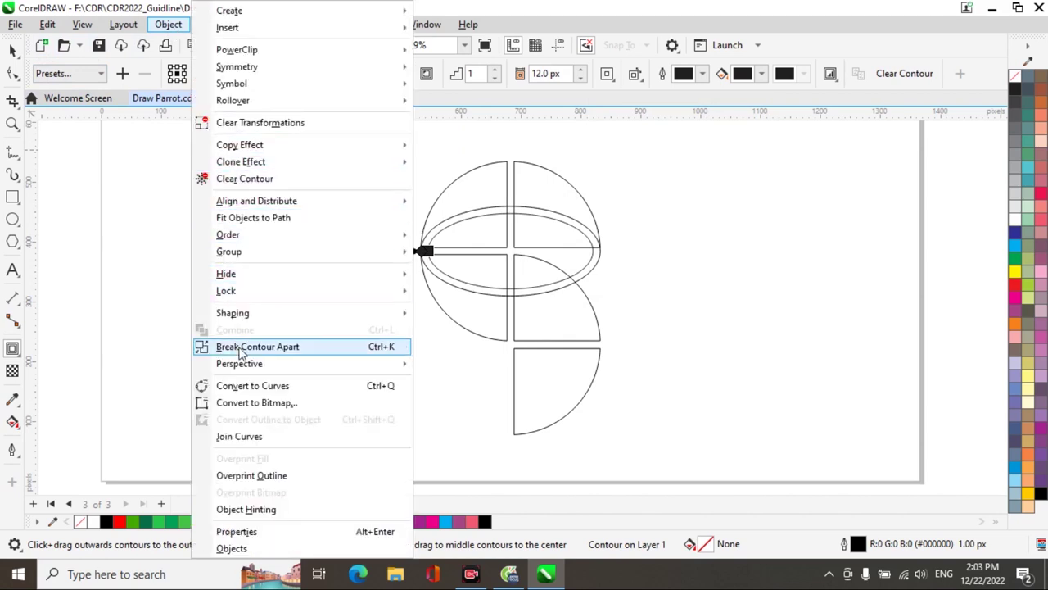
left_click(241, 347)
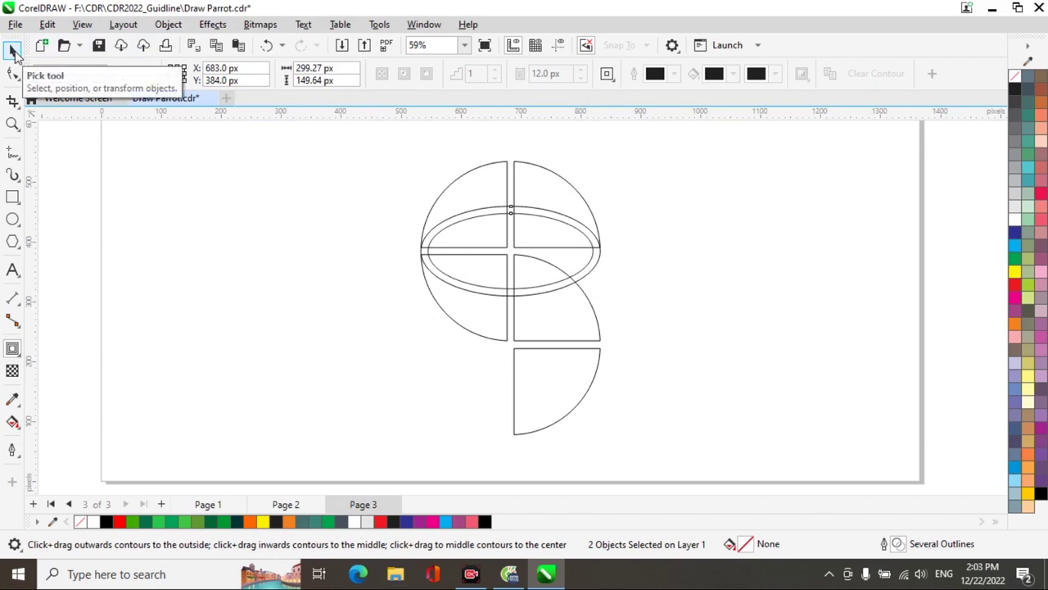
left_click(14, 52)
left_click_drag(377, 199, 626, 284)
key("space")
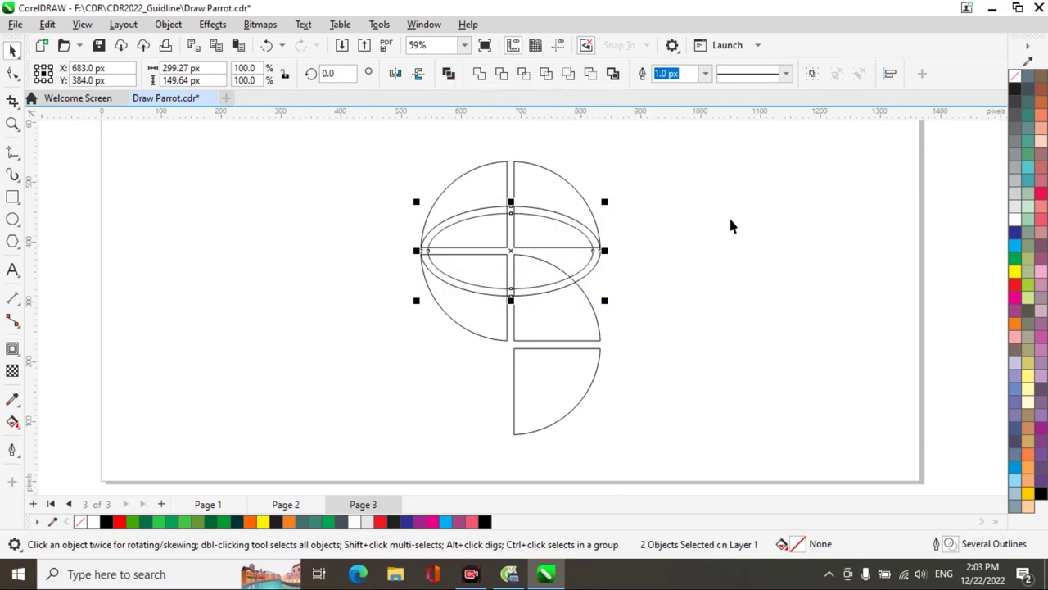
key("ctrl+l")
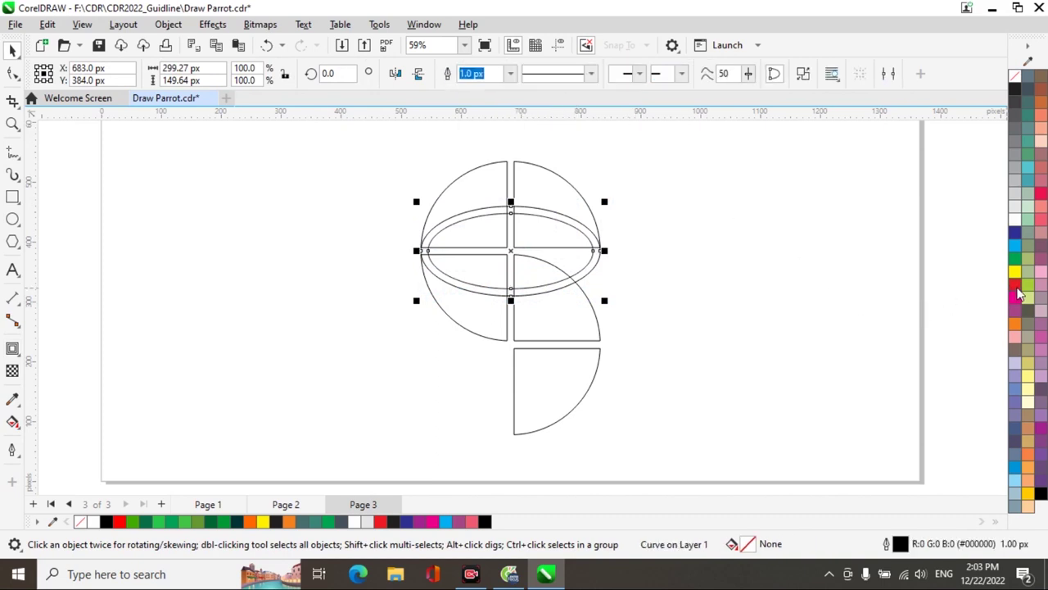
left_click(1017, 287)
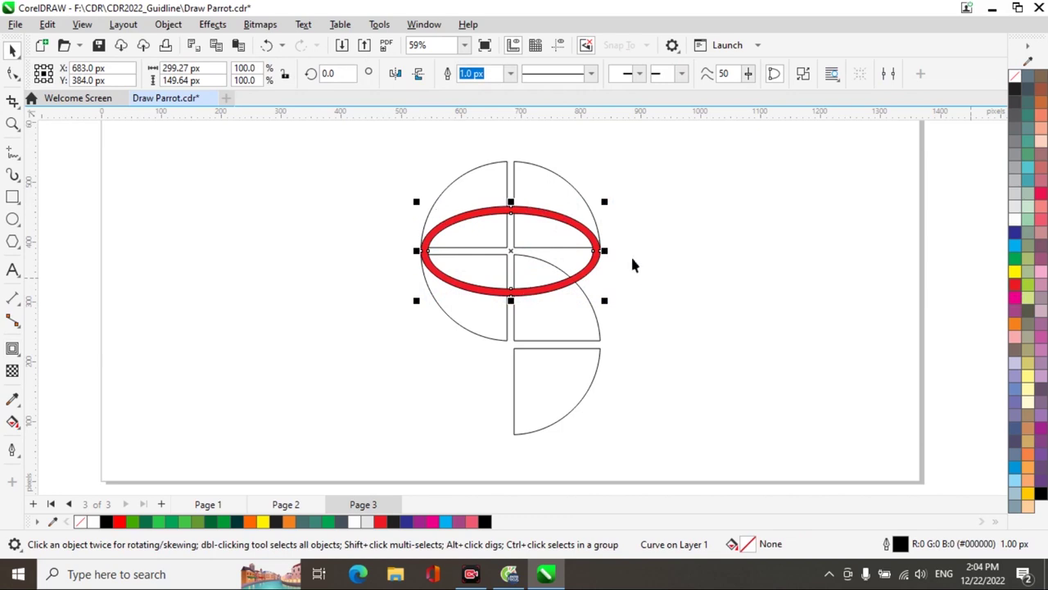
left_click(721, 310)
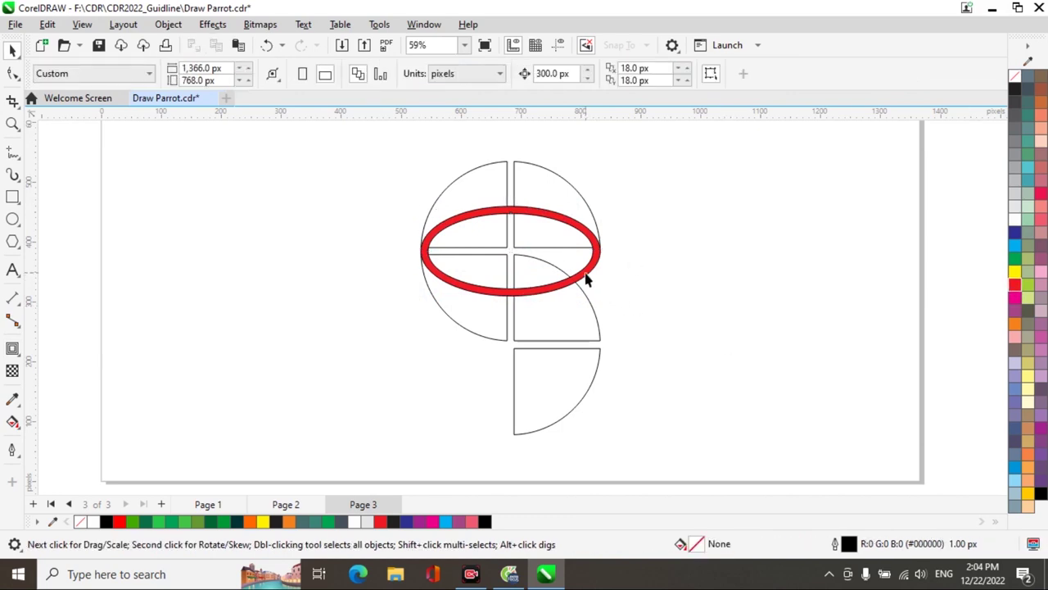
Trim the upper-right quarter piece with the red ring, keeping the ring
left_click(587, 274)
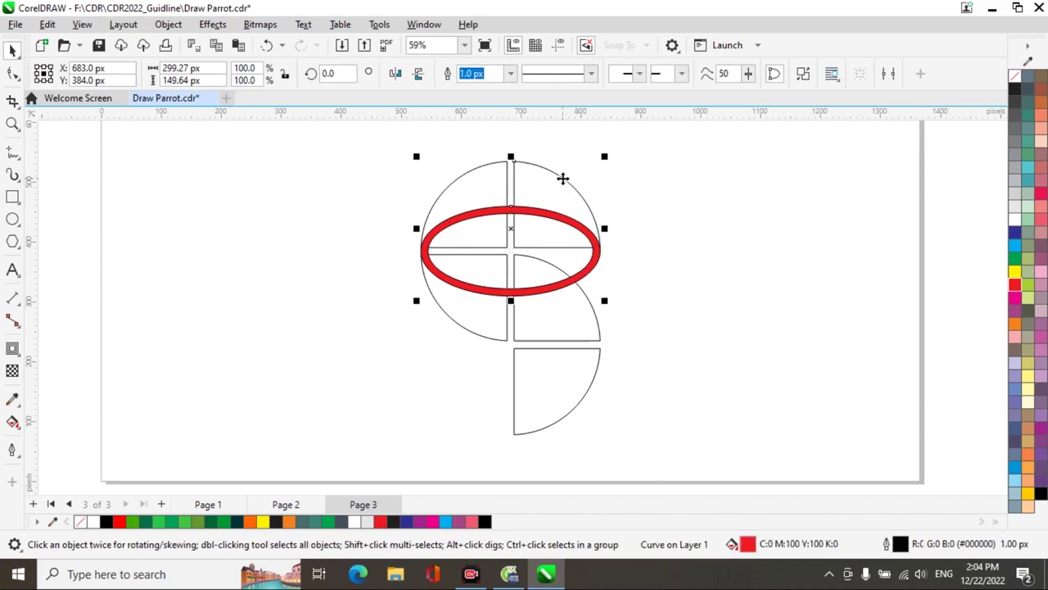
left_click(576, 187, "shift")
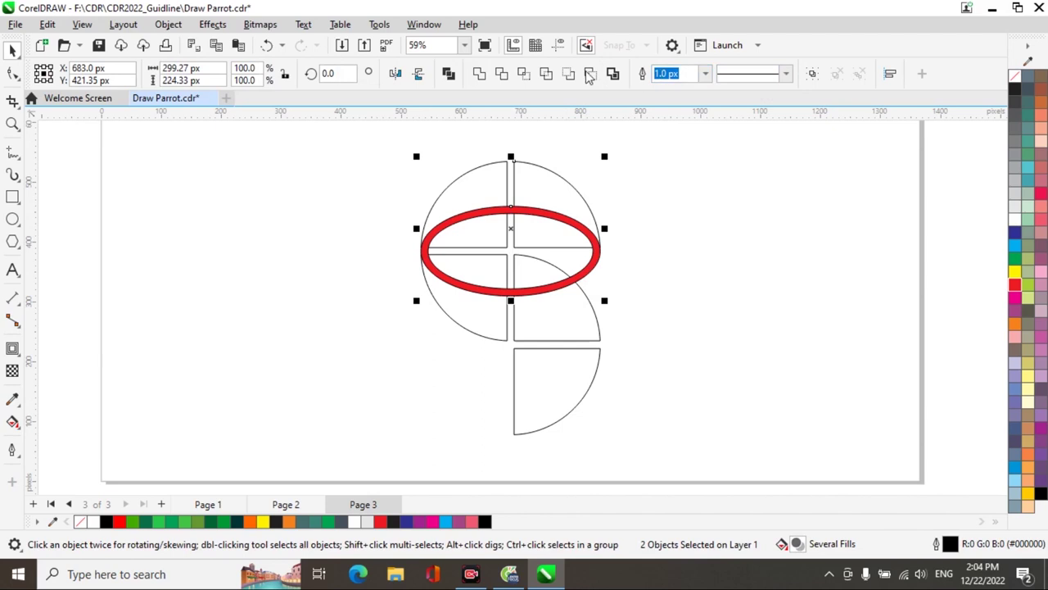
left_click(502, 74)
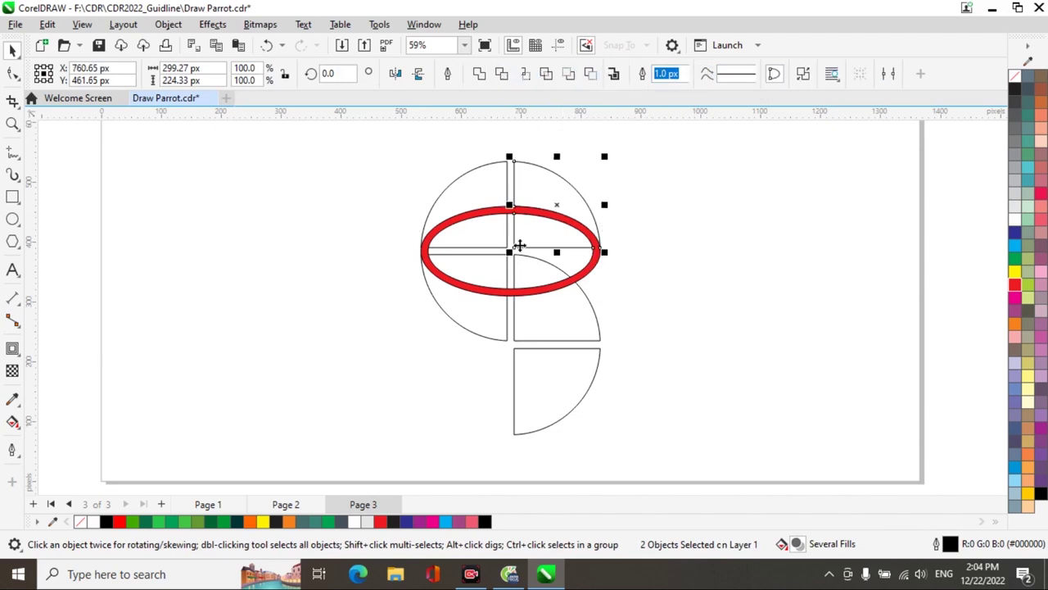
left_click(682, 245)
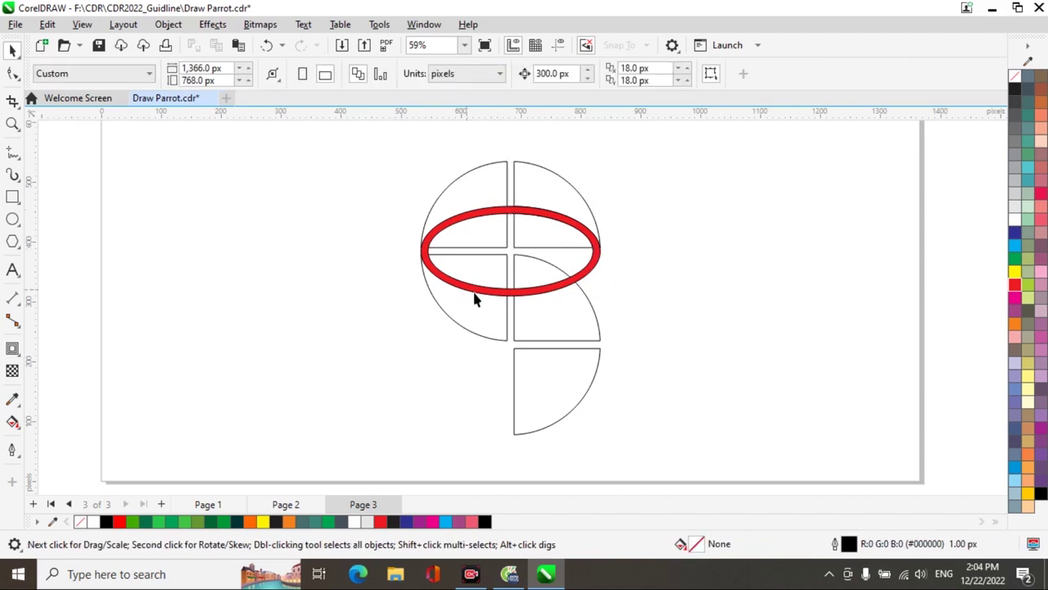
Trim the lower-left quarter piece with the red ring, keeping the ring
left_click(588, 278)
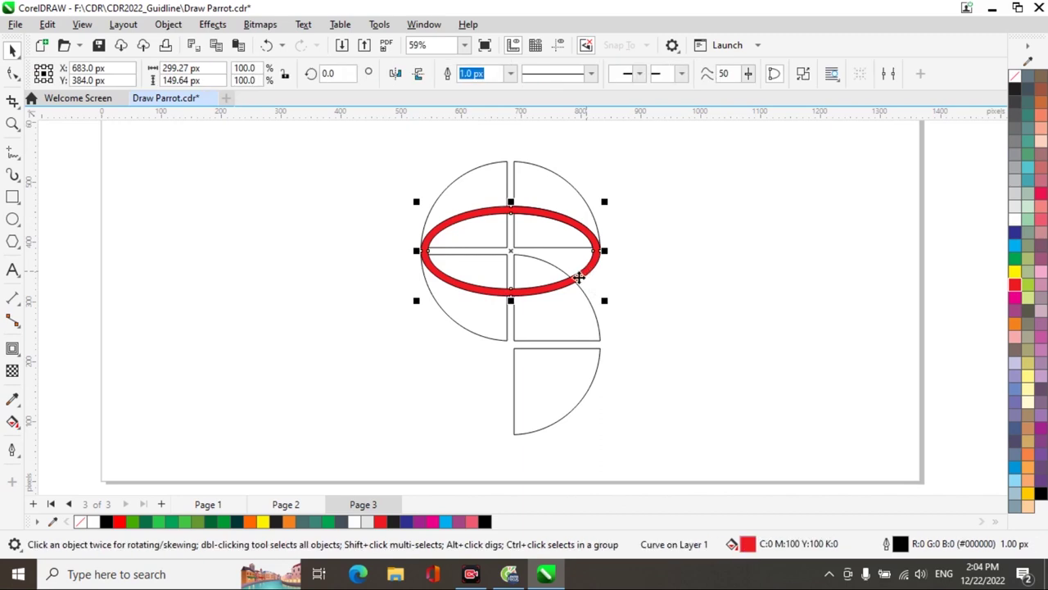
left_click(459, 322)
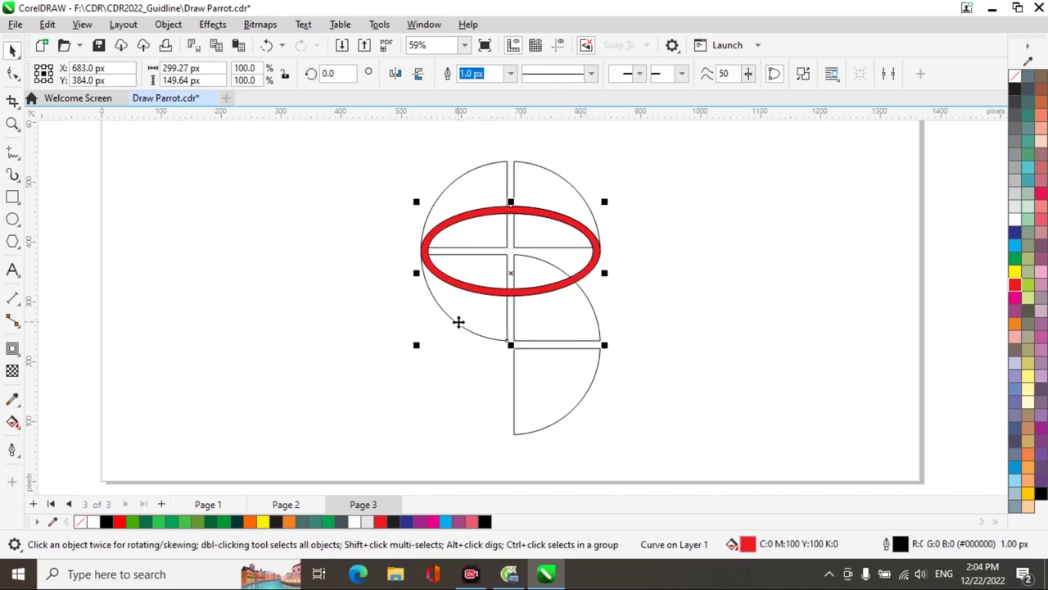
left_click(502, 76)
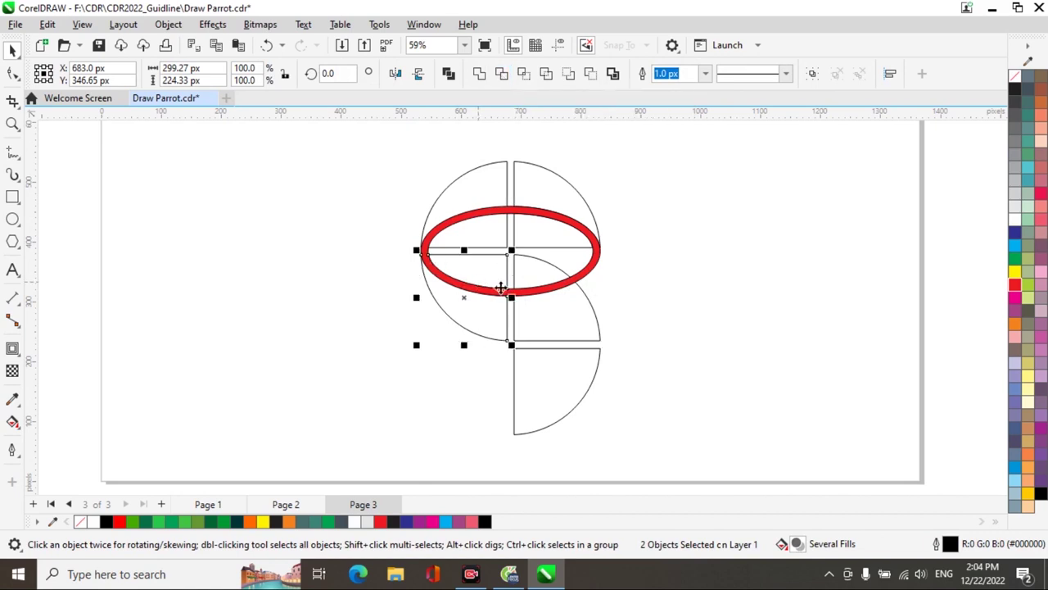
left_click(655, 283)
Cut the red ring out of the mirrored lower-right quarter with Back minus front, removing the ring itself
left_click(589, 277)
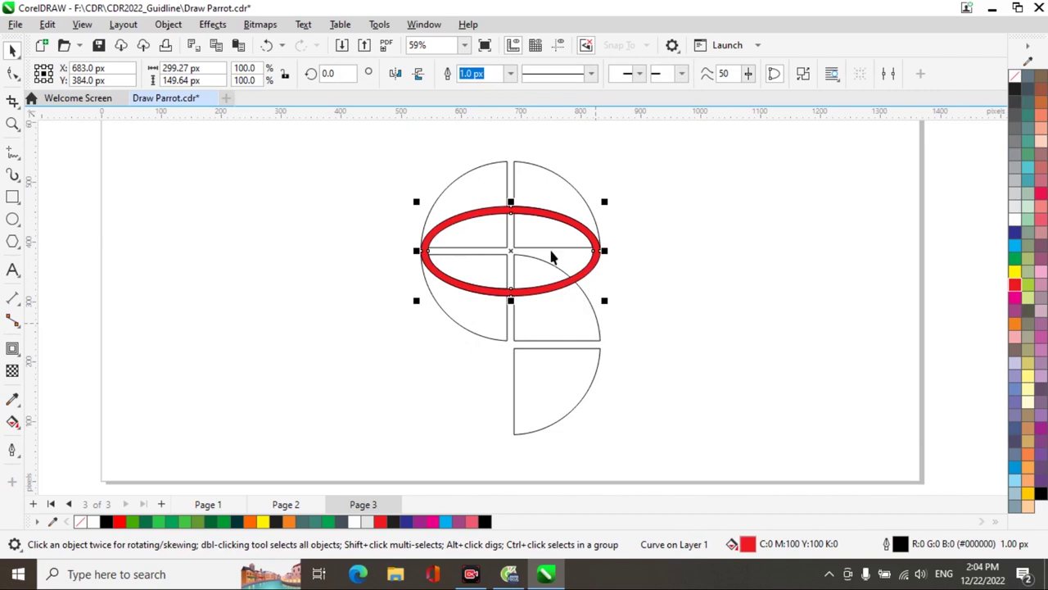
left_click(598, 328, "shift")
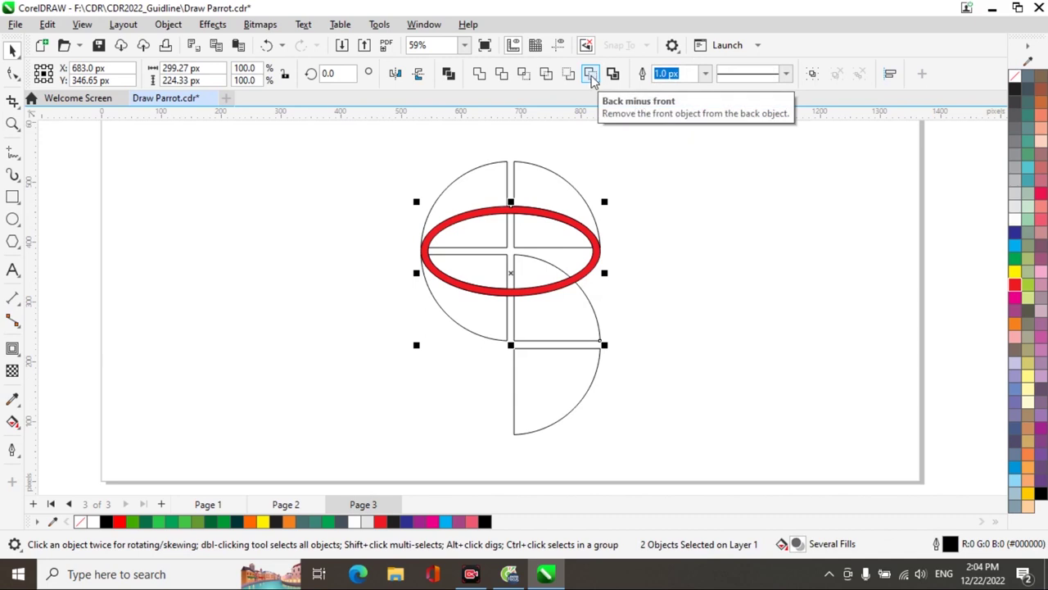
left_click(591, 75)
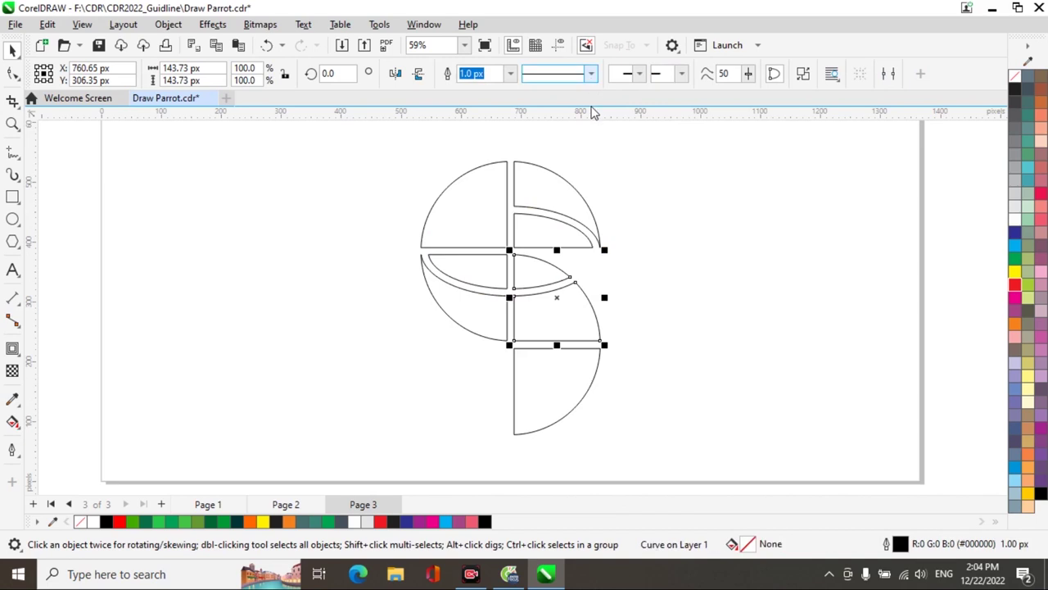
left_click(665, 268)
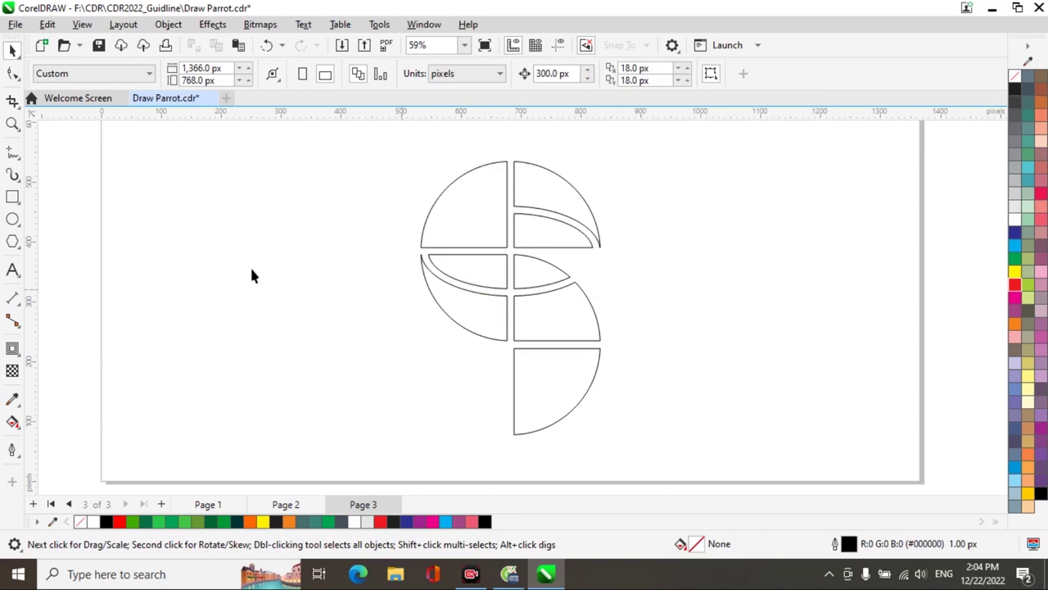
Draw a circle about 74 px across inside the upper-left quarter and align its centre vertically with that quarter
left_click(13, 219)
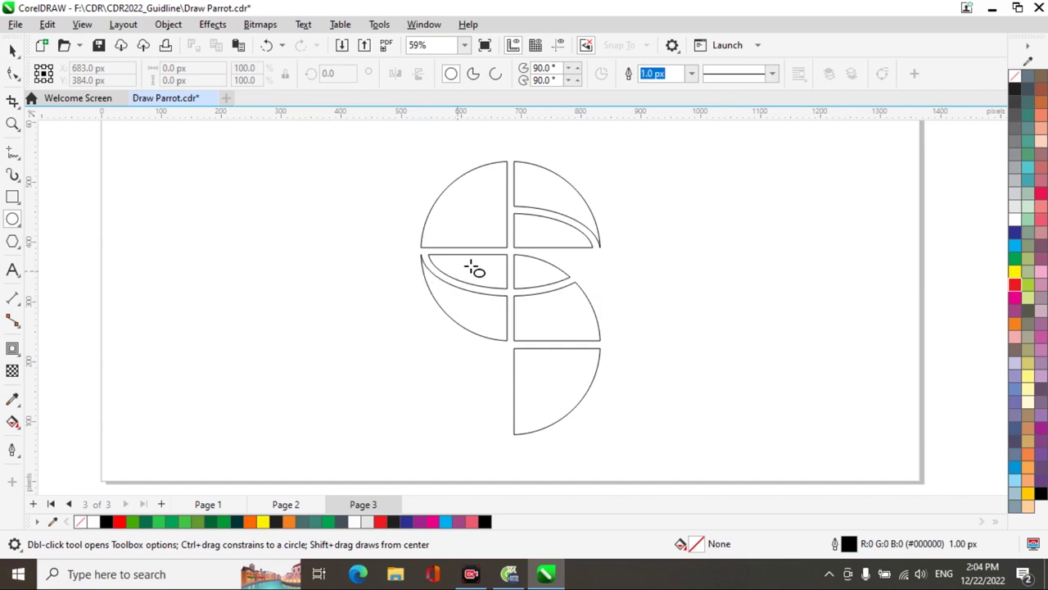
left_click_drag(460, 191, 506, 228)
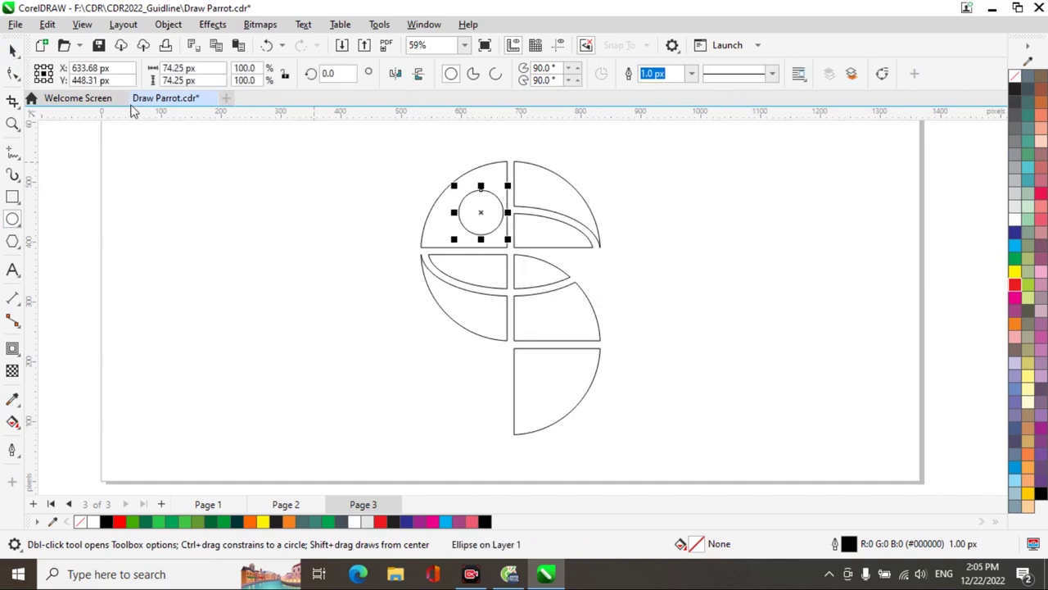
key("space")
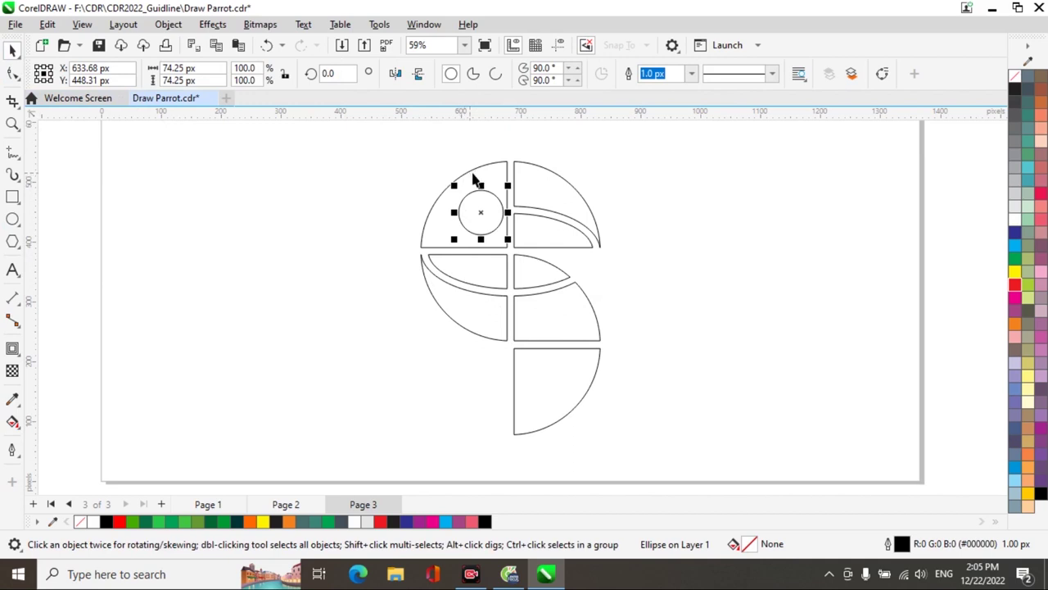
left_click(473, 170)
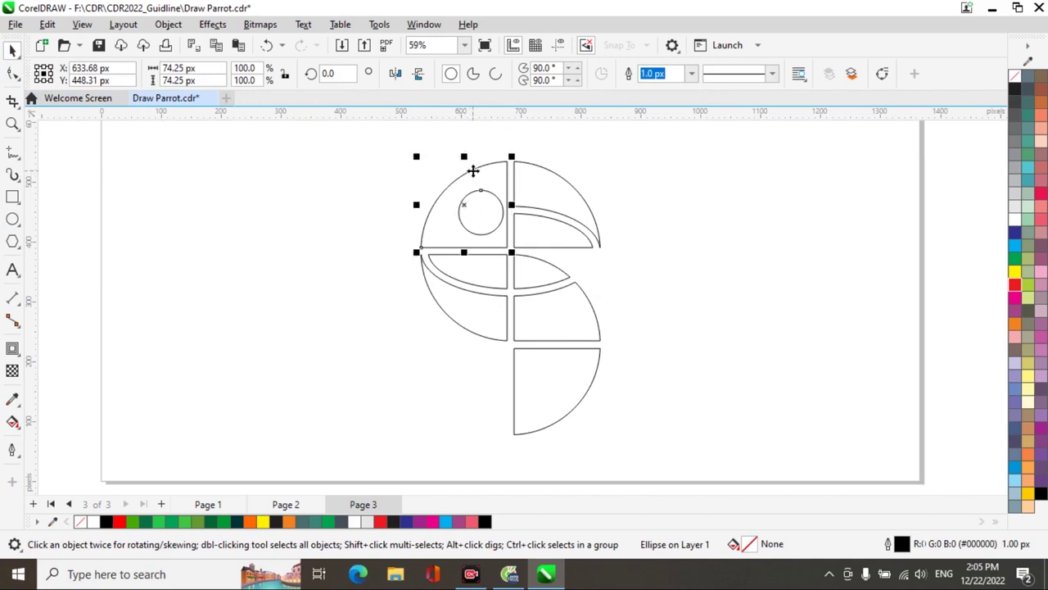
left_click(471, 170, "shift")
key("c")
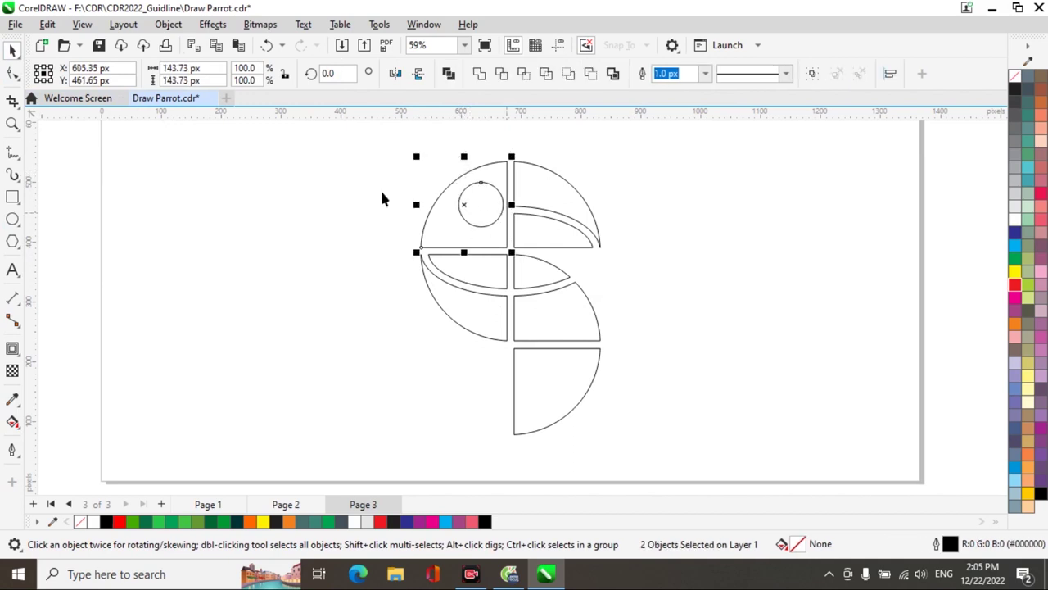
left_click(691, 222)
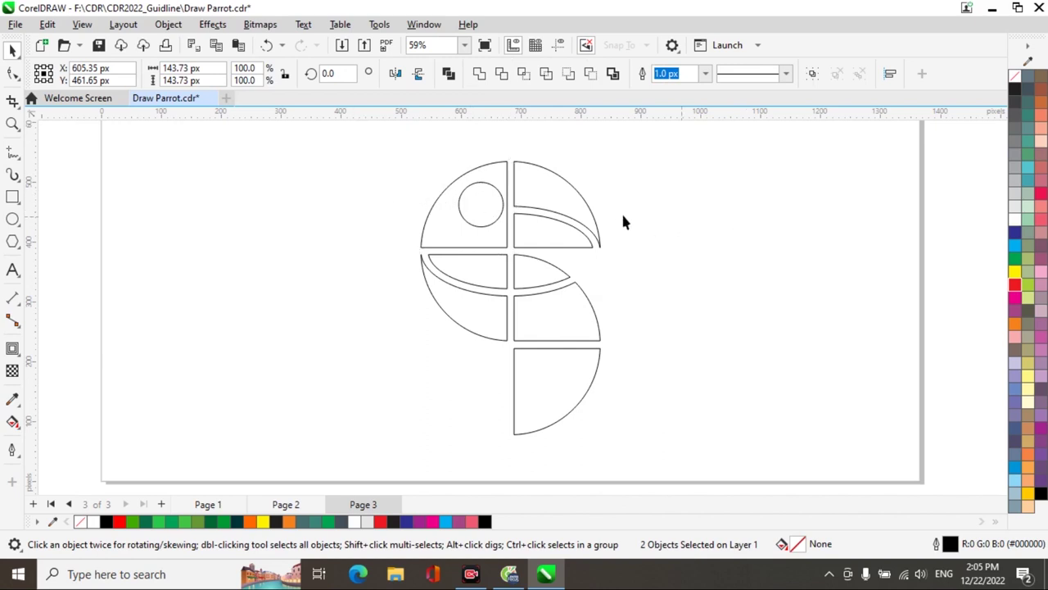
Fill the small circle in the upper-left quarter black and remove its outline
left_click(494, 193)
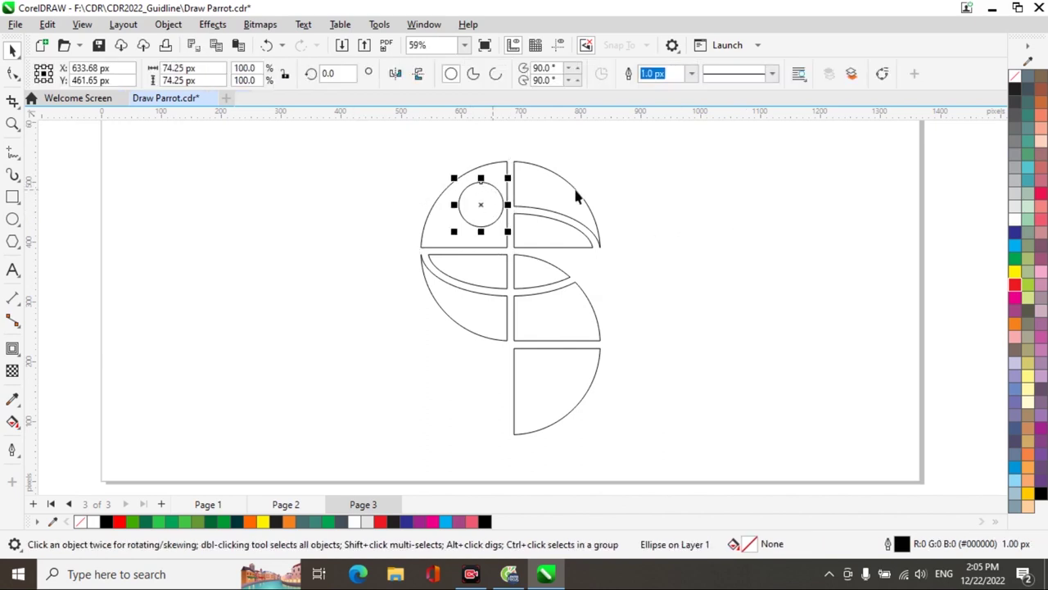
left_click(1015, 90)
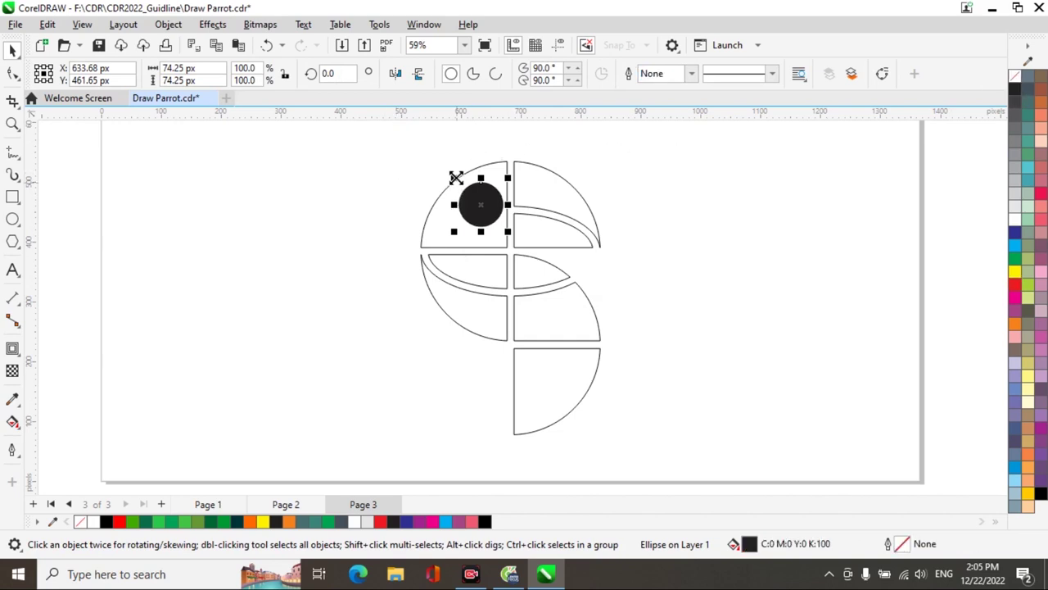
Add two concentric scaled copies inside the black eye circle, a white one about 51 px and a black one about 31 px across
left_click_drag(455, 177, 464, 181)
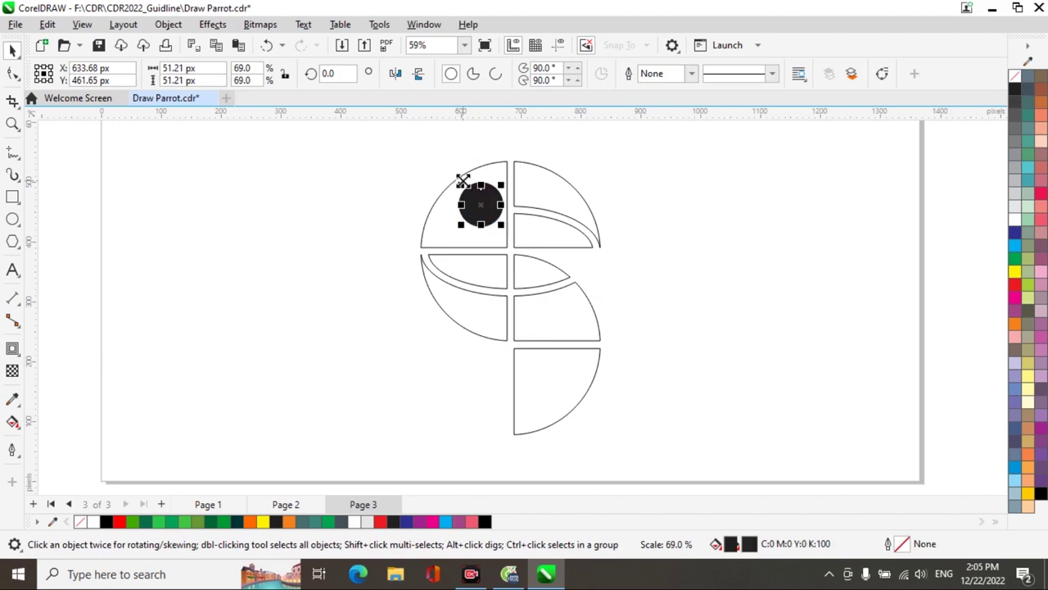
left_click(1014, 220)
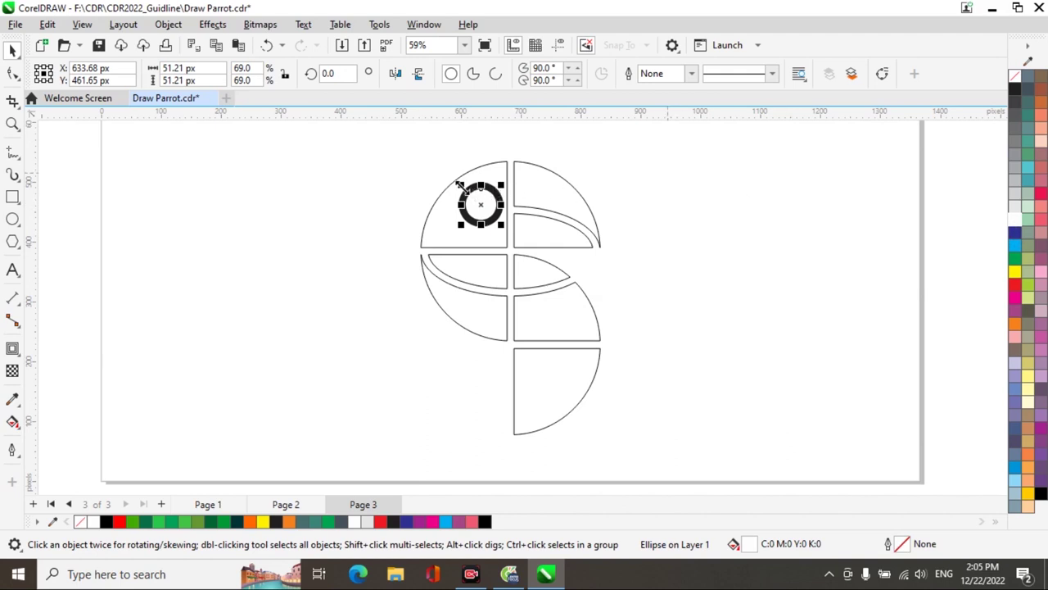
left_click_drag(460, 184, 472, 196)
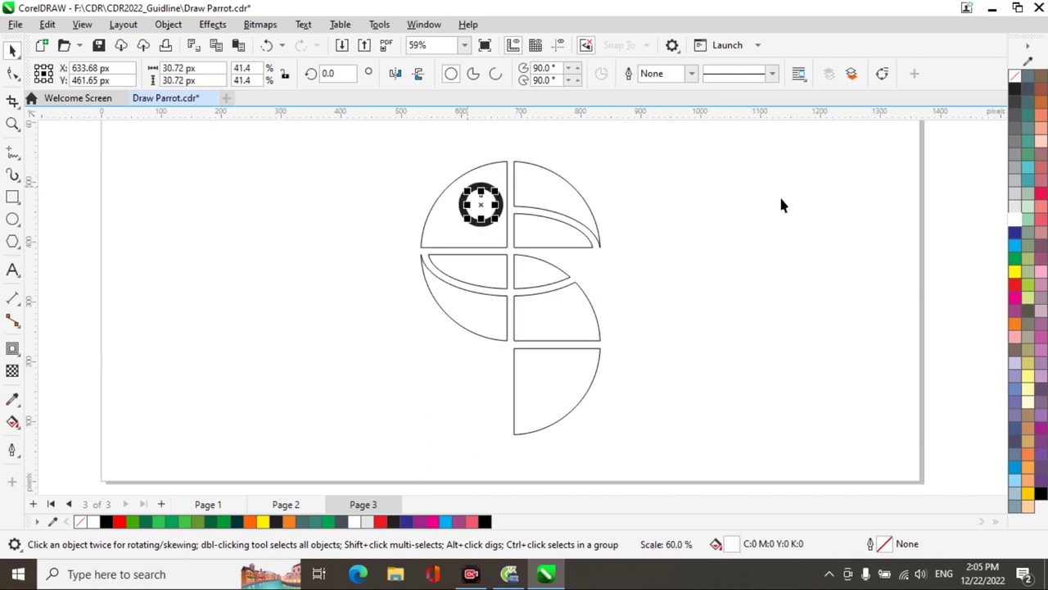
left_click(1016, 94)
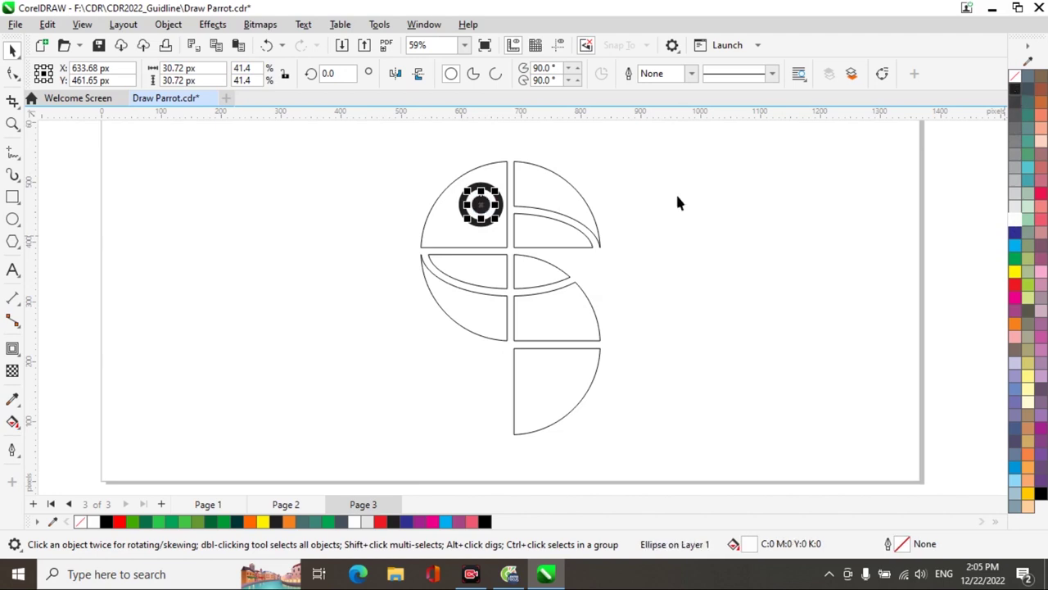
Add a white concentric copy about 15 px across inside the black pupil
left_click(471, 194)
left_click_drag(471, 195, 476, 199)
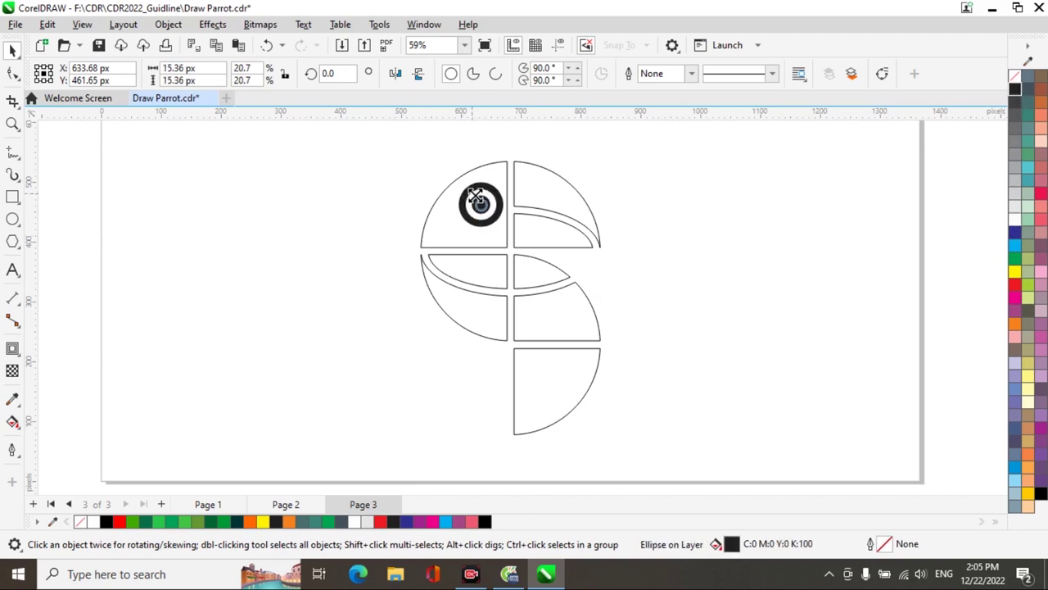
left_click(1015, 222)
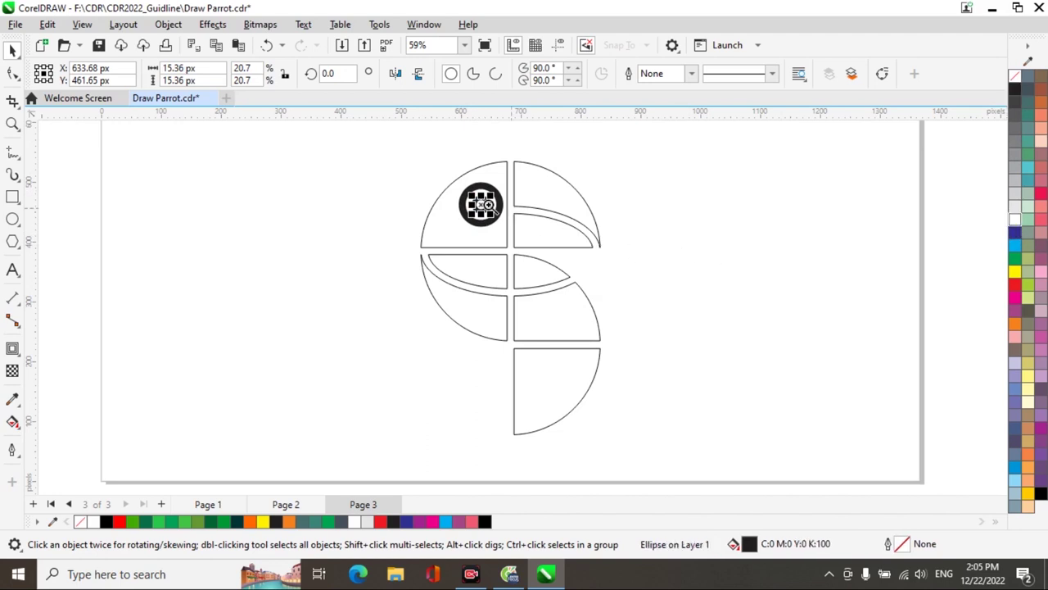
Align the smallest white circle with the top edge of the black pupil as an eye highlight
left_click_drag(453, 178, 529, 235)
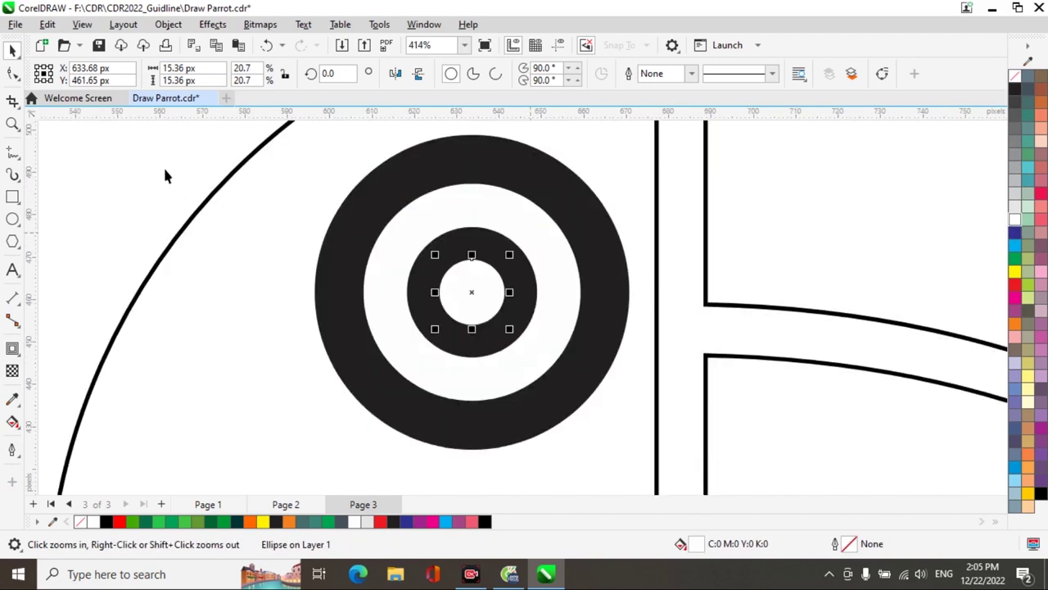
key("space")
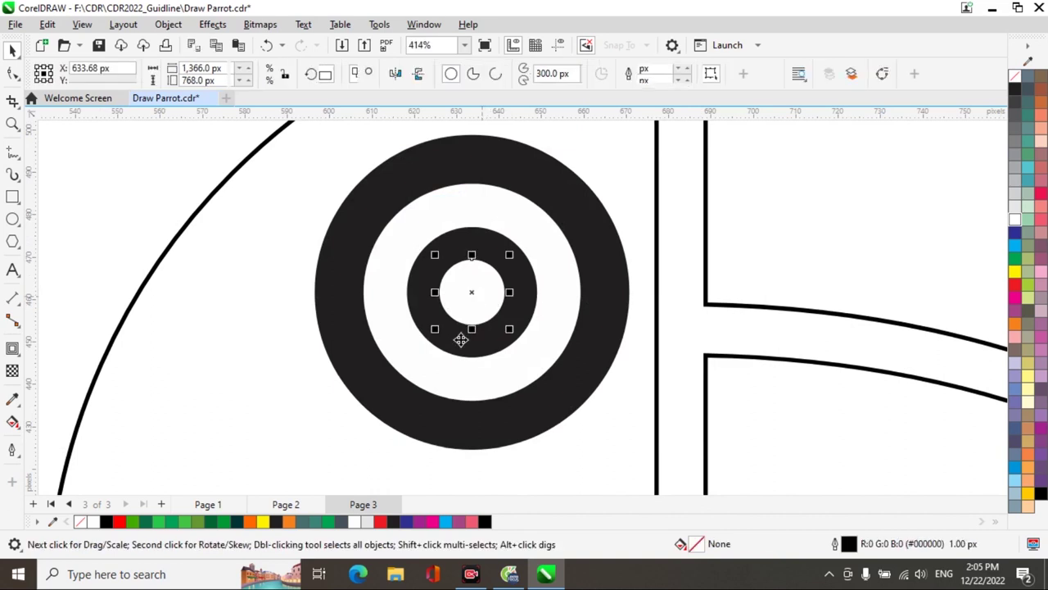
left_click(461, 339, "shift")
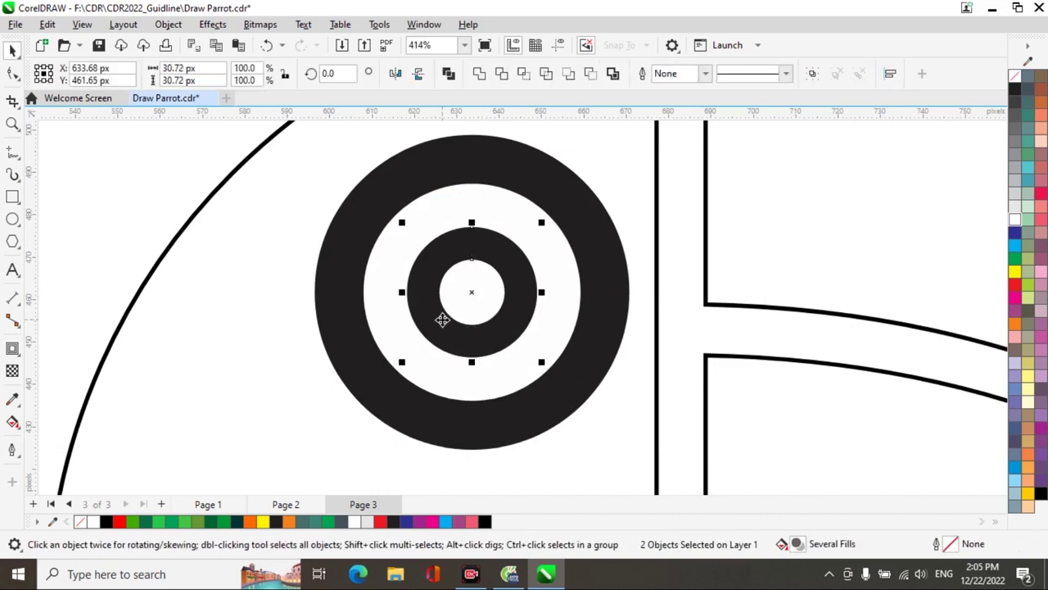
key("t")
left_click(116, 199)
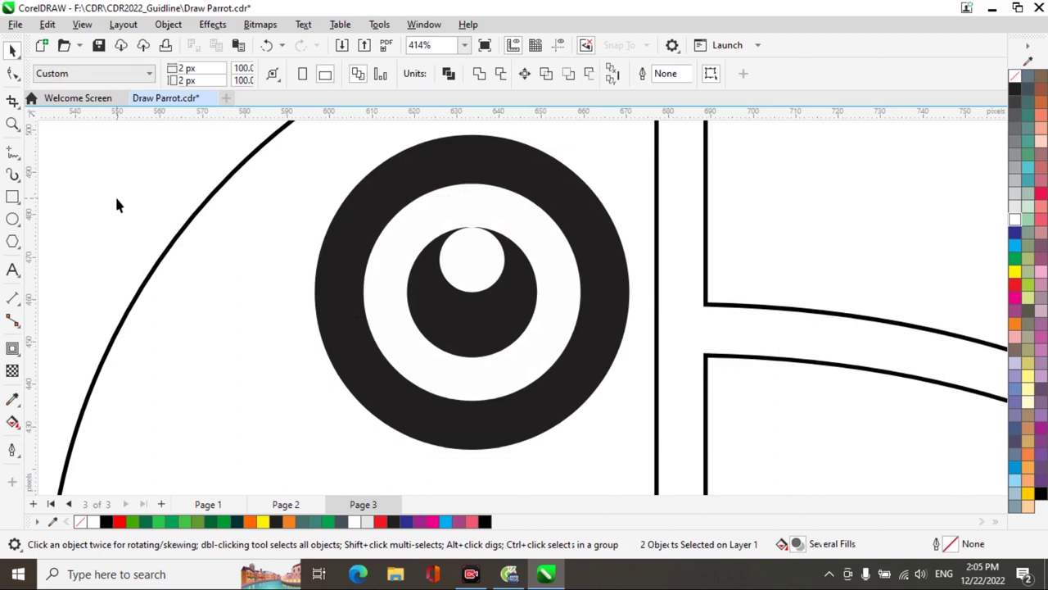
Fill the beak quarter orange and the head quarter behind the eye red
scroll(116, 199, "down", 3)
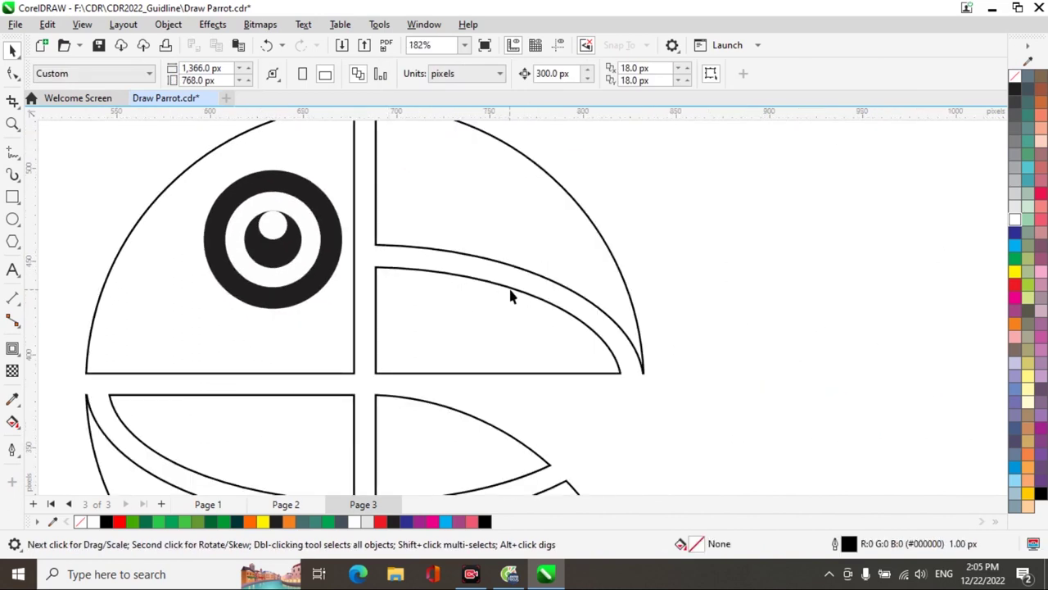
key("h")
left_click_drag(277, 298, 479, 312)
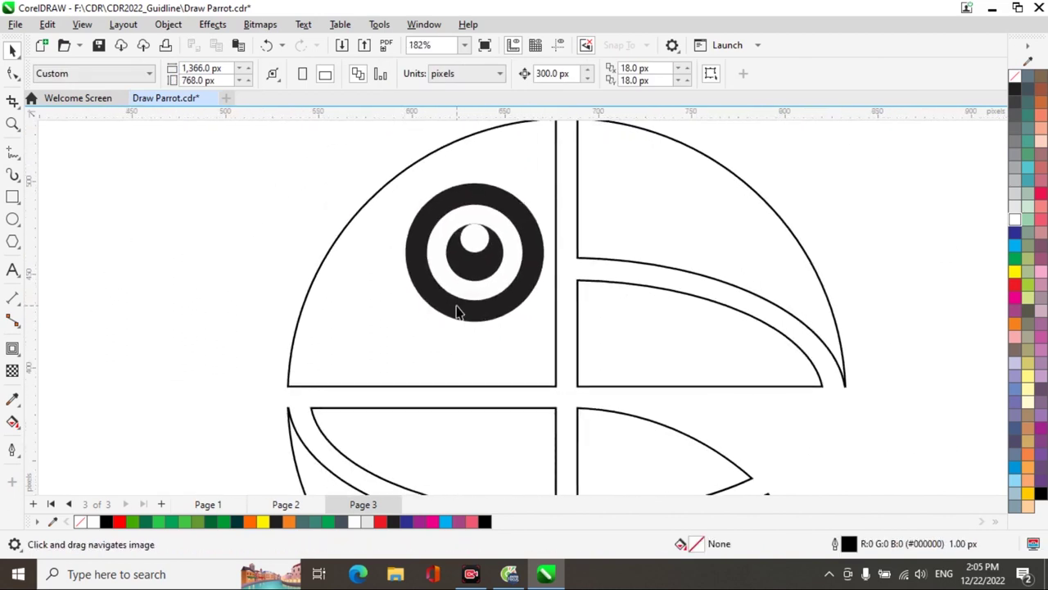
scroll(459, 311, "down", 3)
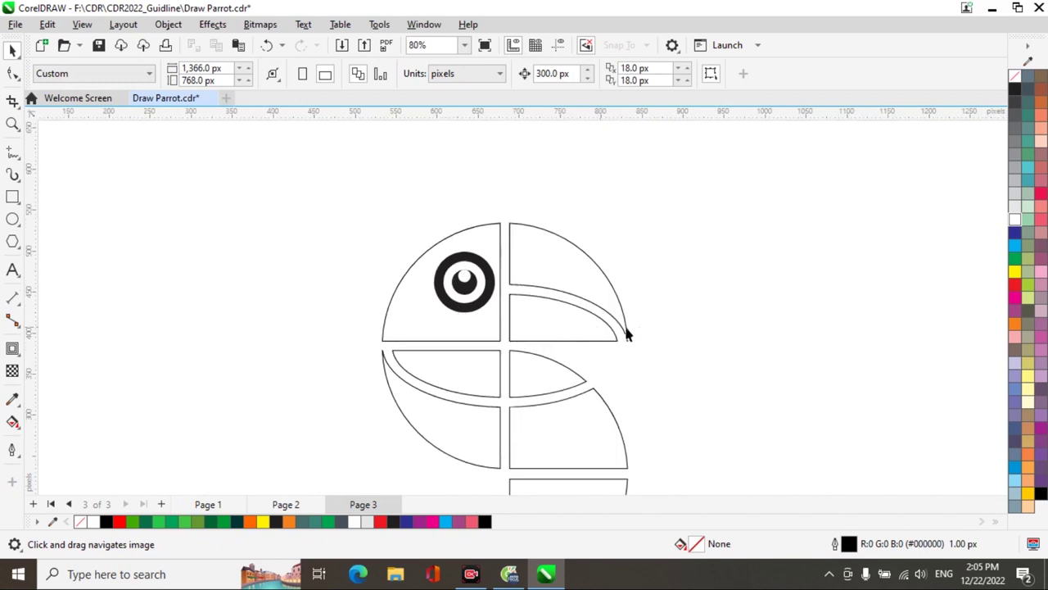
scroll(640, 328, "down", 1)
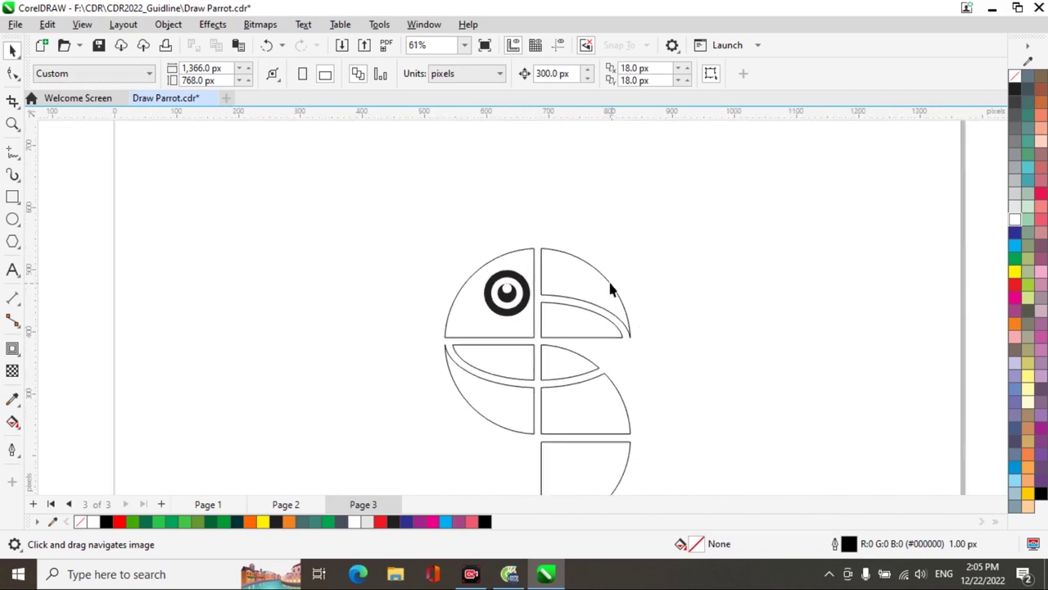
key("space")
left_click(606, 288)
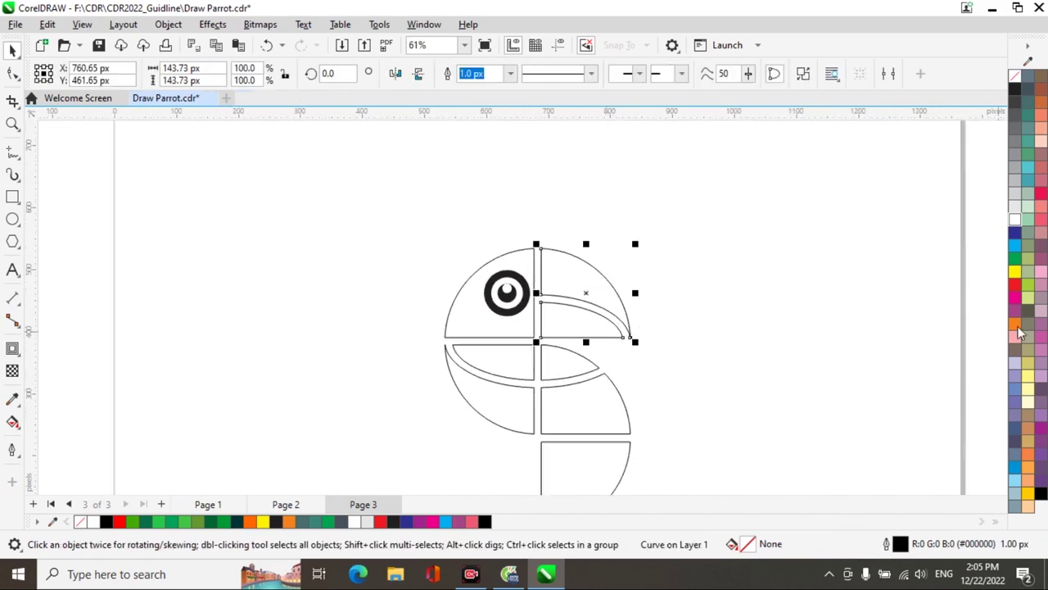
left_click(1017, 327)
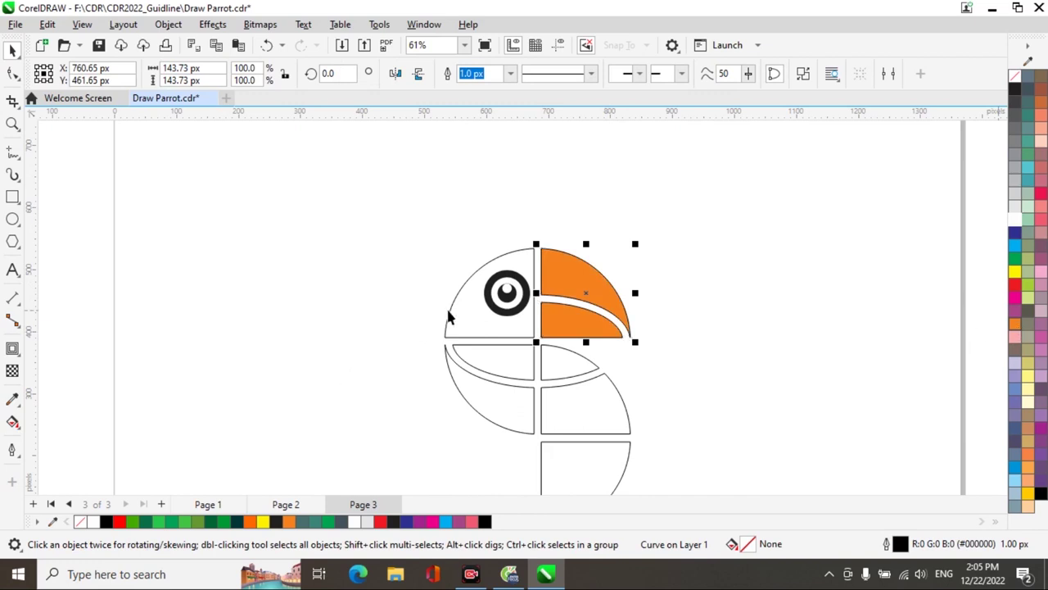
left_click(471, 318)
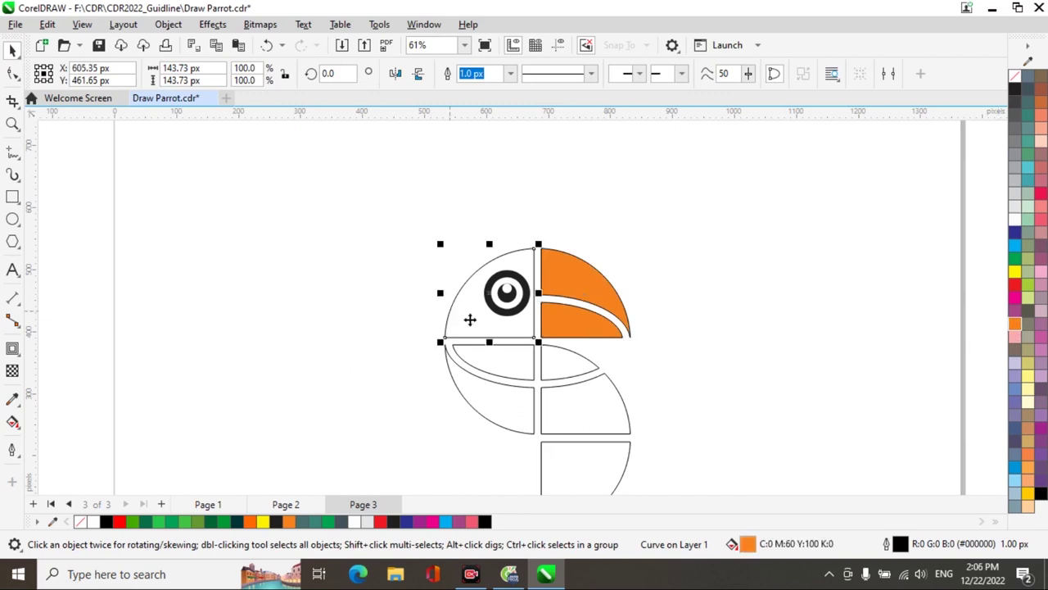
left_click(1016, 289)
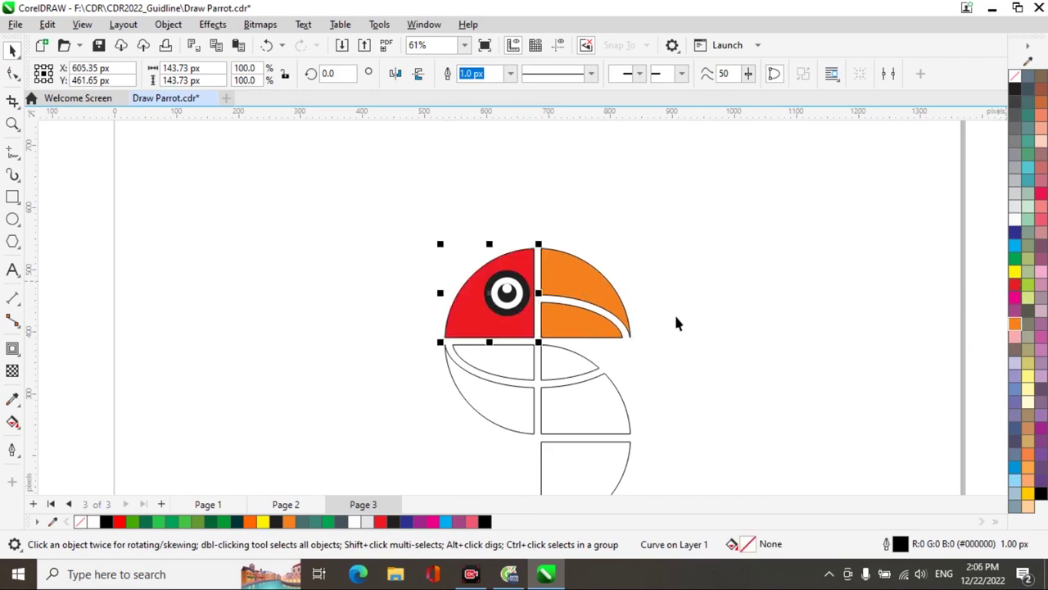
Break apart the two cut quarters below the head and beak into separate pieces
left_click(512, 377)
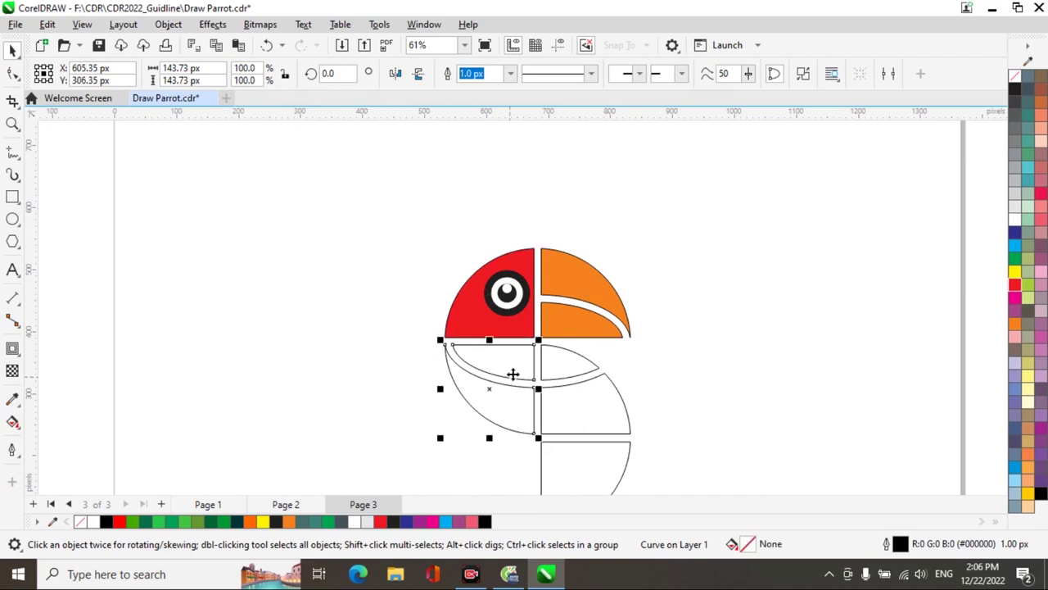
left_click(803, 75)
left_click(567, 377)
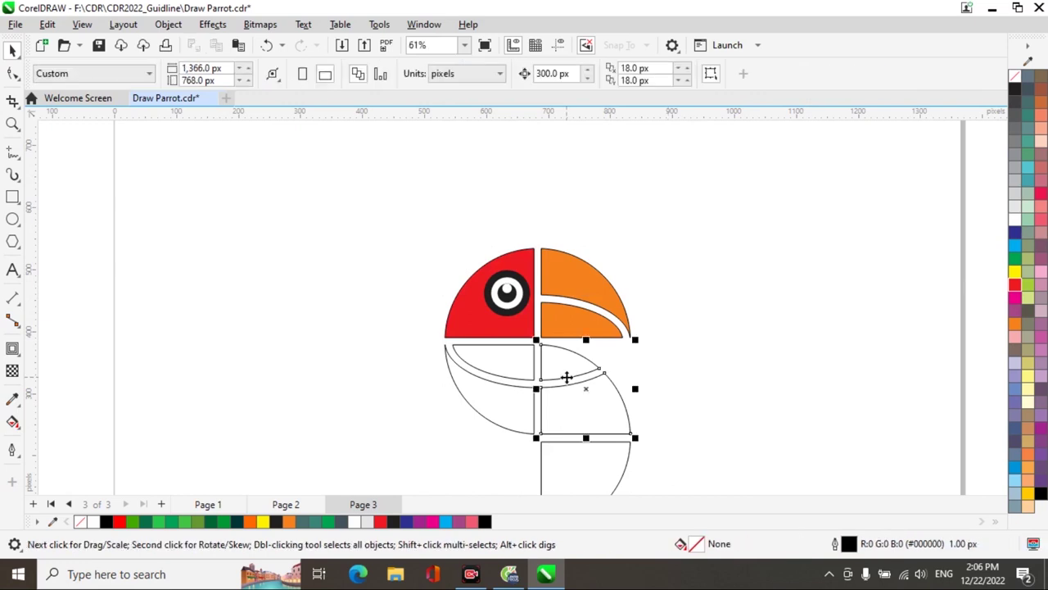
left_click(813, 192)
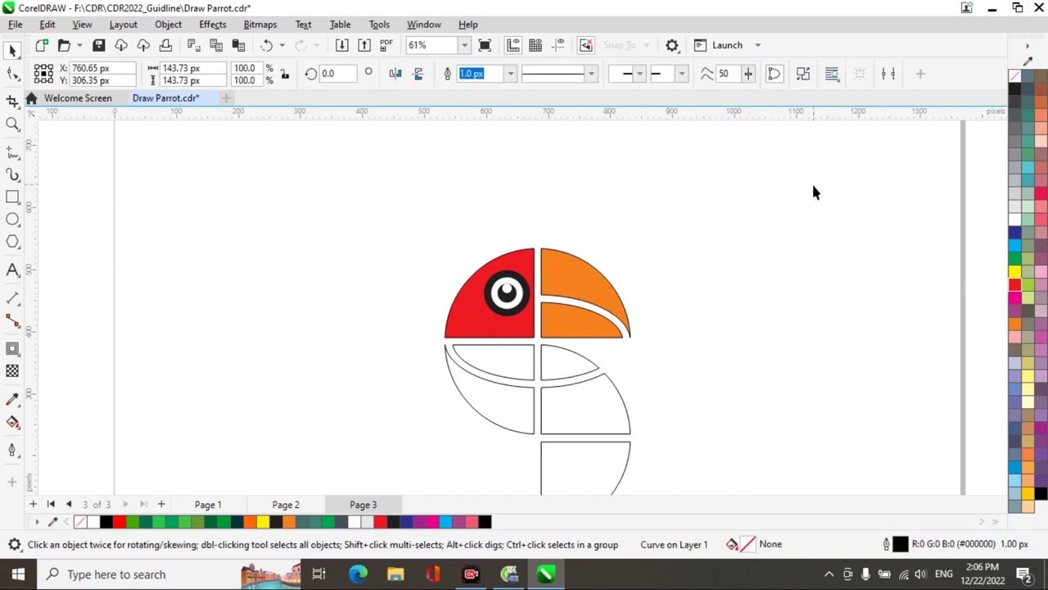
Fill the two upper curved pieces directly below the head and beak green (#44AC01)
left_click(522, 350)
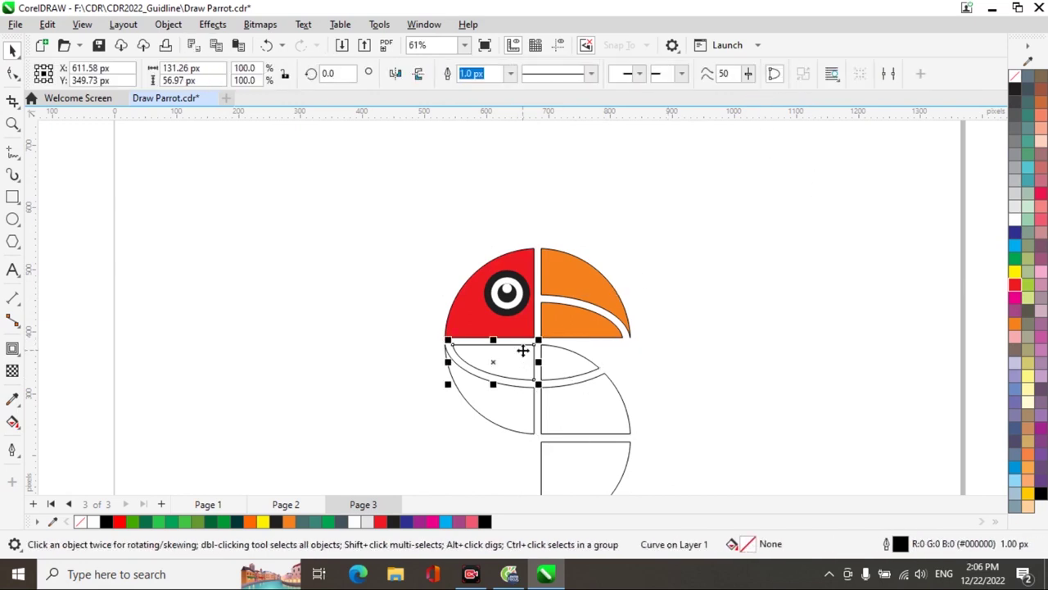
left_click(584, 358, "shift")
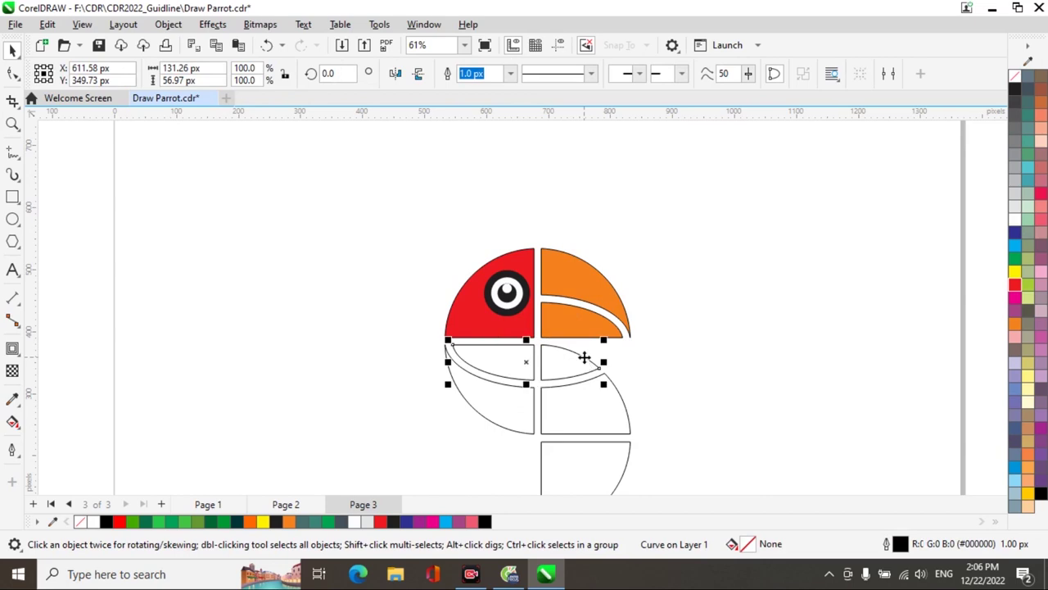
left_click(1014, 246)
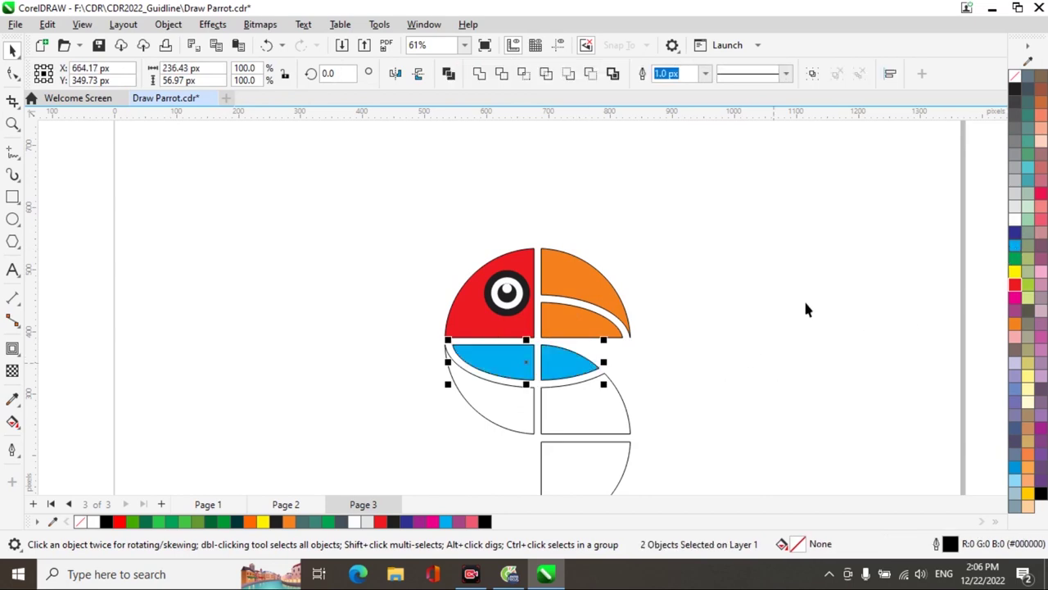
left_click(134, 522)
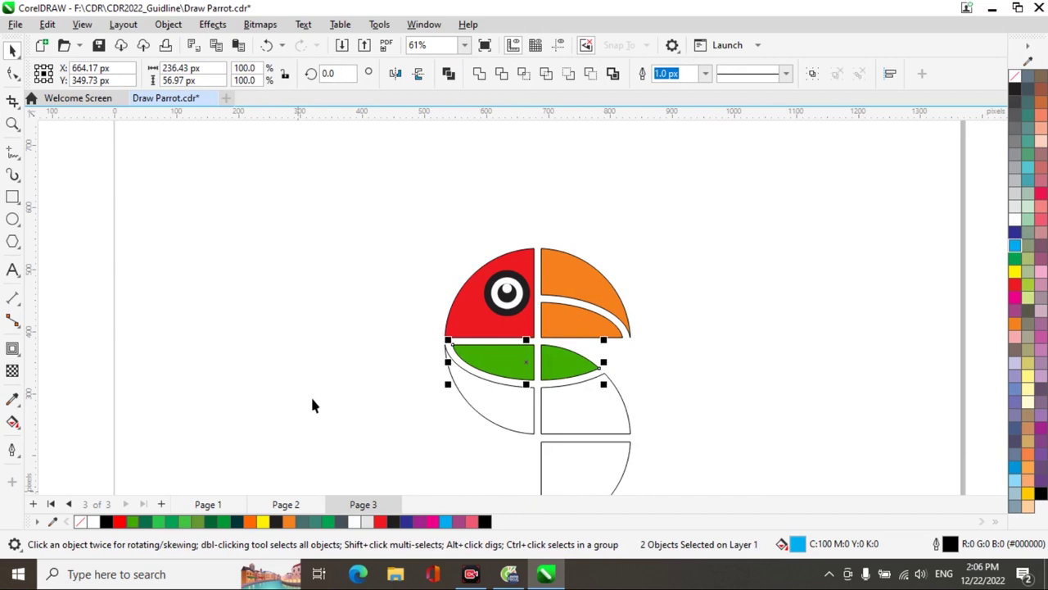
Fill the two lower body pieces cyan and the tail quarter beneath them the same green as the upper body pieces
left_click(475, 405)
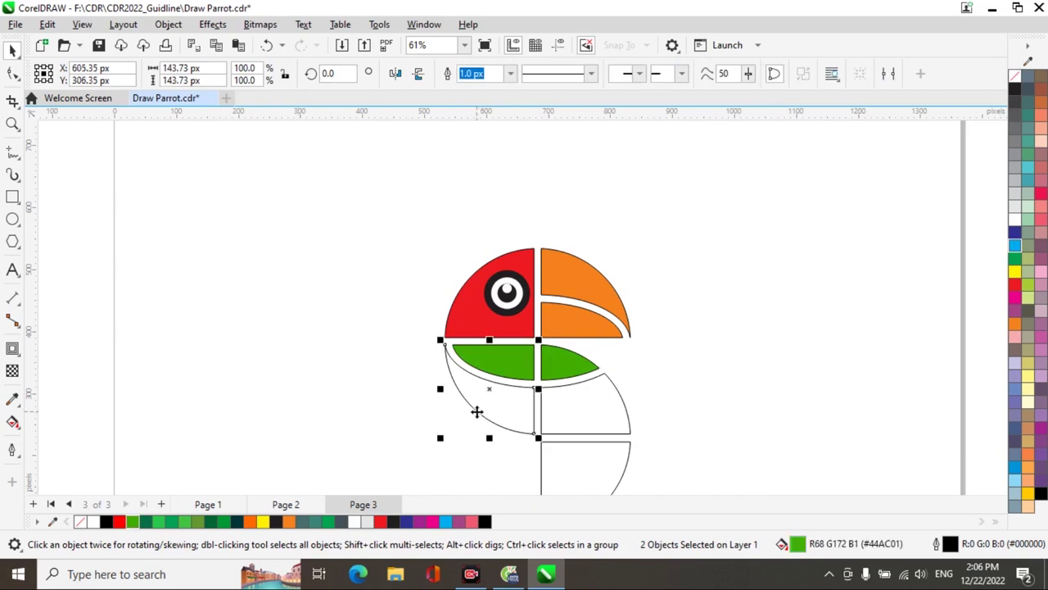
left_click(620, 403, "shift")
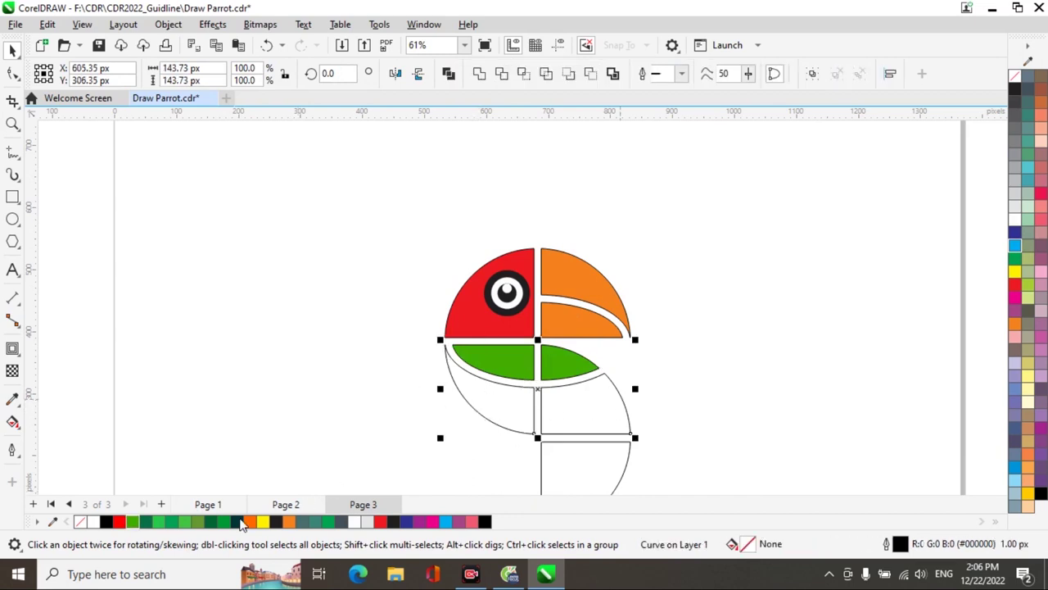
left_click(1015, 246)
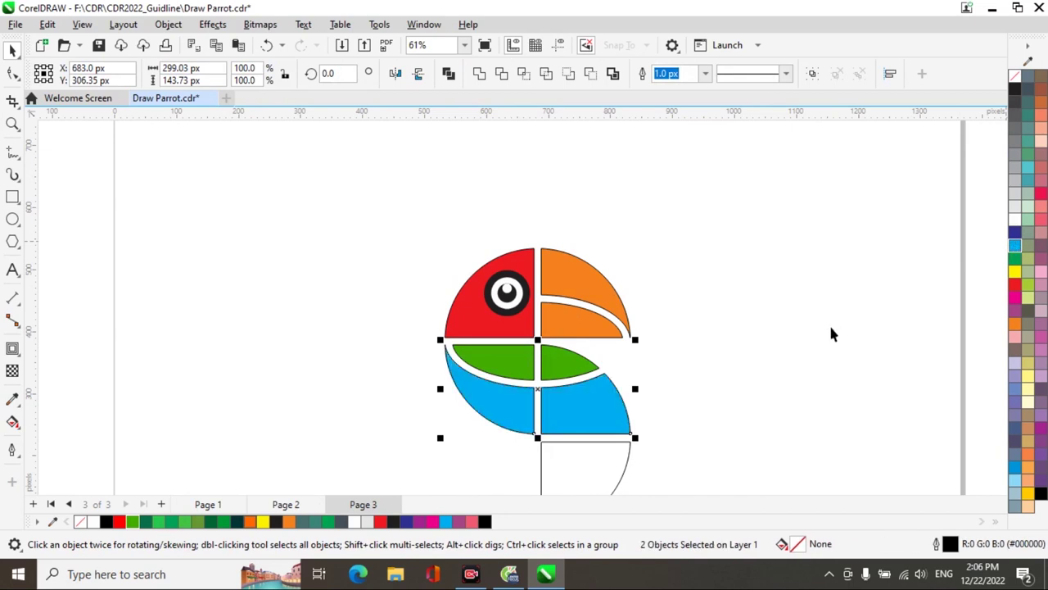
scroll(824, 323, "down", 1)
left_click(641, 472)
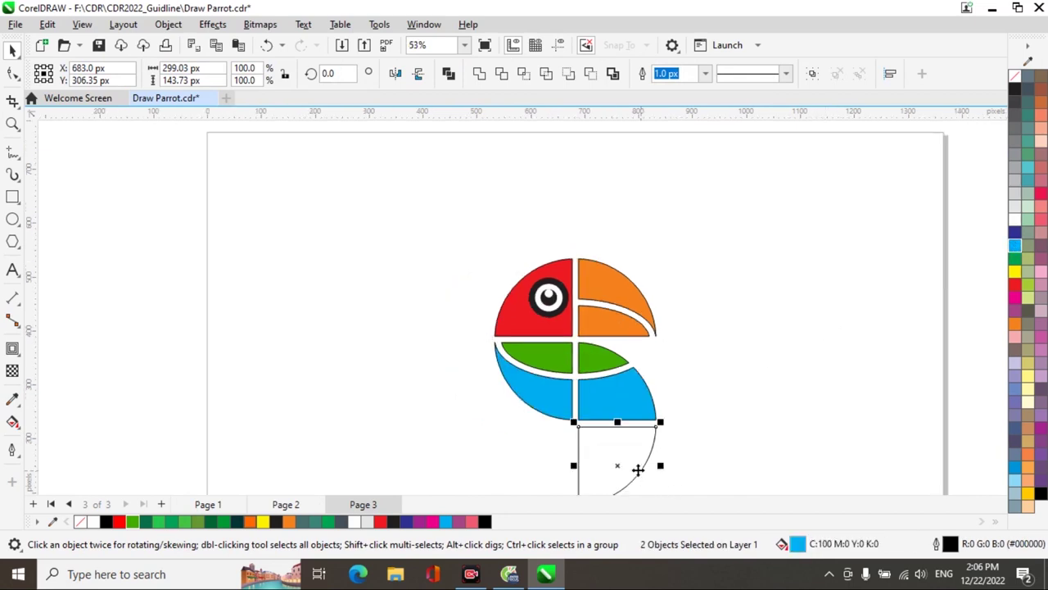
left_click(134, 523)
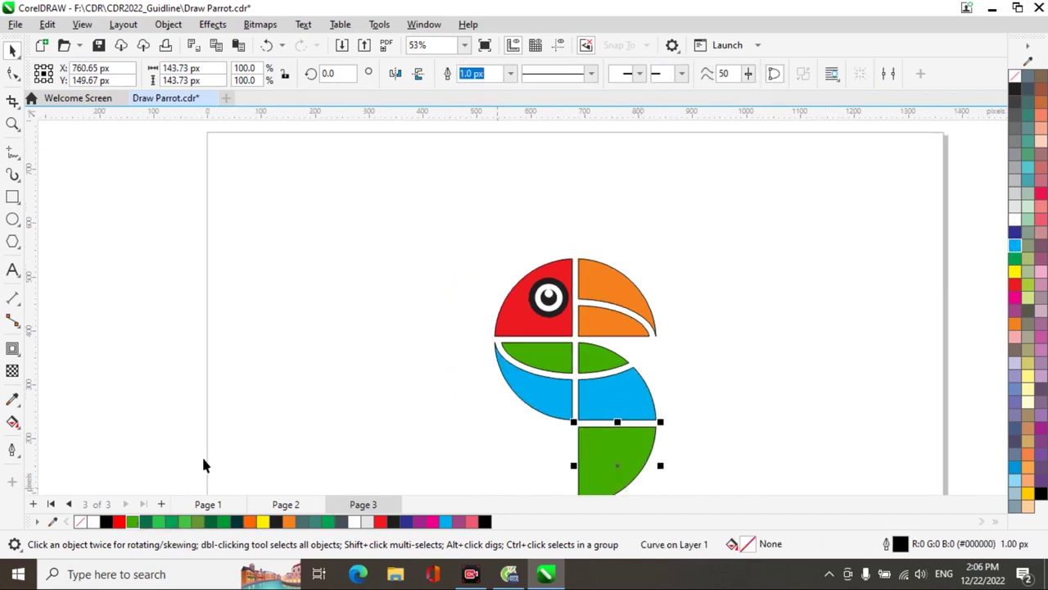
Select the whole parrot and remove the outline from all its pieces
scroll(349, 389, "down", 2)
left_click_drag(379, 388, 385, 292)
left_click_drag(418, 184, 631, 424)
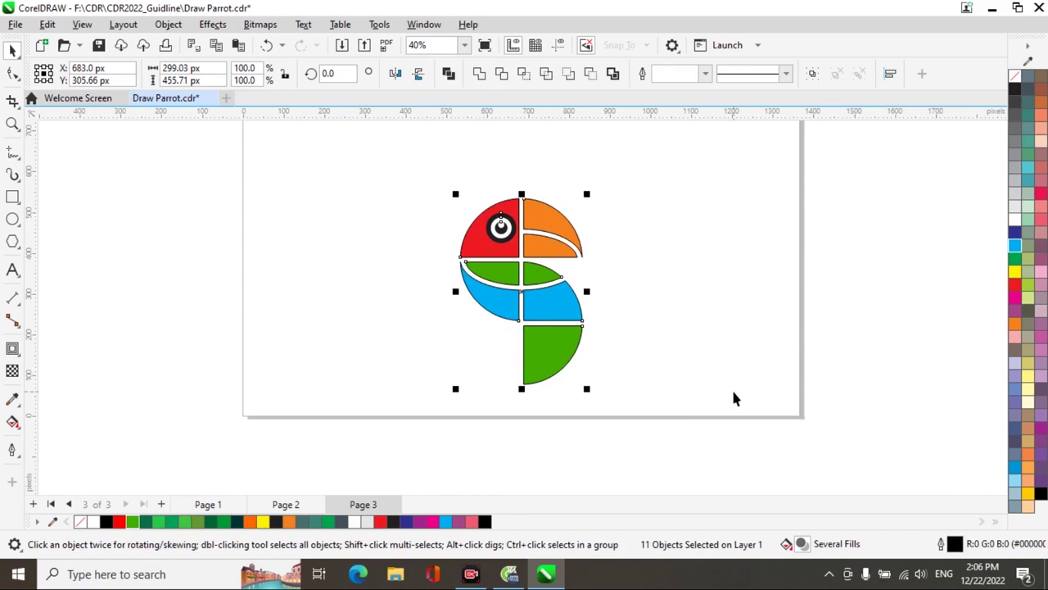
right_click(1015, 78)
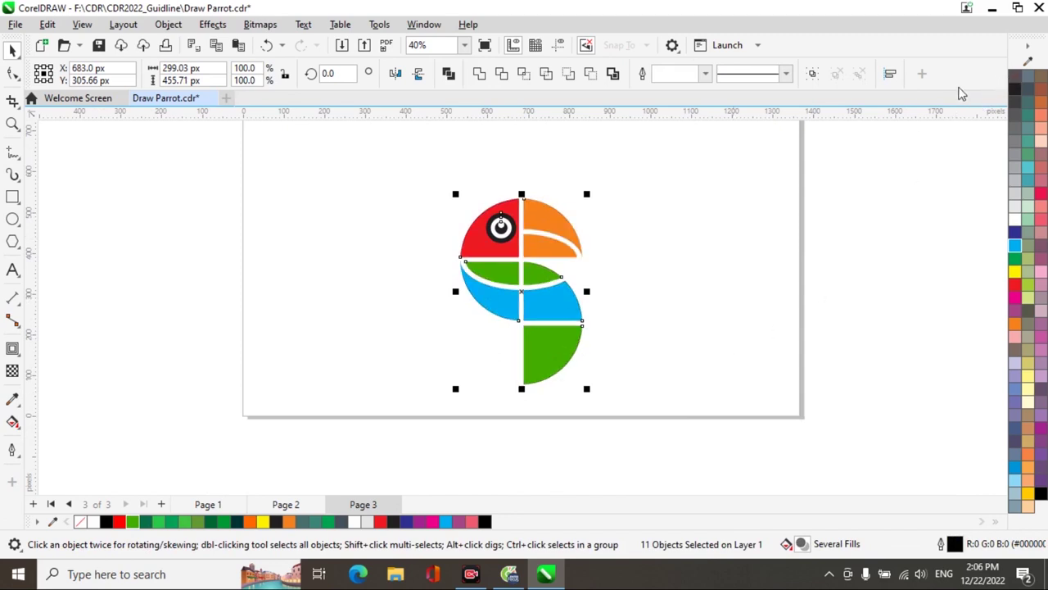
left_click(727, 193)
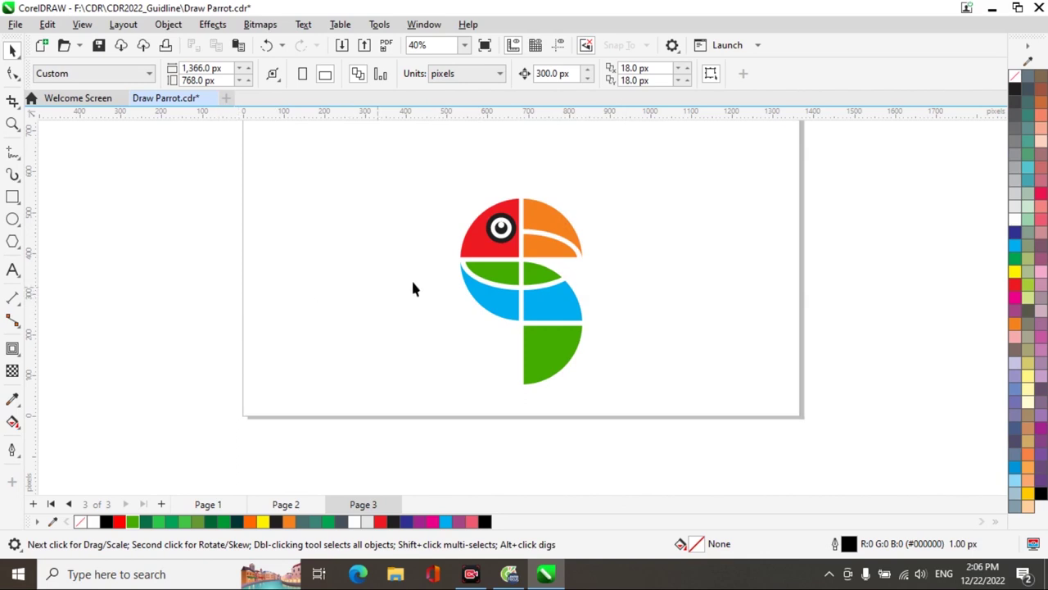
Add a one-step outside contour of 12 px to the orange beak and break the contour apart
left_click(541, 221)
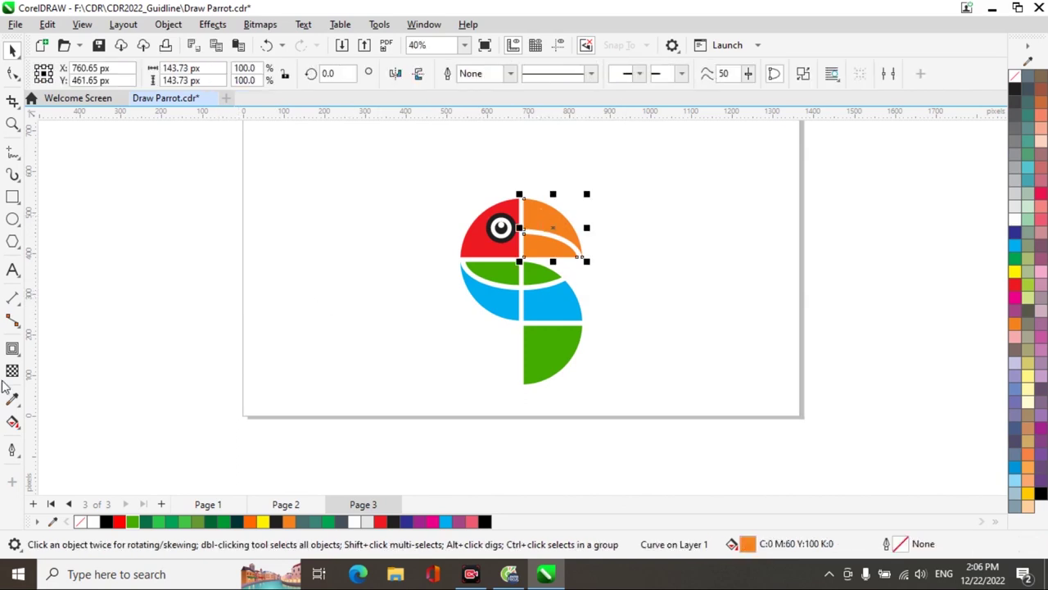
left_click(13, 348)
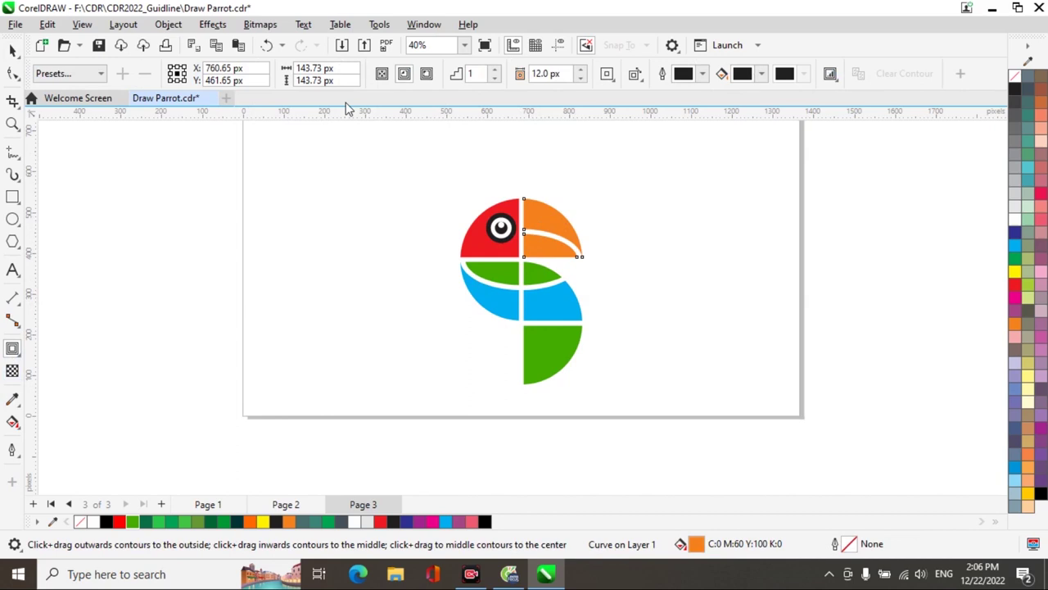
left_click(426, 73)
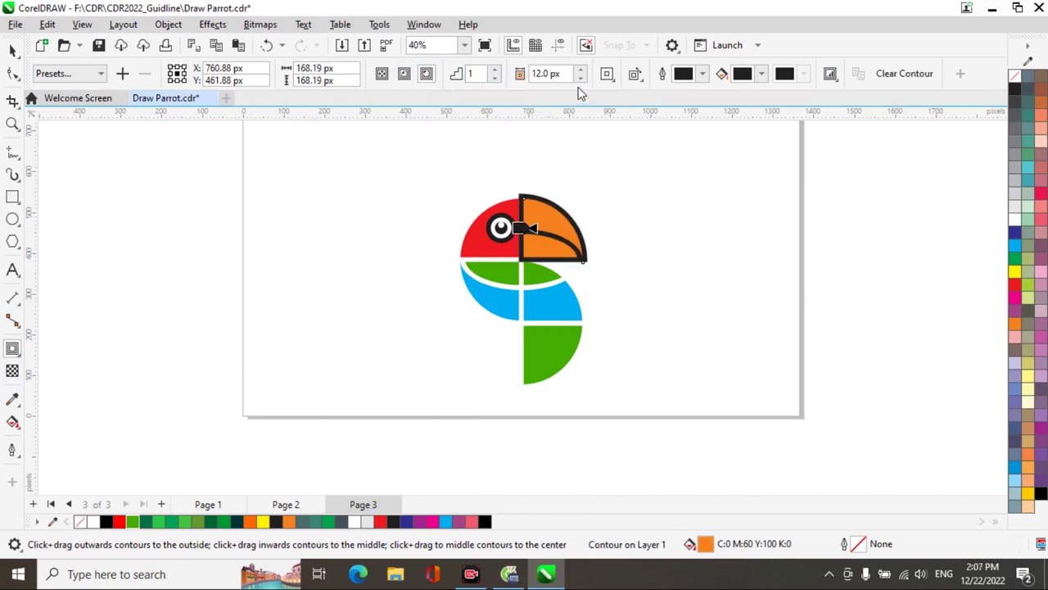
left_click(472, 254)
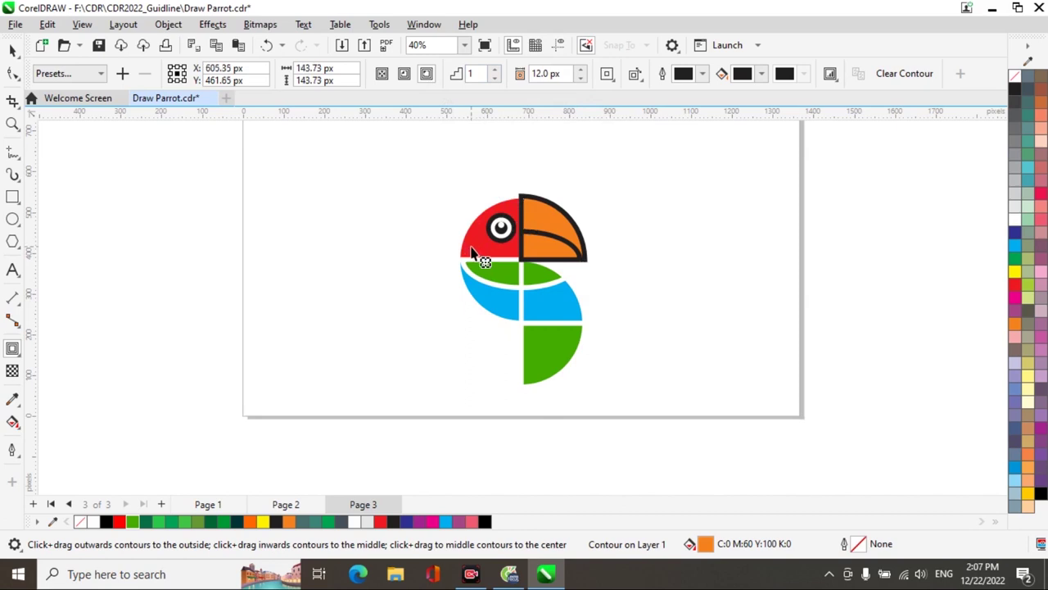
left_click(545, 205)
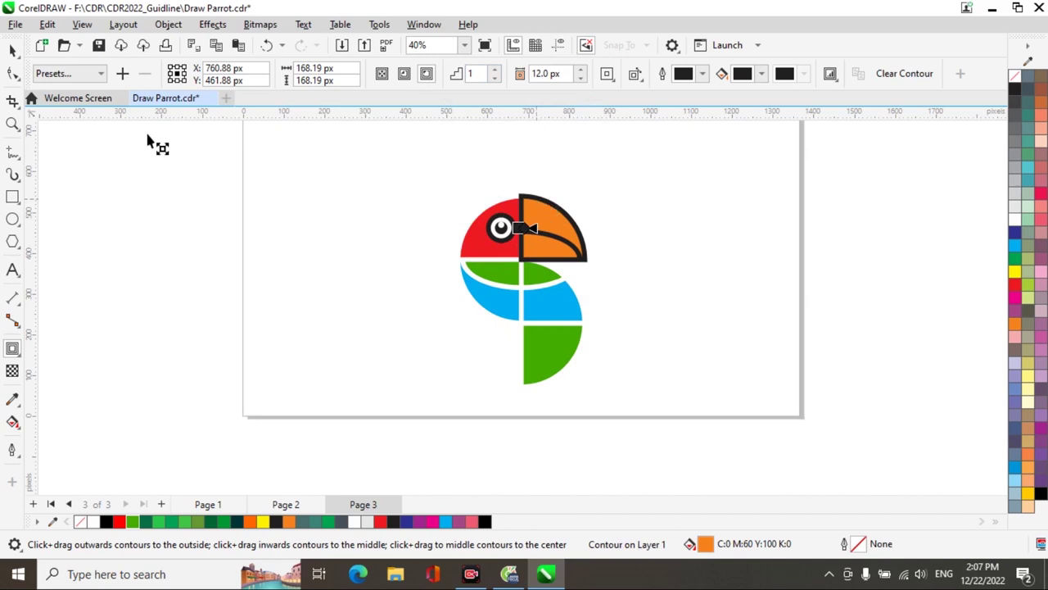
left_click(168, 25)
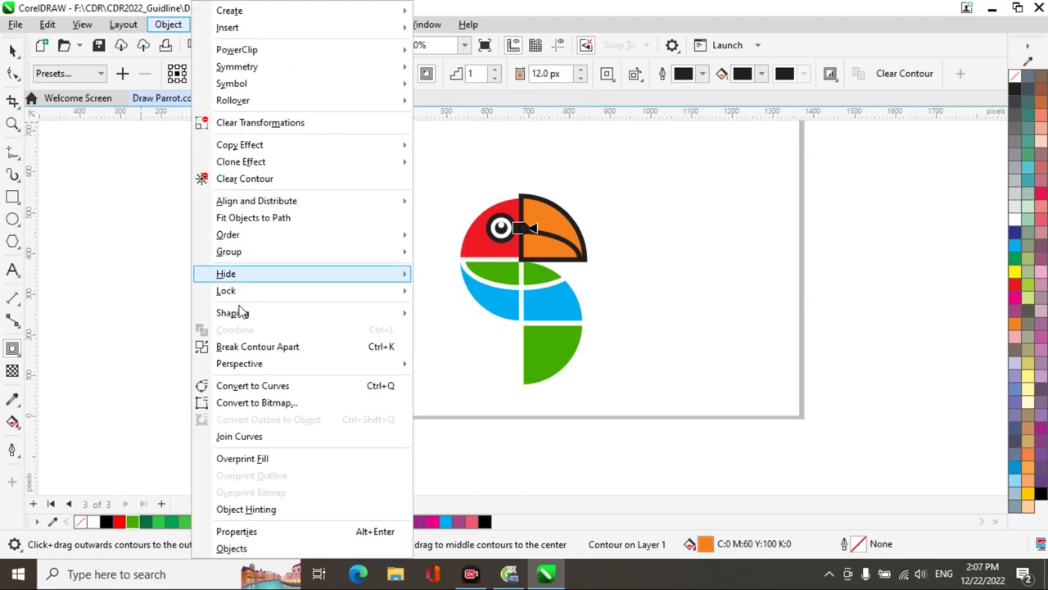
left_click(254, 347)
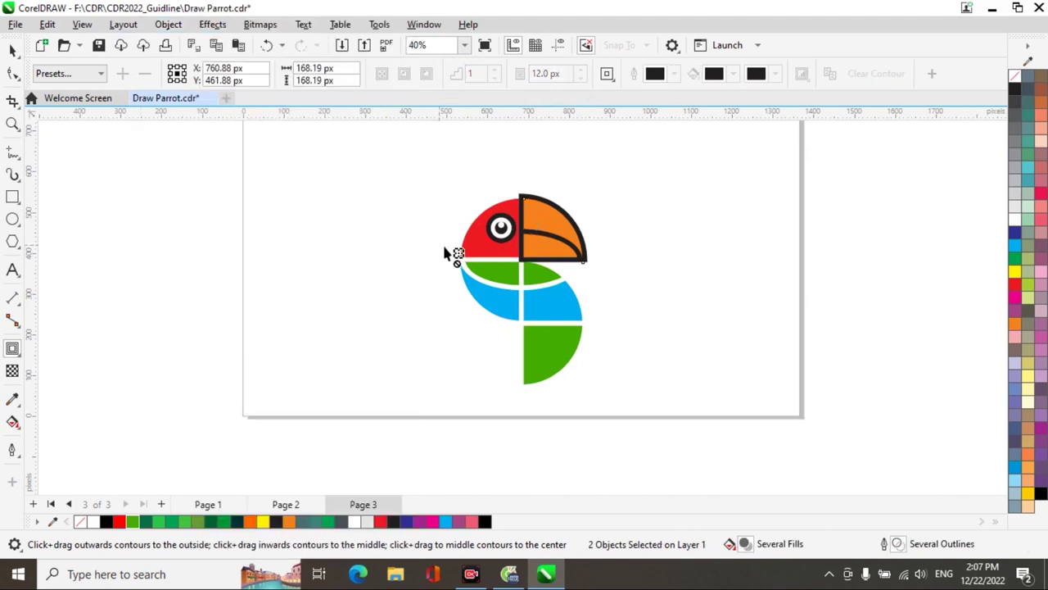
Add a one-step outside contour of 12 px to the red head quarter and break the contour apart
left_click(471, 254)
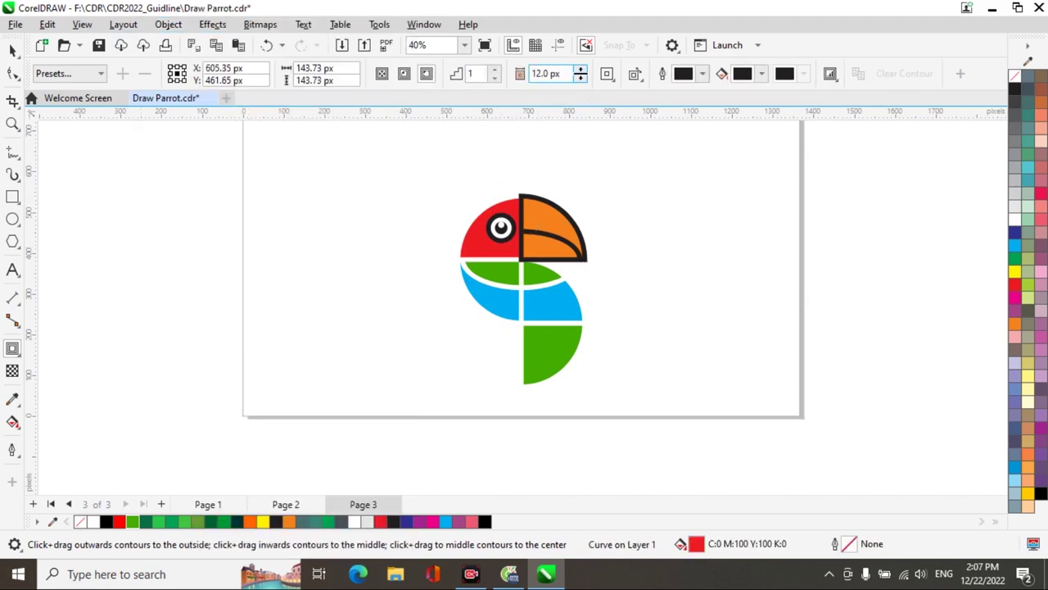
left_click(582, 82)
left_click(582, 82)
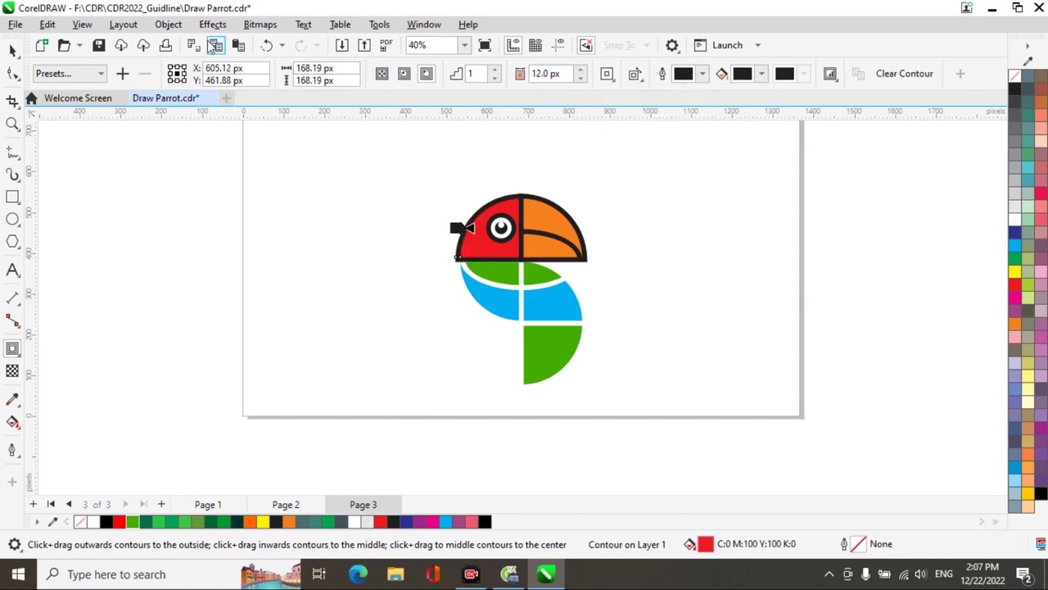
left_click(172, 27)
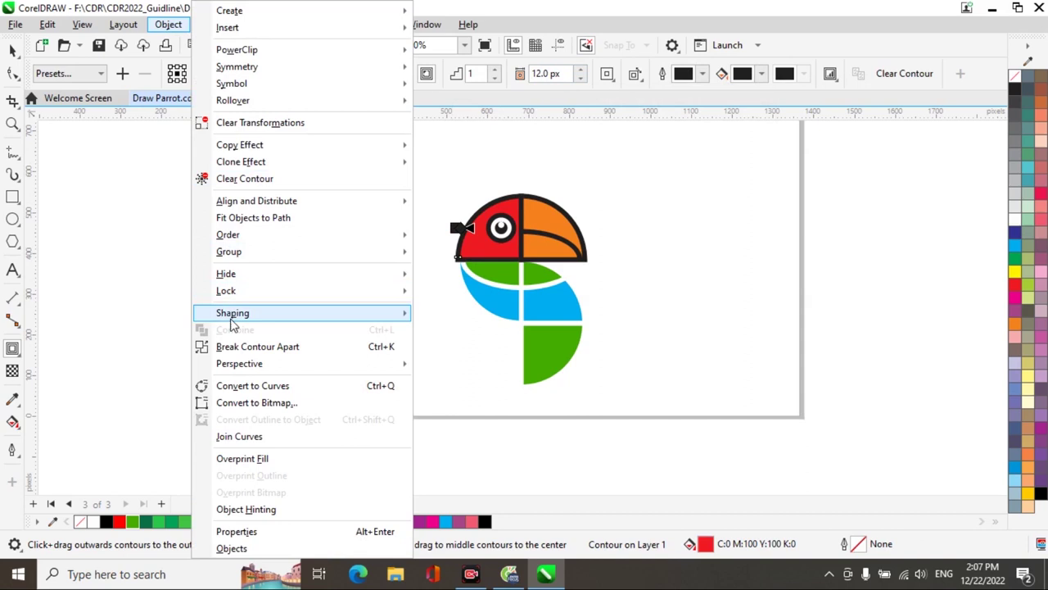
left_click(240, 347)
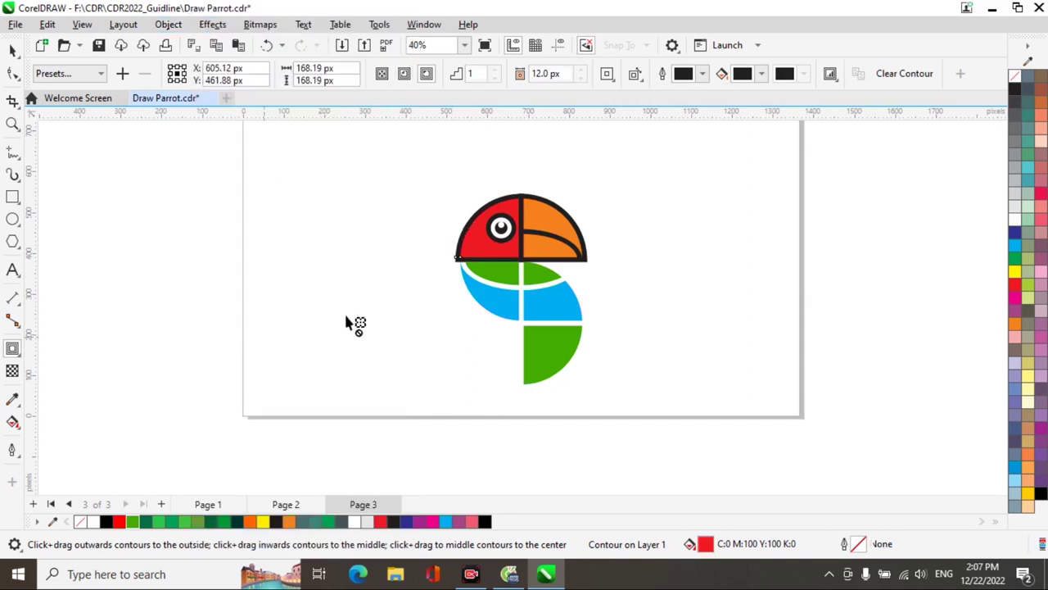
Add a 12 px outside contour to the green piece below the red head and break the contour apart
left_click(493, 276)
left_click(580, 79)
left_click(580, 79)
left_click(581, 70)
left_click(581, 70)
left_click(169, 26)
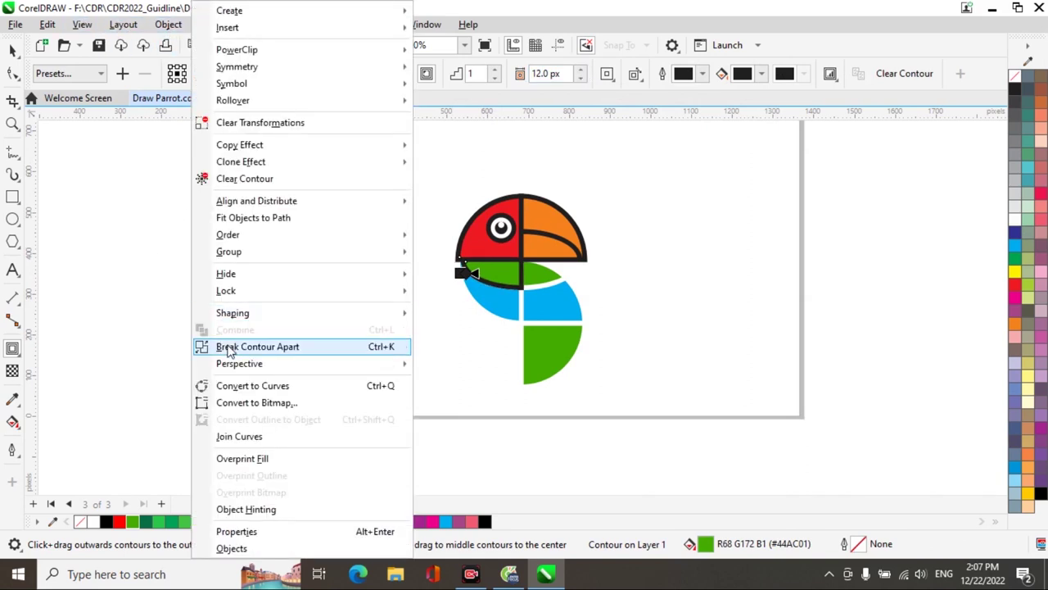
left_click(229, 348)
Add a 12 px outside contour to the green piece below the orange beak and break the contour apart
left_click(541, 280)
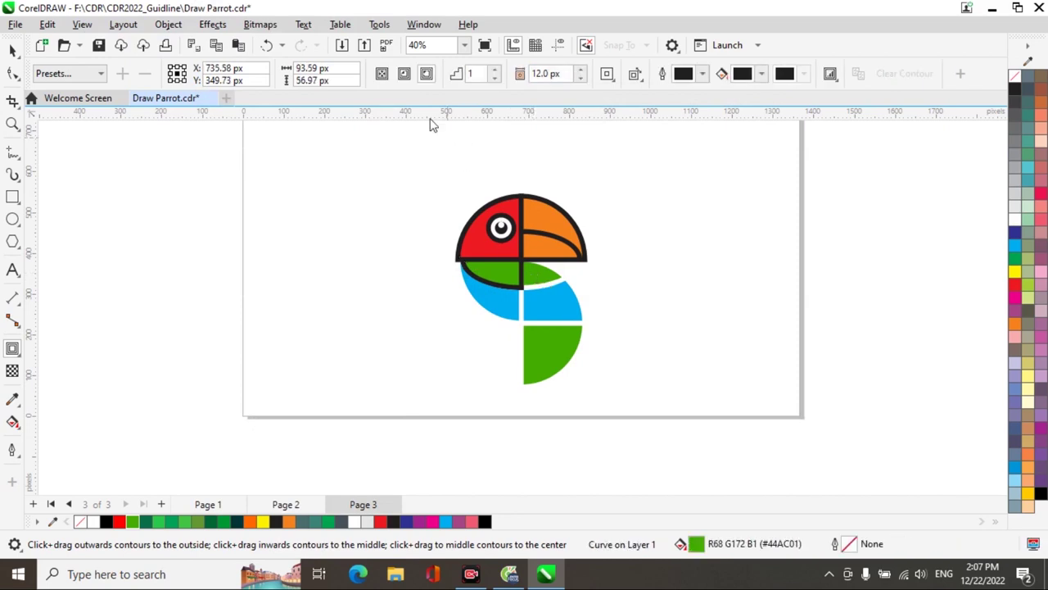
left_click(582, 79)
left_click(583, 78)
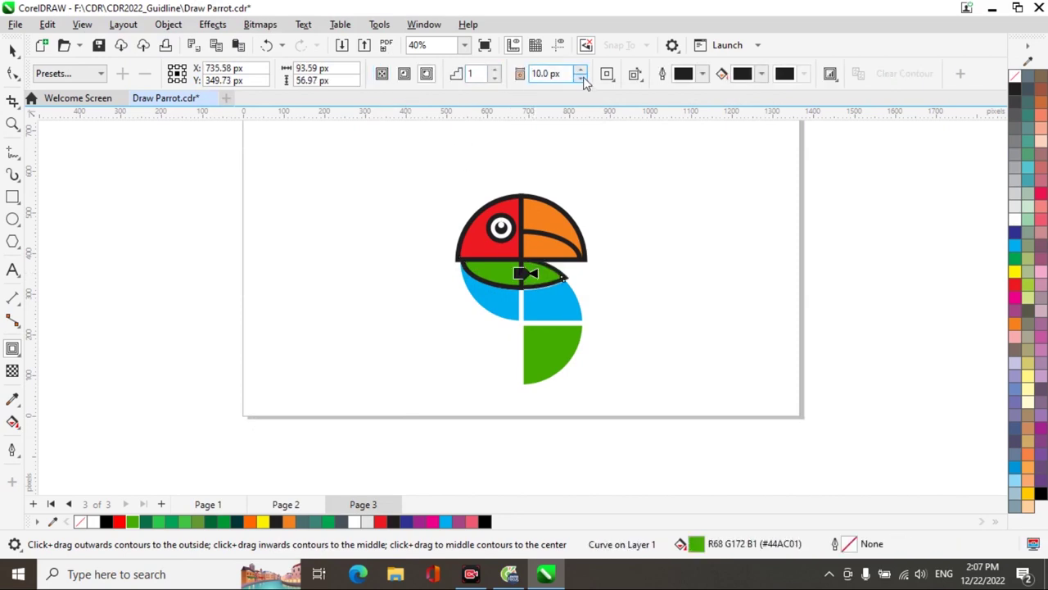
left_click(168, 24)
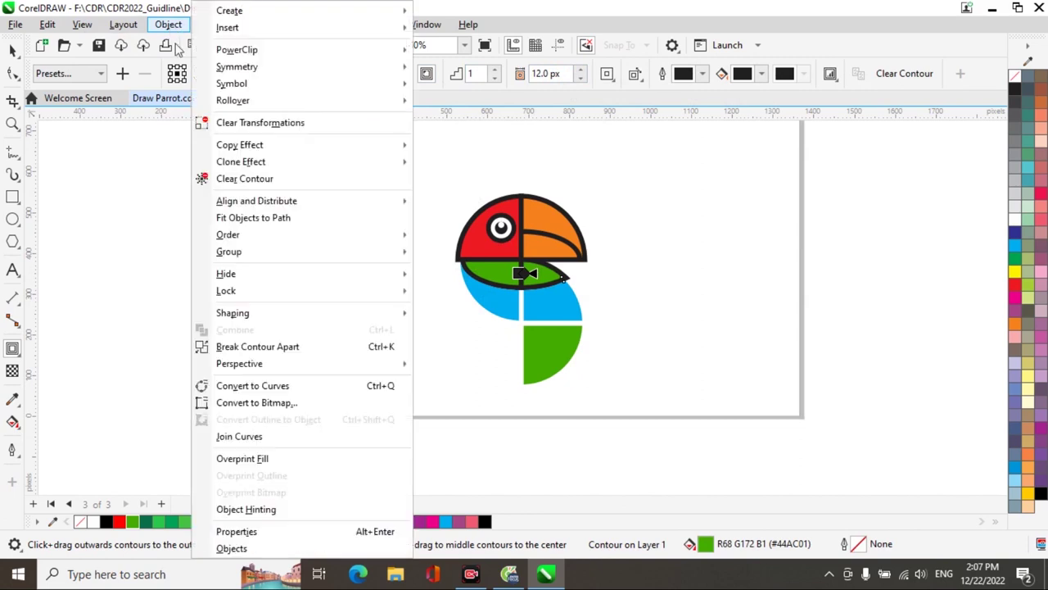
left_click(262, 349)
Add a 12 px outside contour to the cyan body piece on the head's side and break it apart
left_click(493, 305)
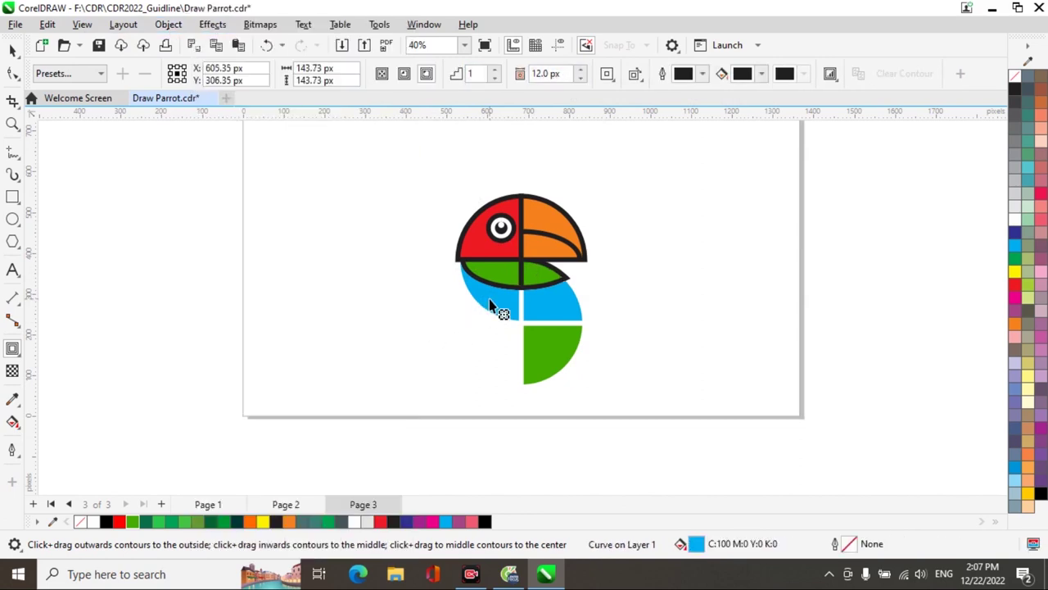
key("Return")
left_click(580, 70)
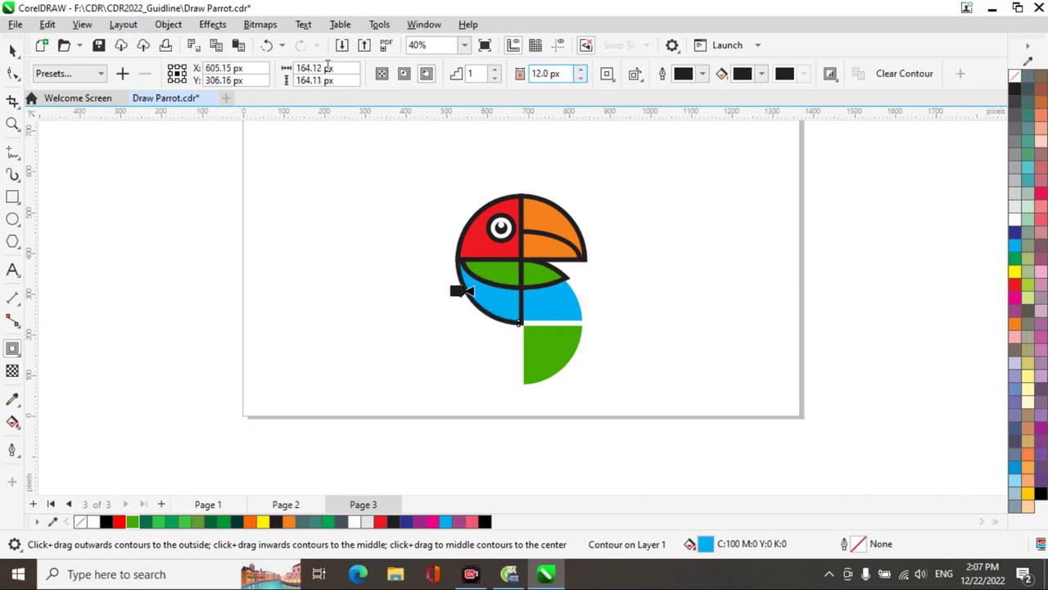
left_click(169, 25)
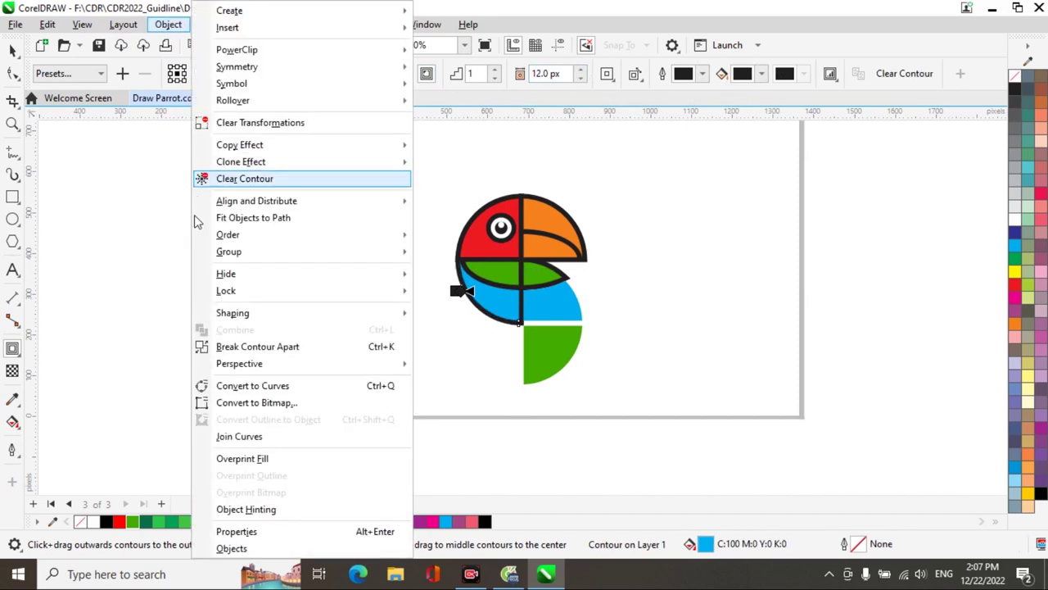
left_click(255, 347)
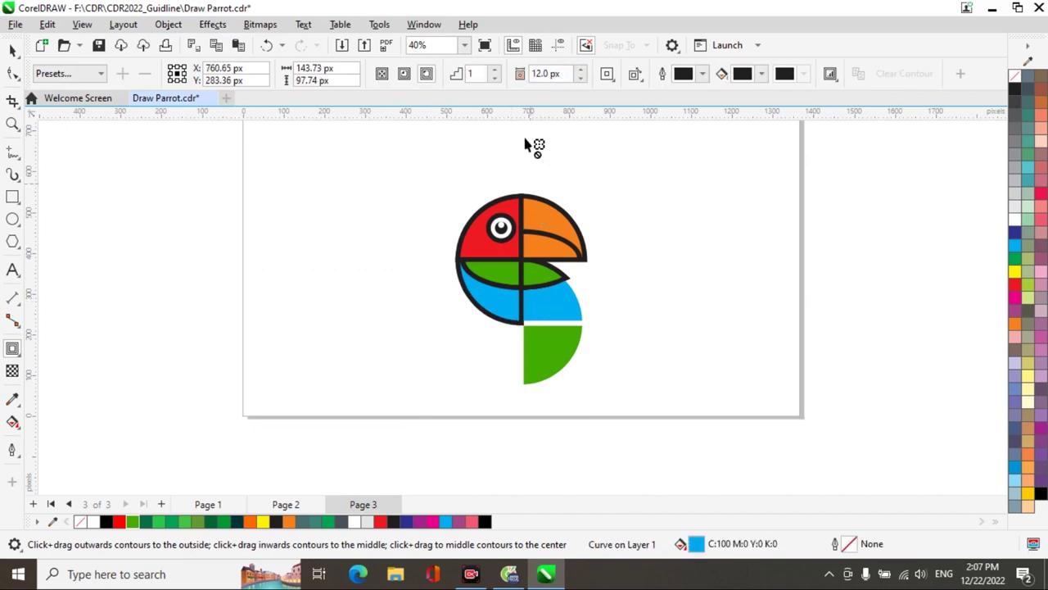
Add a 12 px outside contour to the cyan body piece above the tail and break it apart
left_click(580, 78)
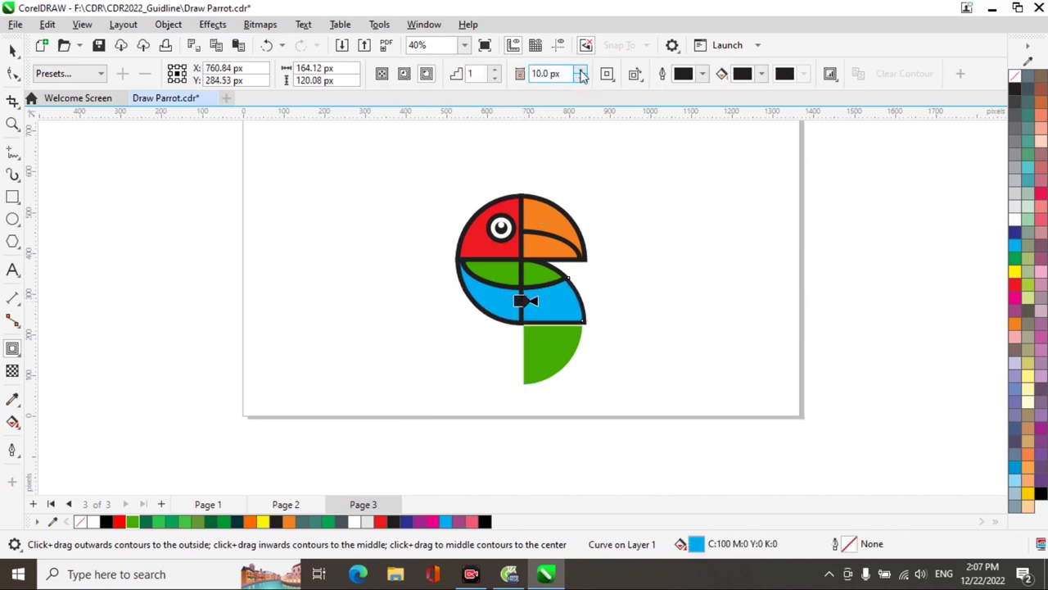
left_click(579, 69)
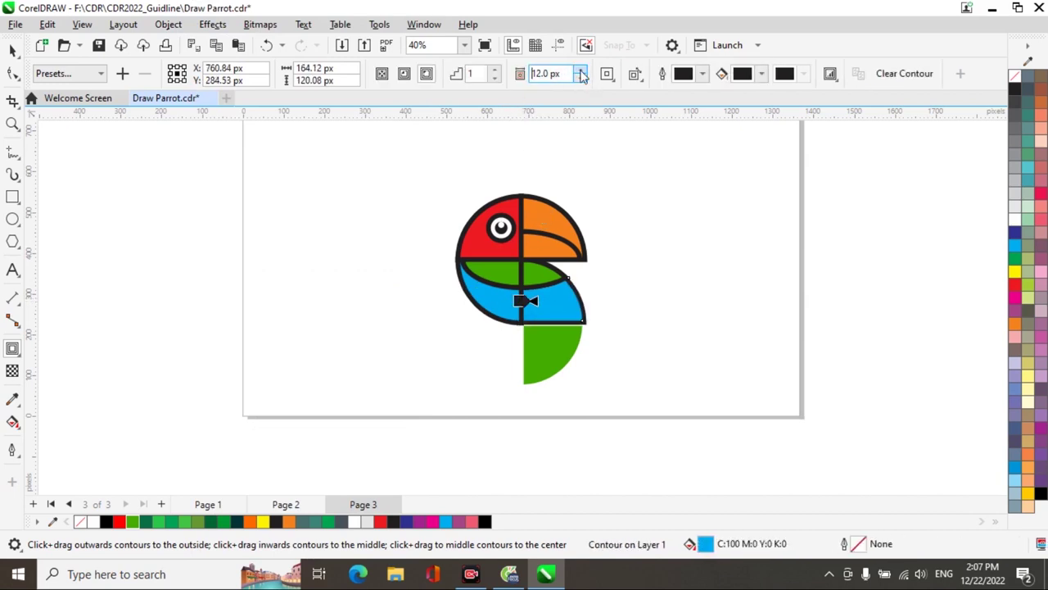
left_click(170, 24)
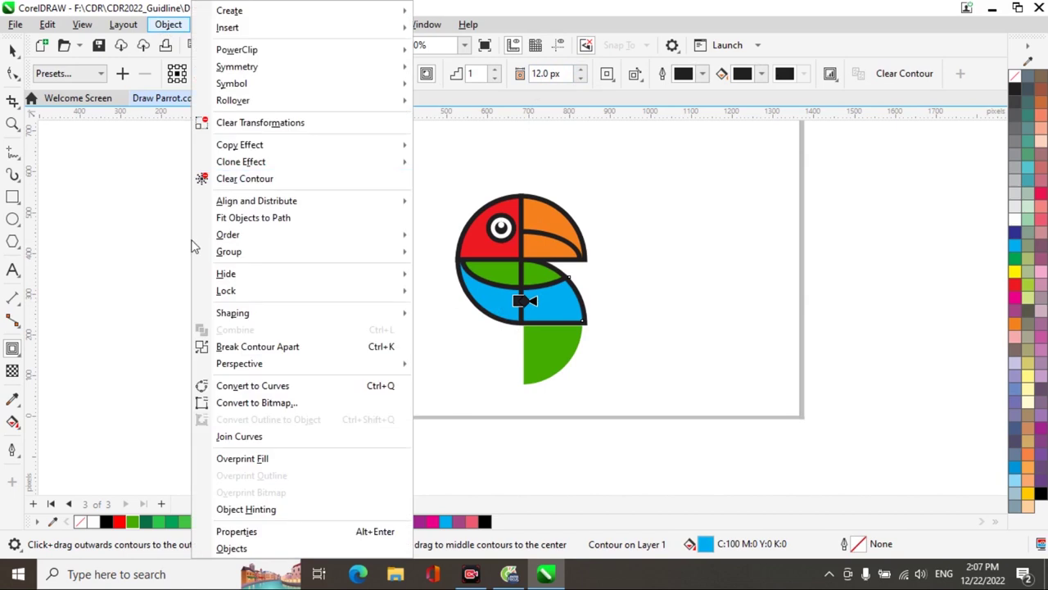
left_click(261, 348)
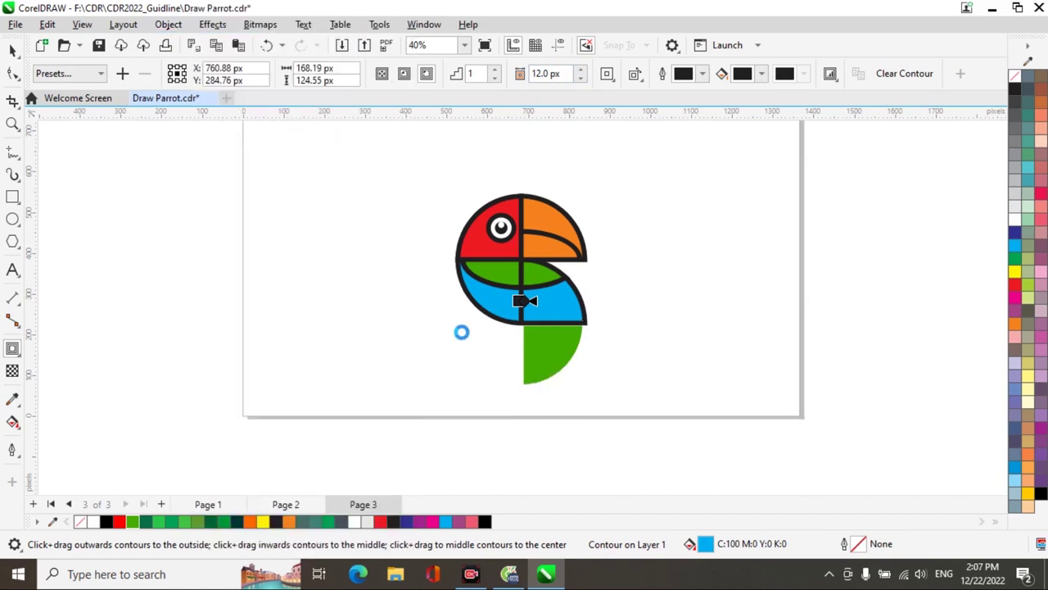
Add a 12 px outside contour to the green tail quarter and break the contour apart
left_click(526, 345)
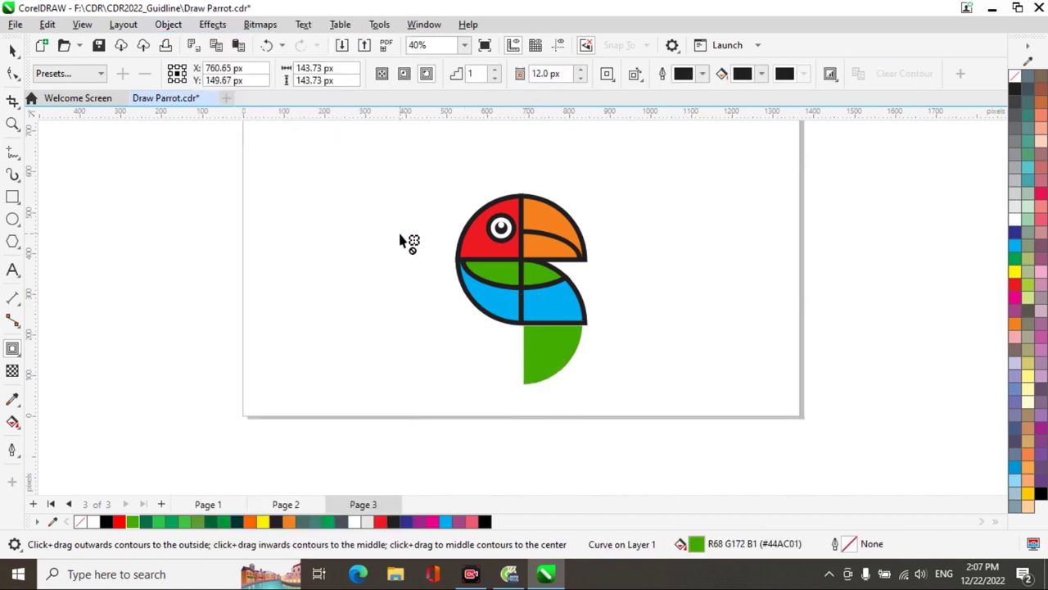
left_click(581, 77)
left_click(581, 70)
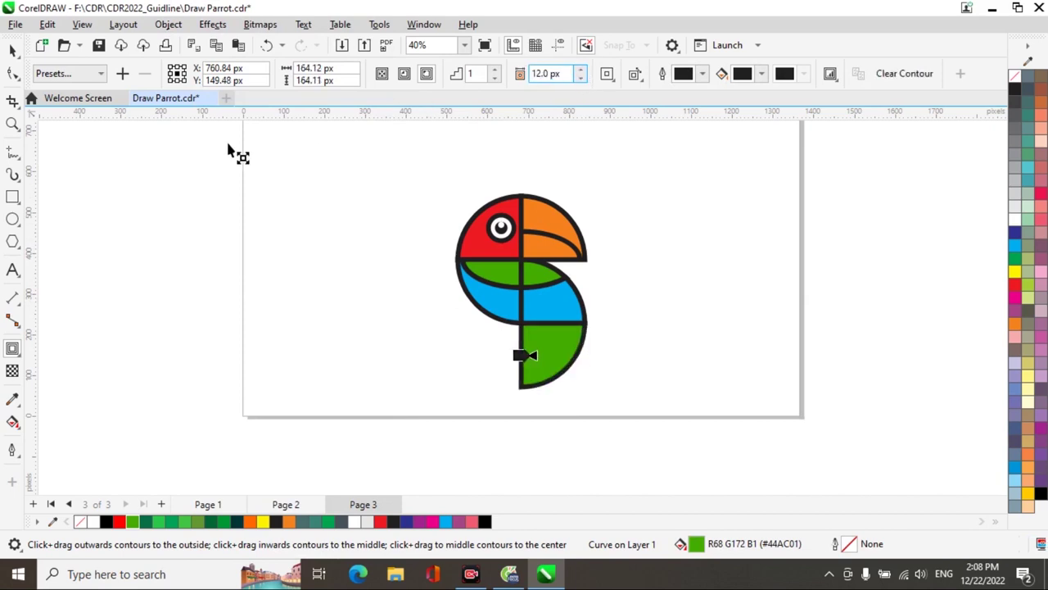
left_click(167, 24)
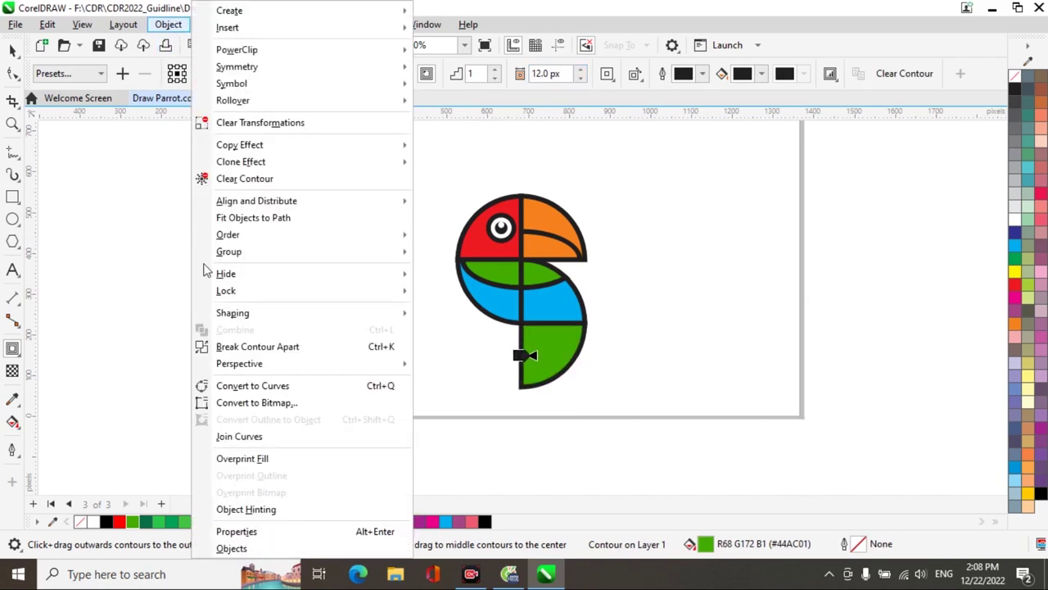
left_click(209, 345)
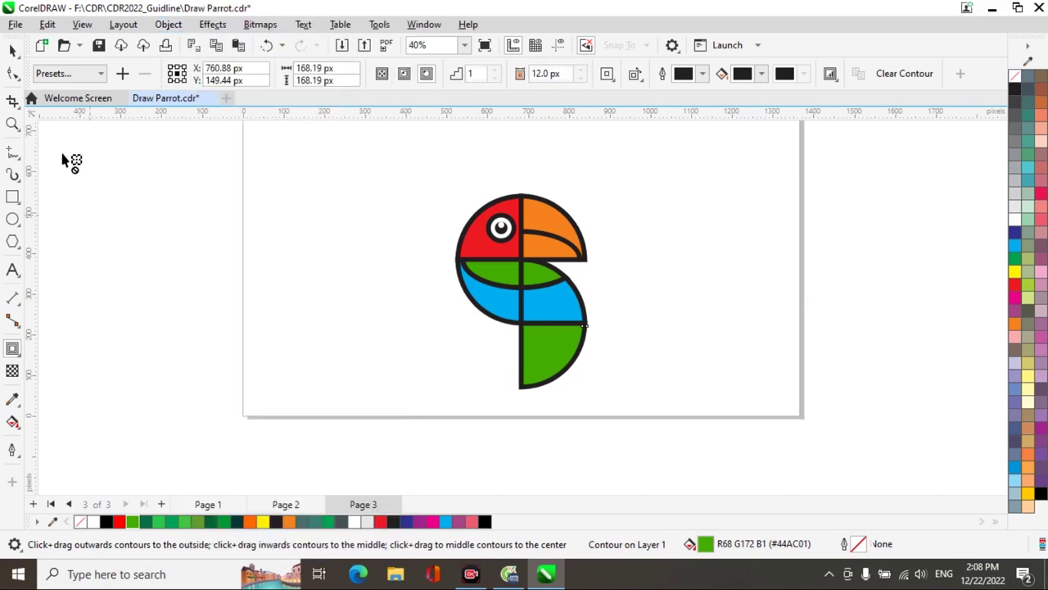
Select all pieces of the parrot and group them
key("space")
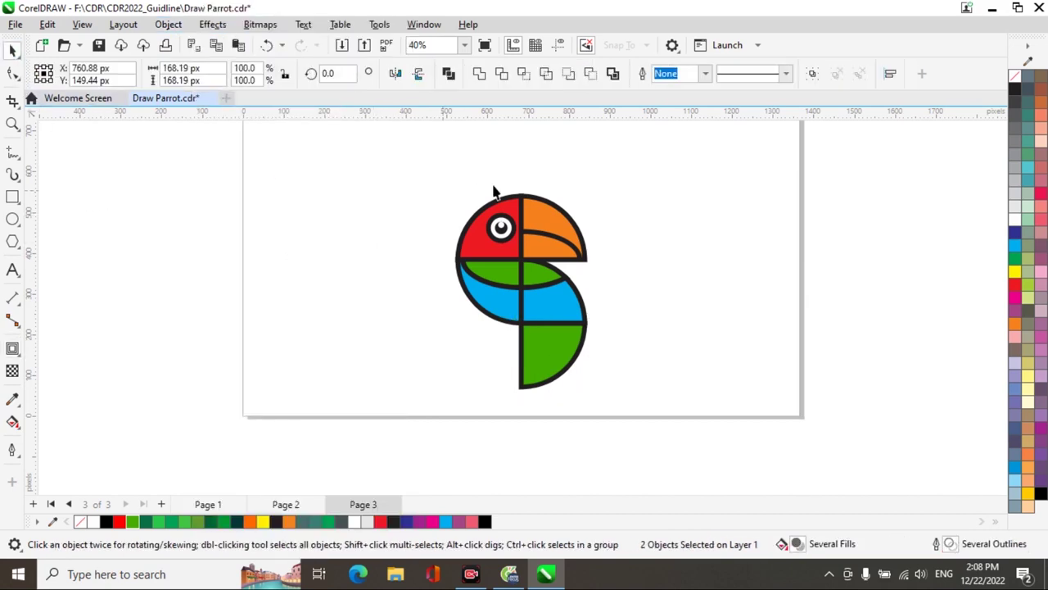
left_click(577, 456)
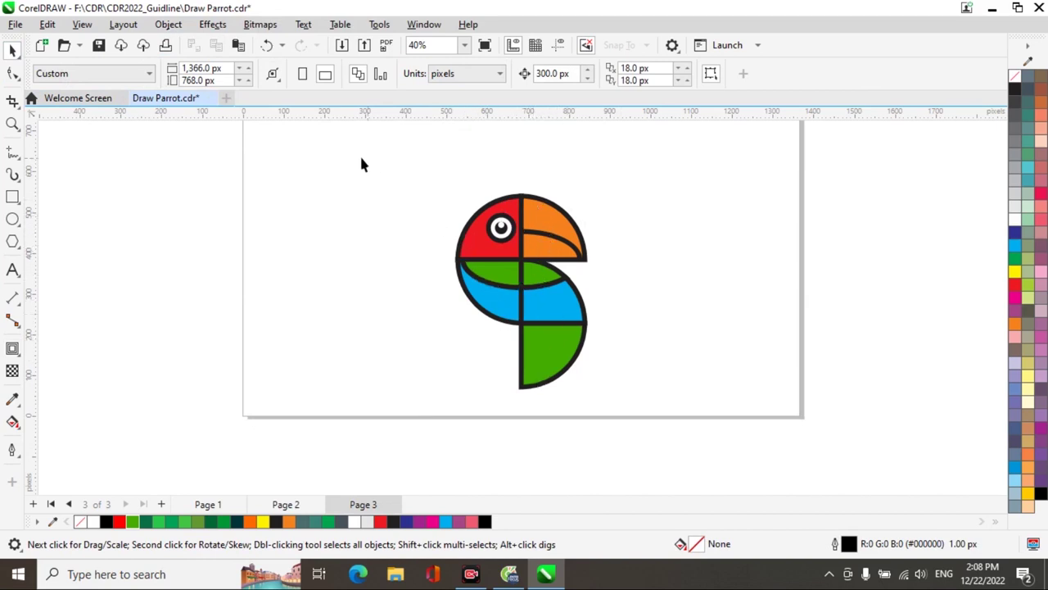
left_click_drag(623, 425, 624, 425)
left_click(811, 75)
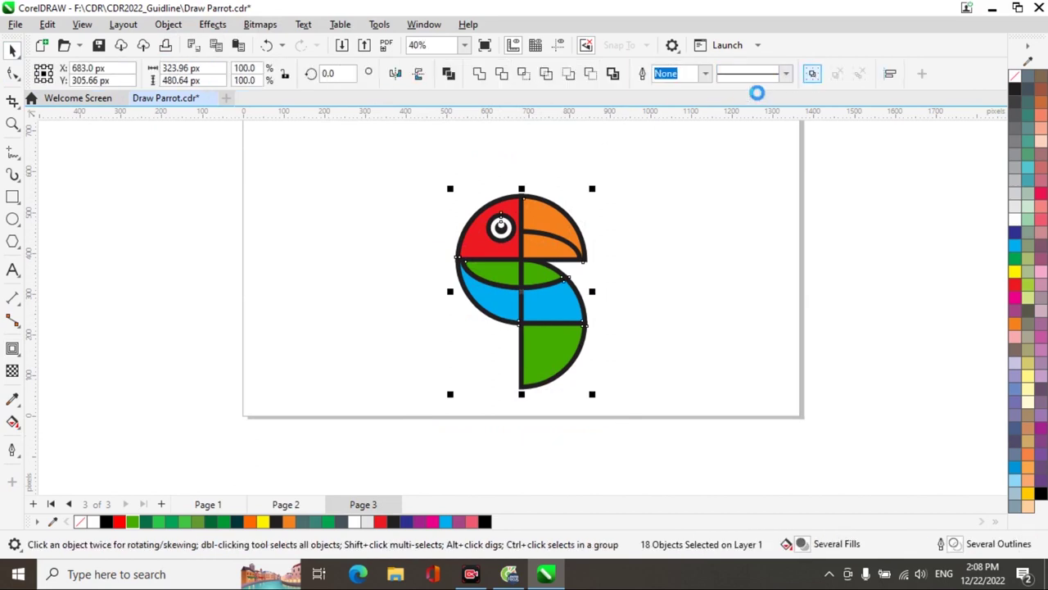
Move the grouped parrot off the page into the empty space to the right of it
scroll(333, 208, "down", 1)
left_click_drag(332, 205, 337, 260)
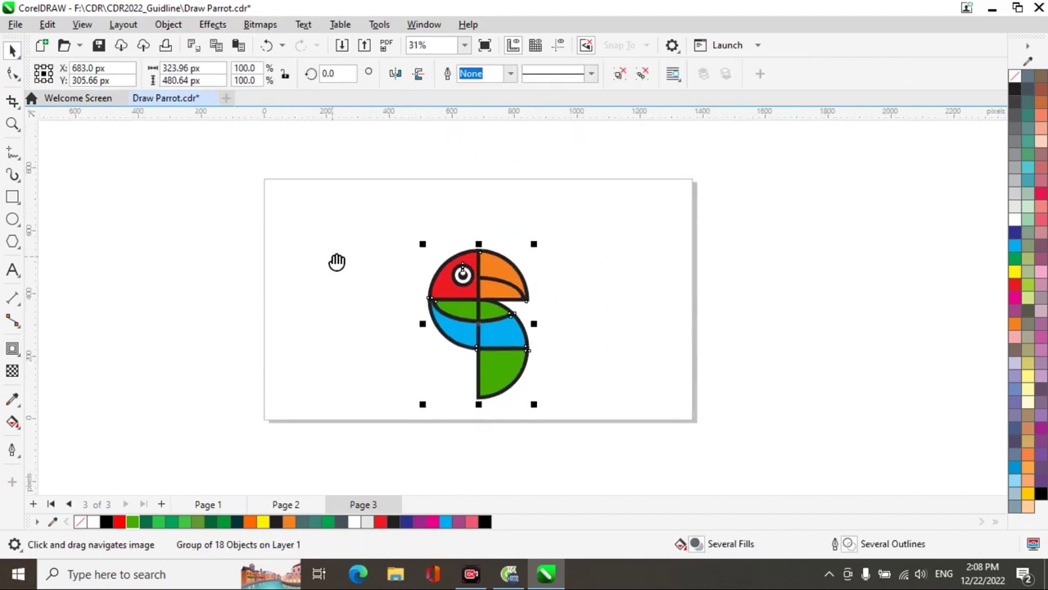
left_click_drag(481, 316, 807, 311)
Draw a square about 428 px wide on the left half of the page and fill it magenta
left_click(13, 197)
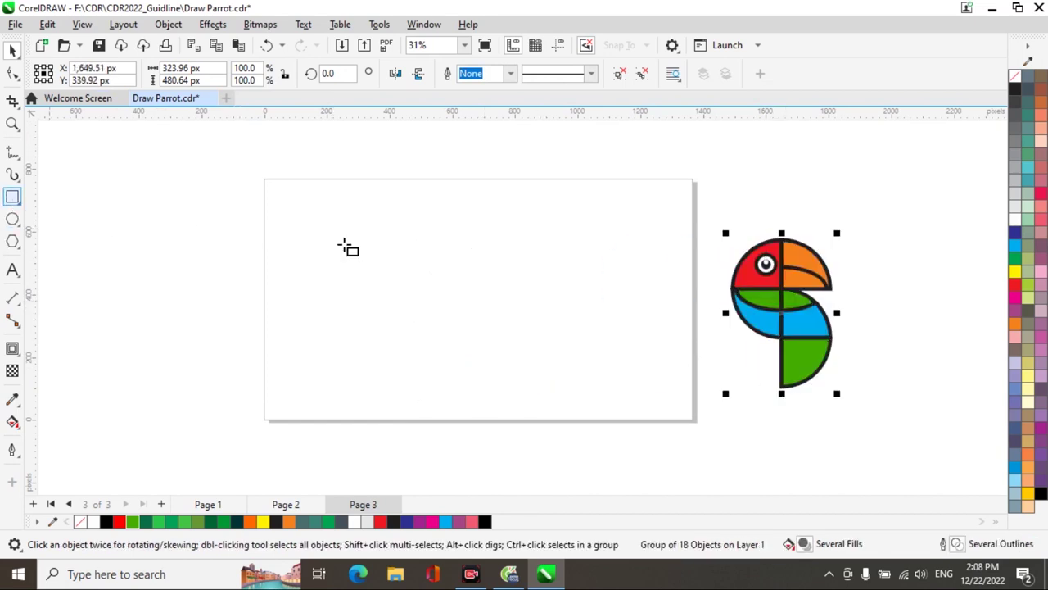
left_click_drag(316, 211, 450, 344)
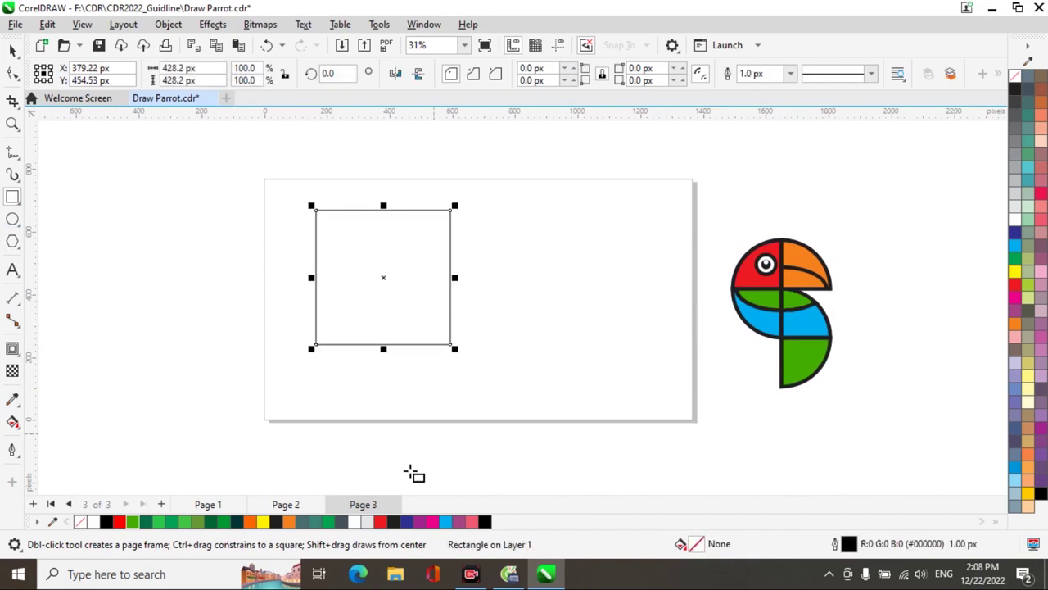
left_click(432, 522)
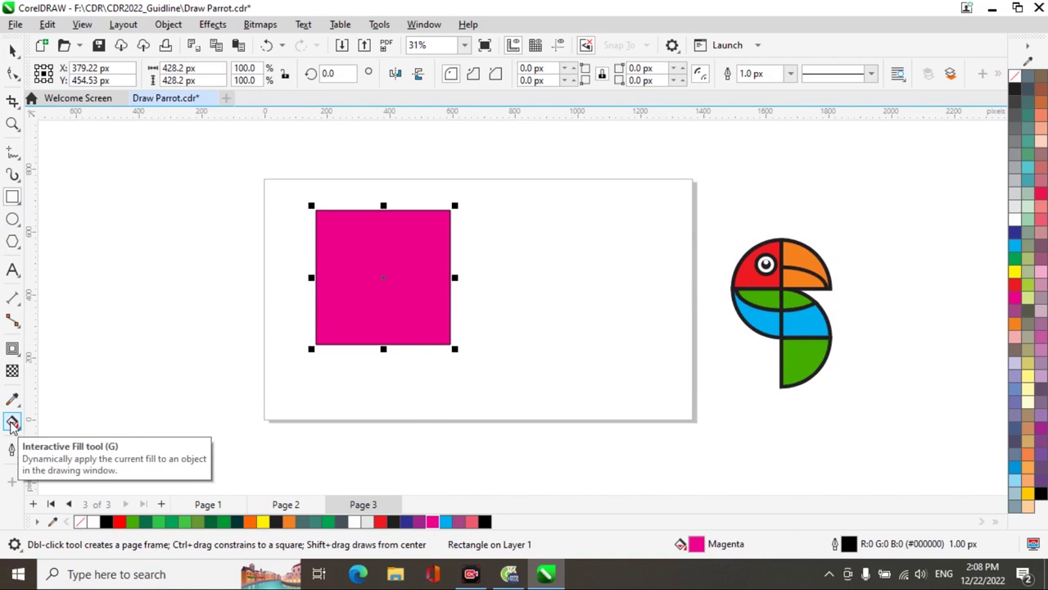
Apply a linear magenta-to-yellow fountain fill to the square, running diagonally from its upper-left to its lower-right corner
left_click(12, 422)
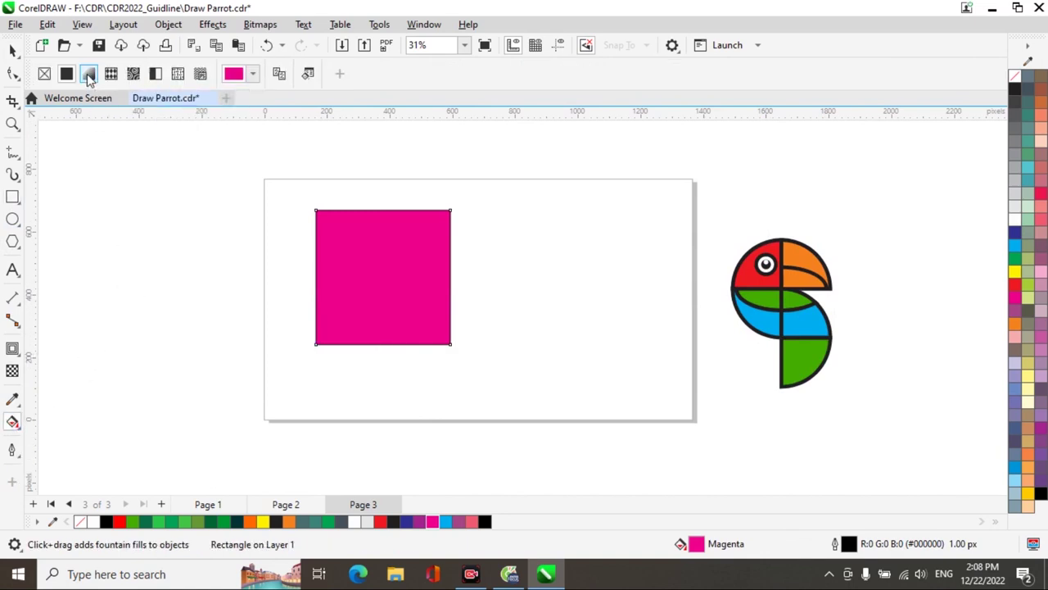
left_click(89, 75)
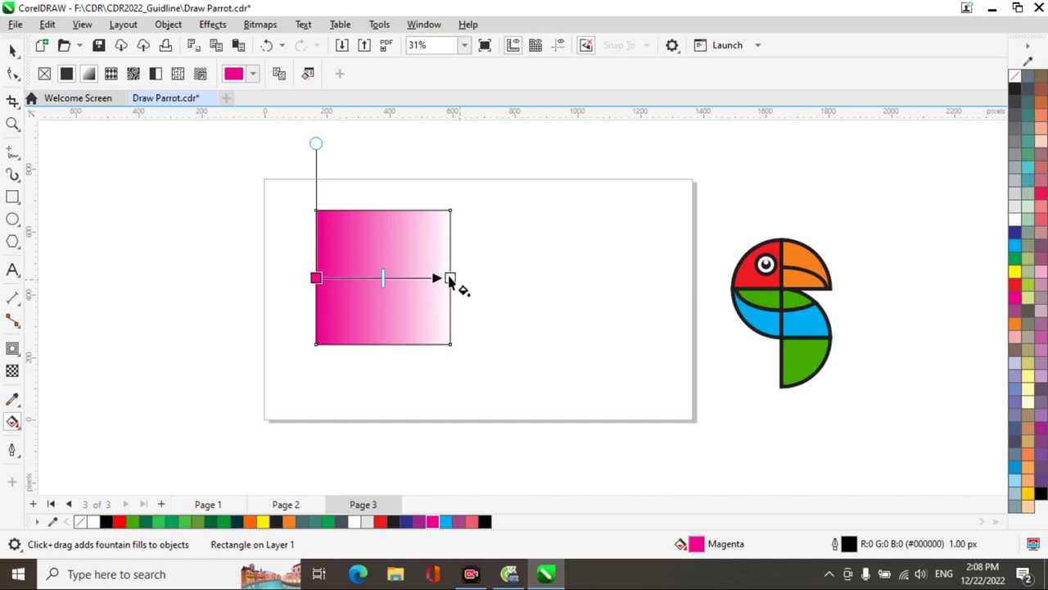
left_click(450, 277)
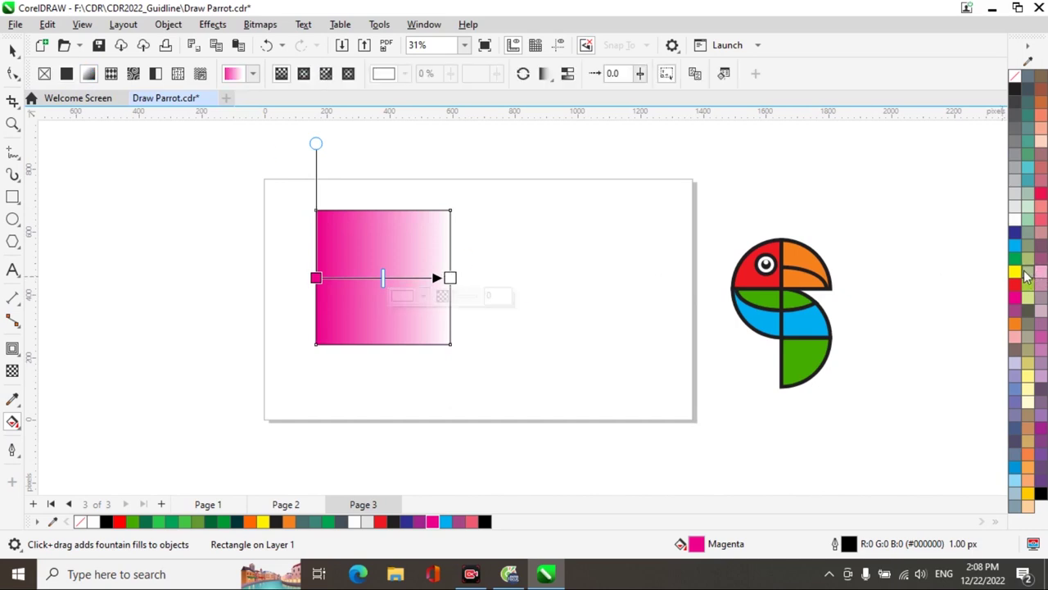
left_click_drag(450, 278, 450, 345)
left_click_drag(316, 278, 320, 214)
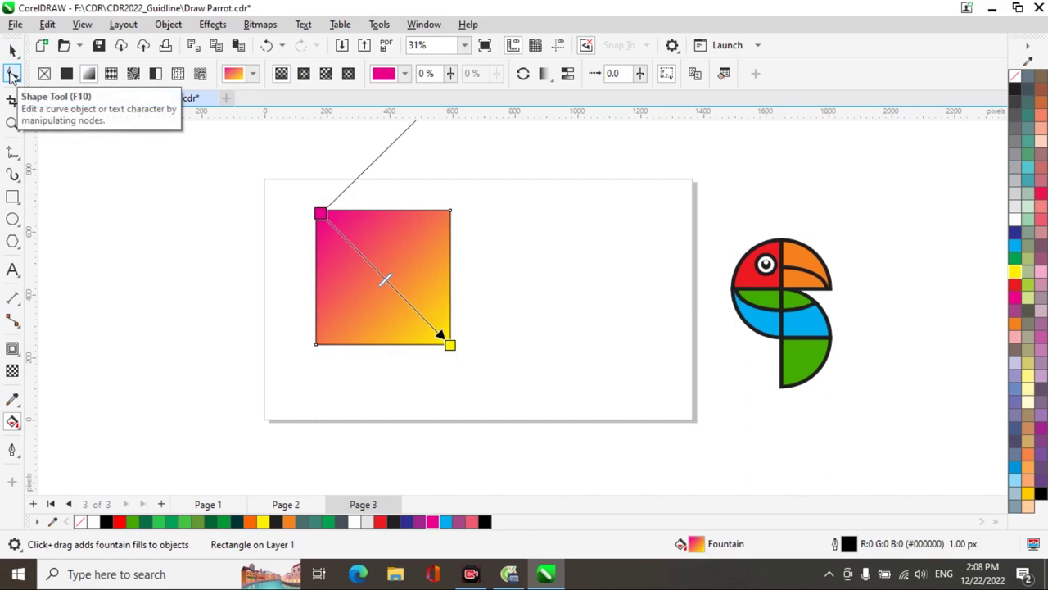
Round the square's lower-left and upper-right corners to a 214.1 px radius and remove its outline
left_click(13, 73)
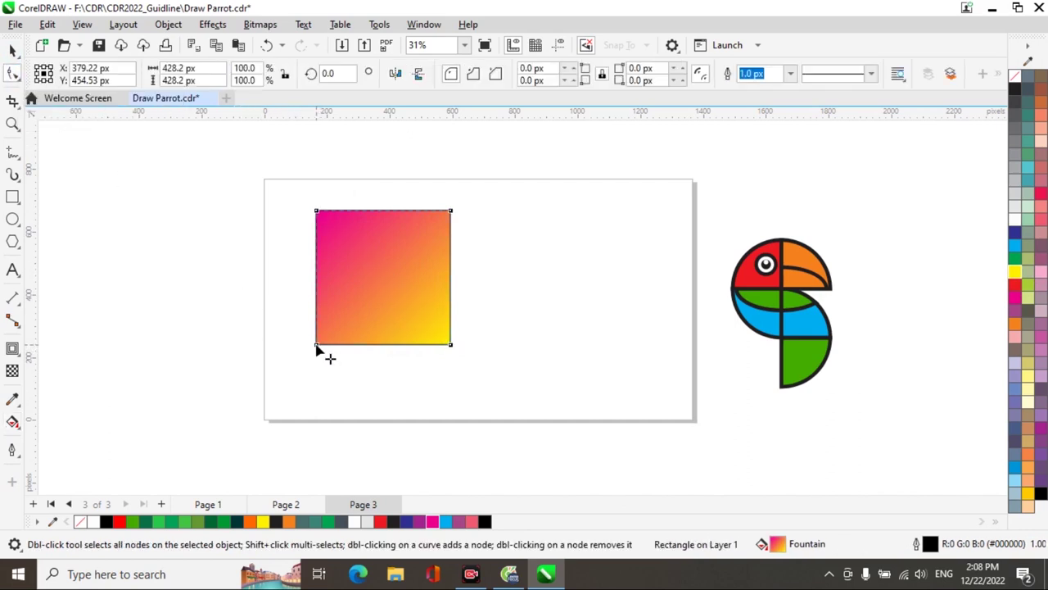
left_click_drag(317, 345, 475, 339)
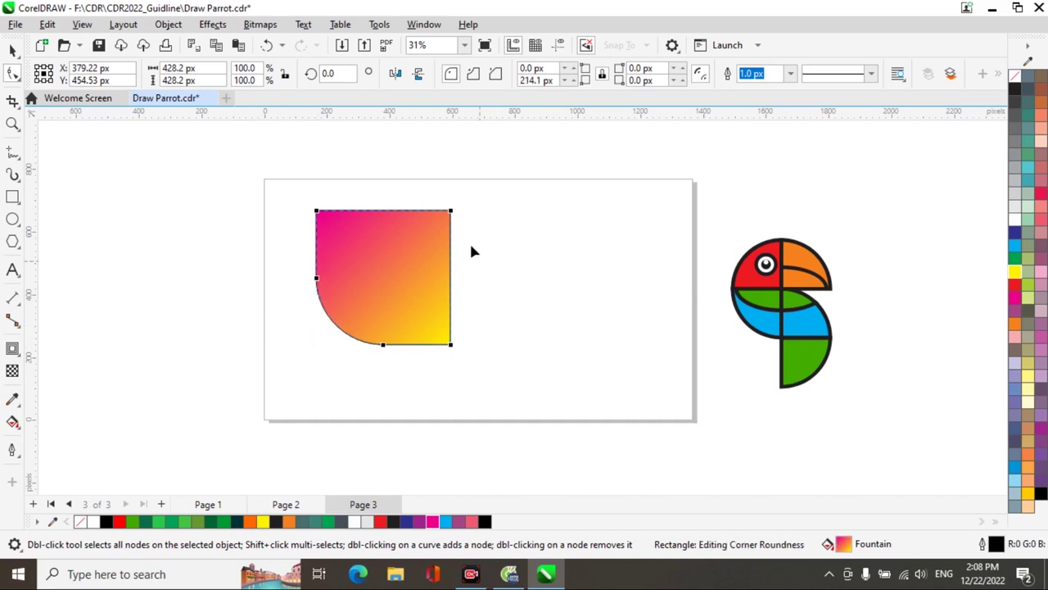
left_click_drag(453, 216, 445, 342)
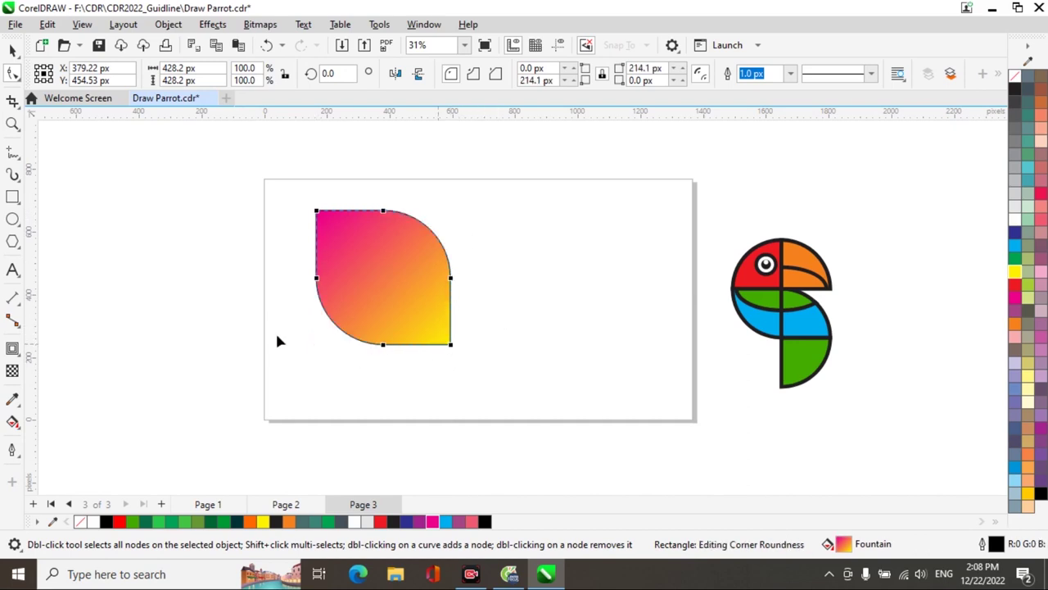
left_click(12, 51)
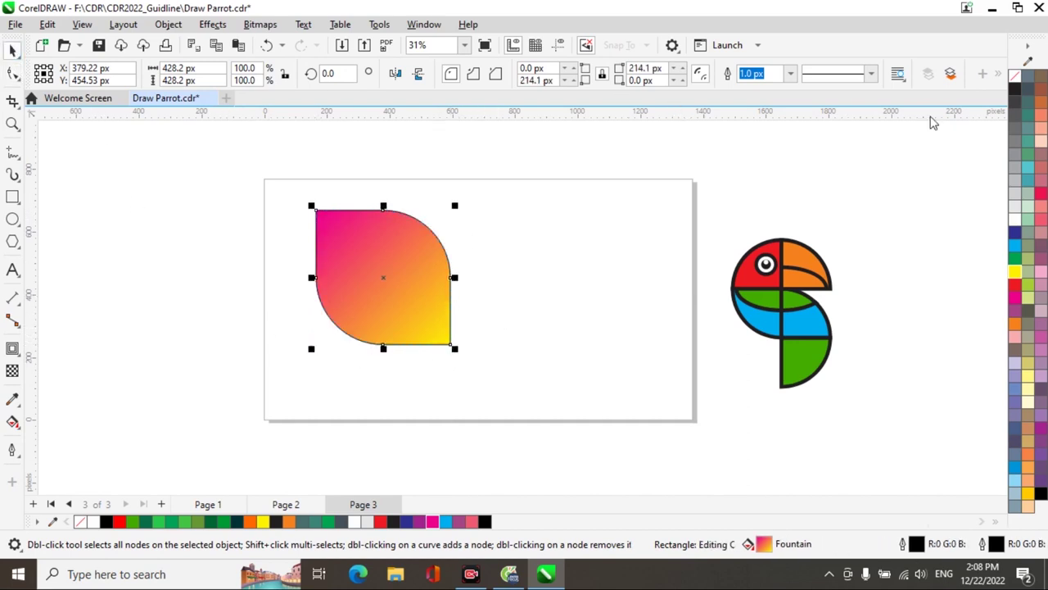
right_click(1015, 75)
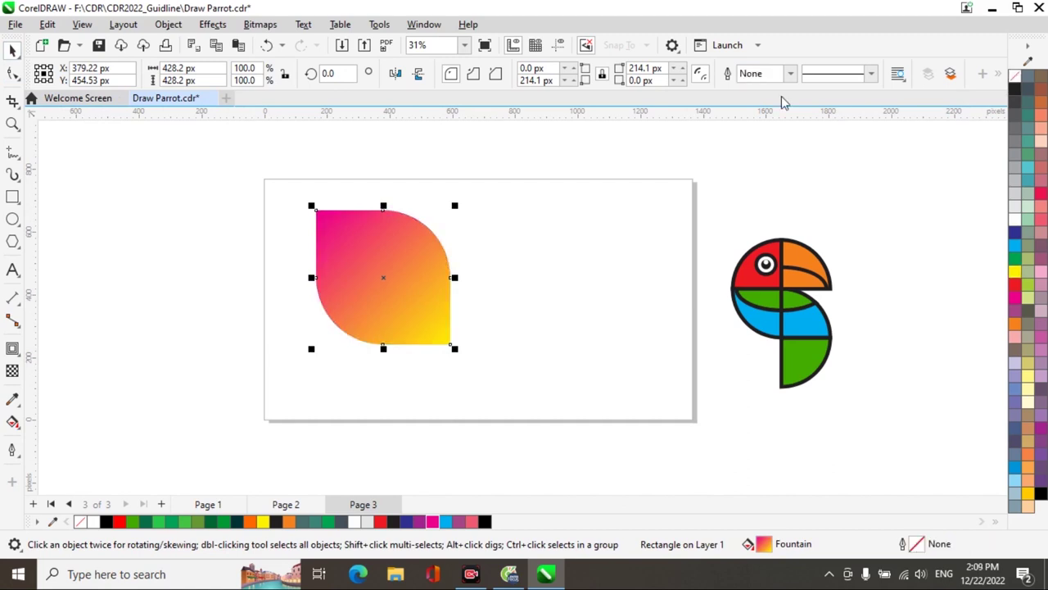
Add a 12 px inside contour to the gradient leaf shape and break the contour apart
left_click(12, 348)
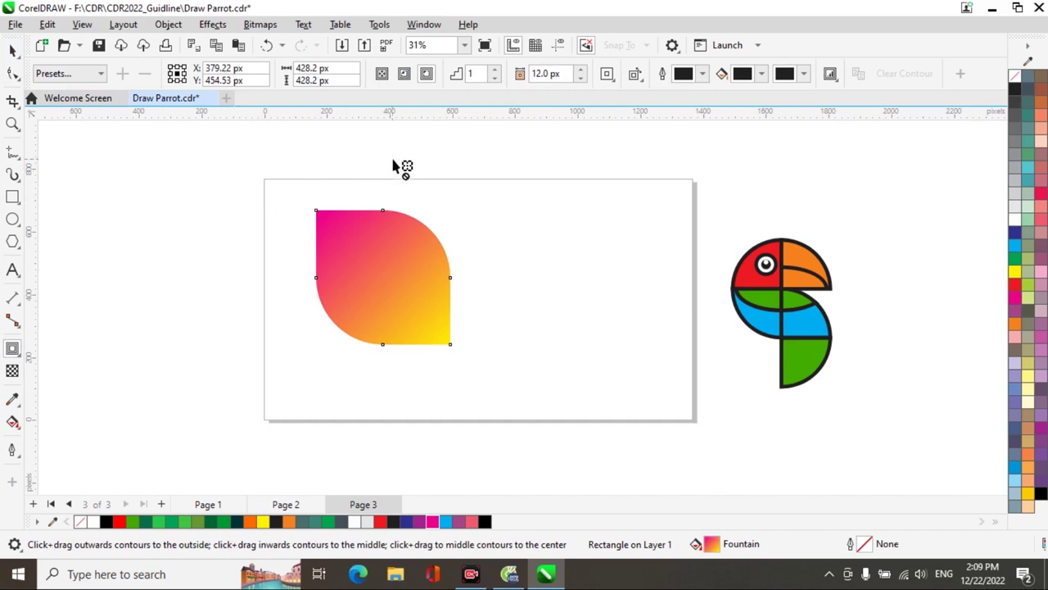
left_click(404, 74)
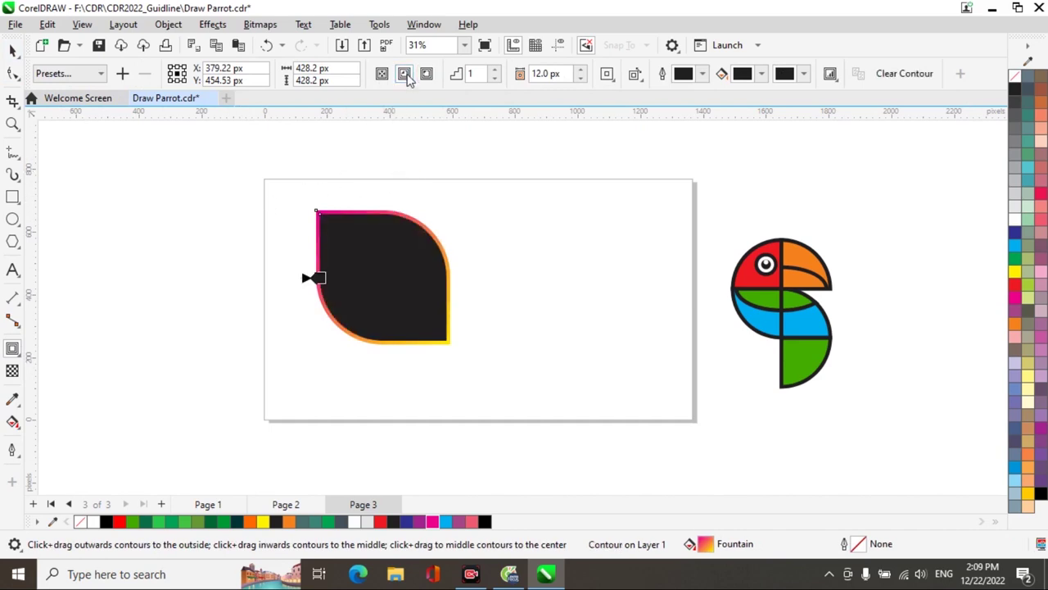
left_click(167, 23)
left_click(221, 347)
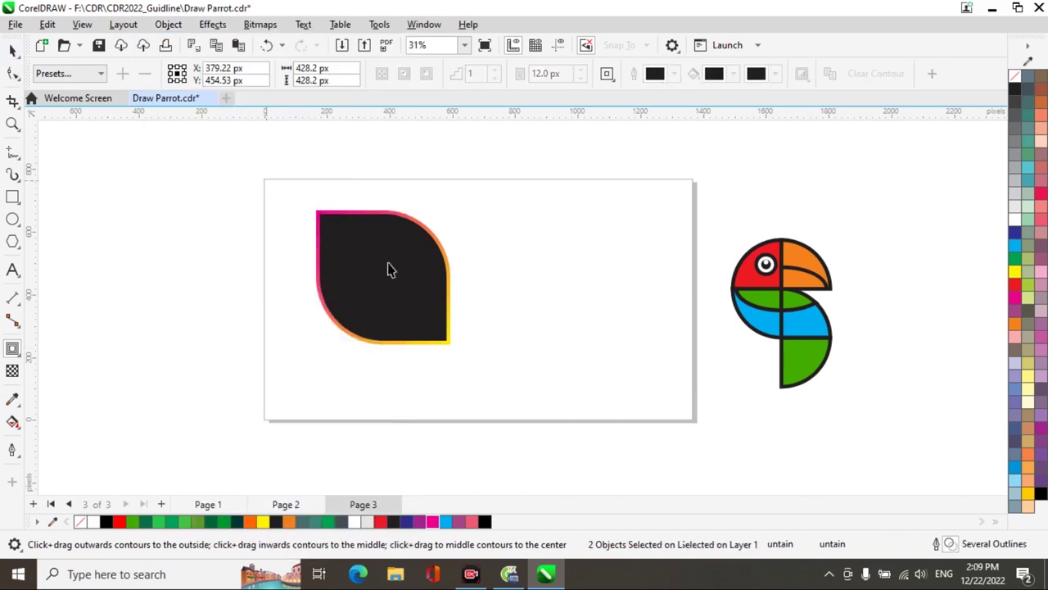
Combine the gradient leaf shape with its black inner contour into one hollow gradient frame
key("space")
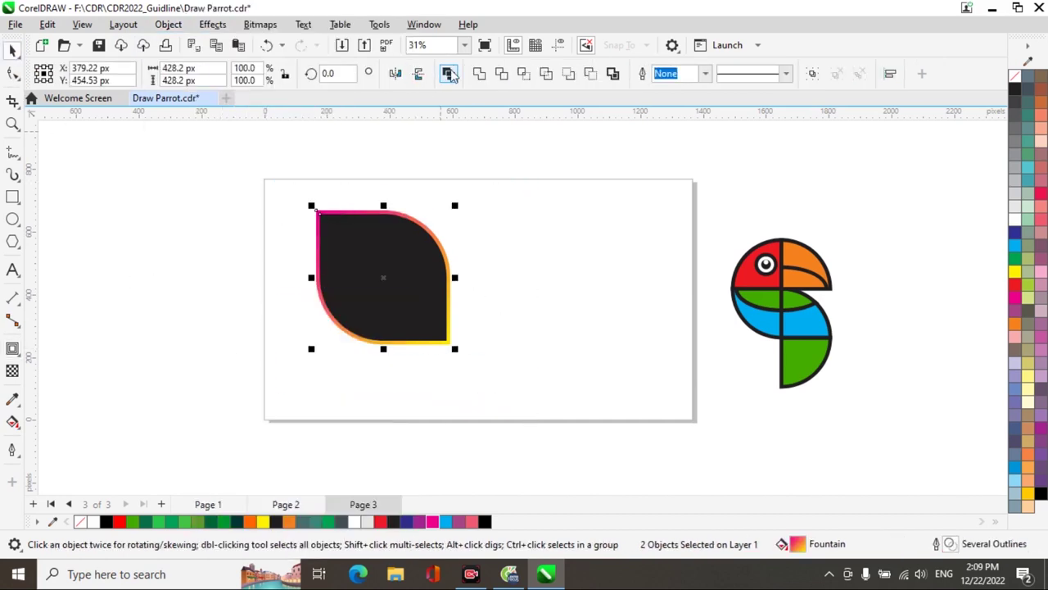
left_click(451, 73)
left_click(447, 275)
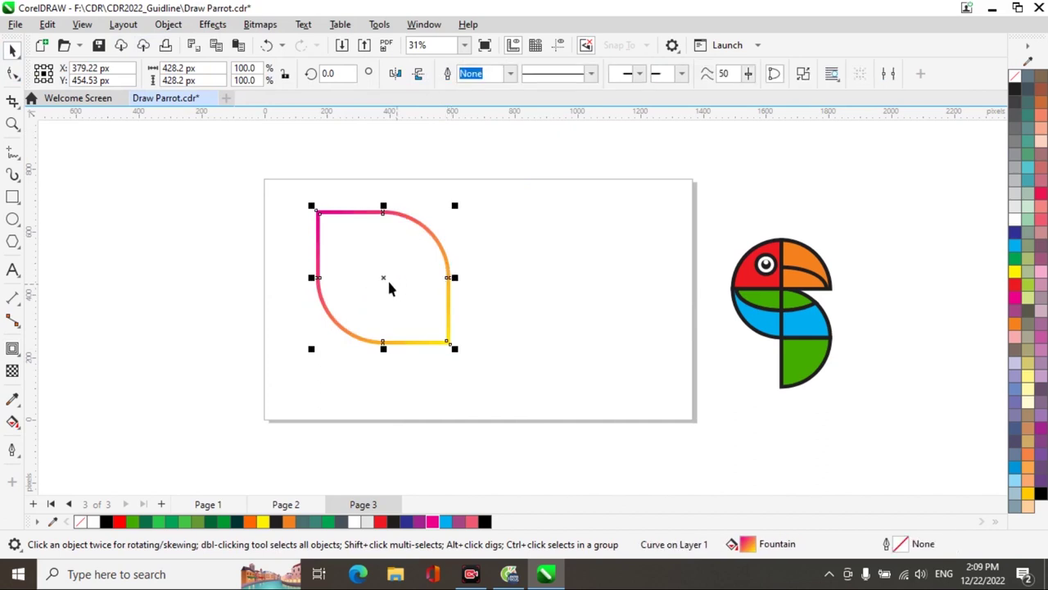
Duplicate the gradient frame to its left, mirror the copy horizontally, scale it to about 311 px wide and overlap it with the original
left_click_drag(384, 279, 290, 281)
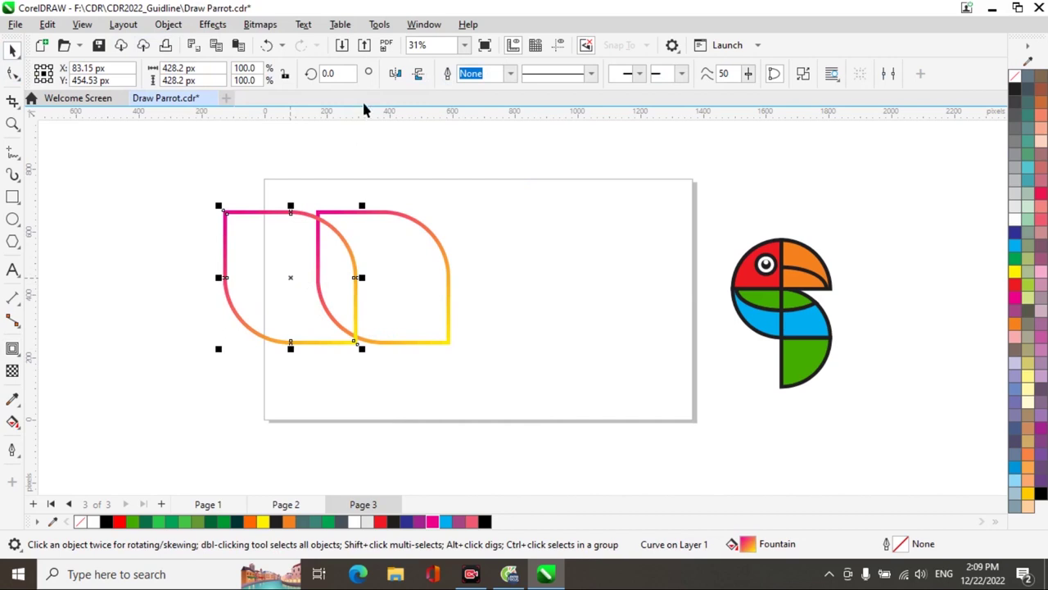
left_click(396, 73)
left_click_drag(362, 206, 342, 238)
left_click_drag(272, 295, 316, 302)
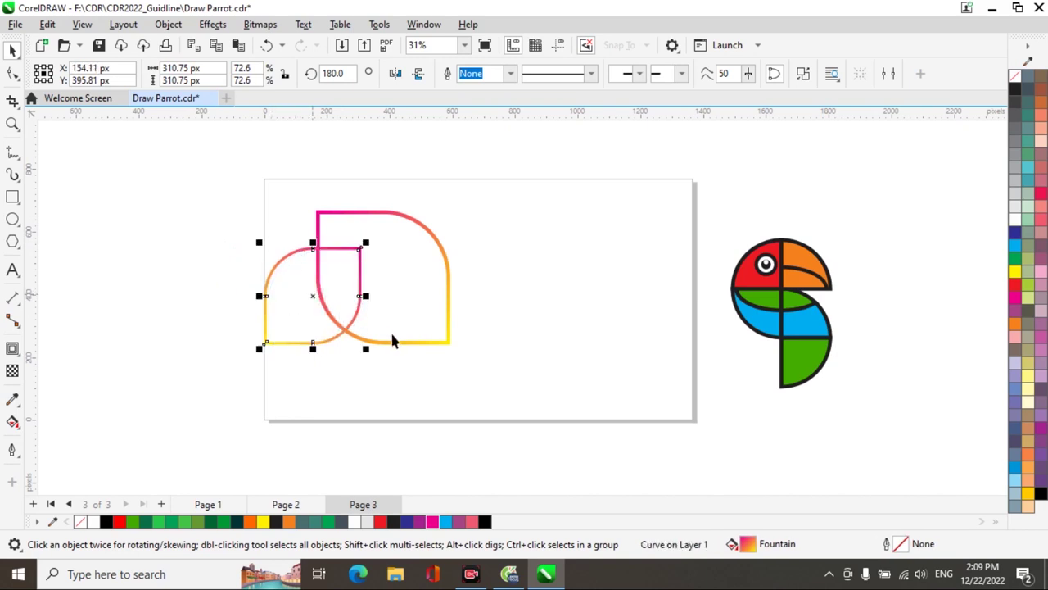
Group the two gradient frames and move the group about 120 px to the right
left_click_drag(215, 179, 565, 393)
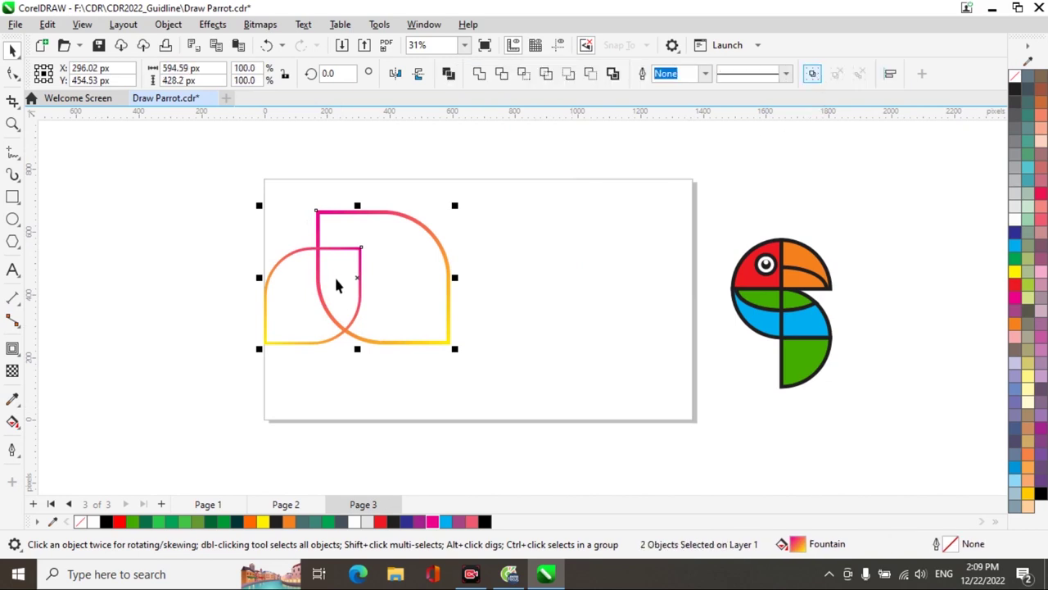
key("ctrl+g")
left_click_drag(373, 287, 410, 287)
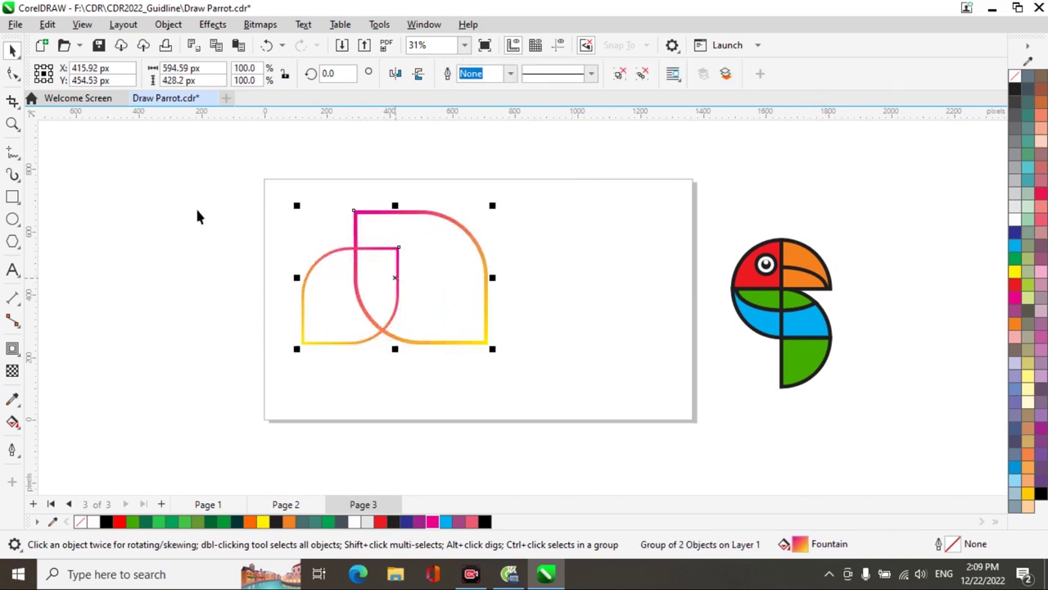
Create a page-sized rectangle behind the frames and fill it black
double_click(13, 197)
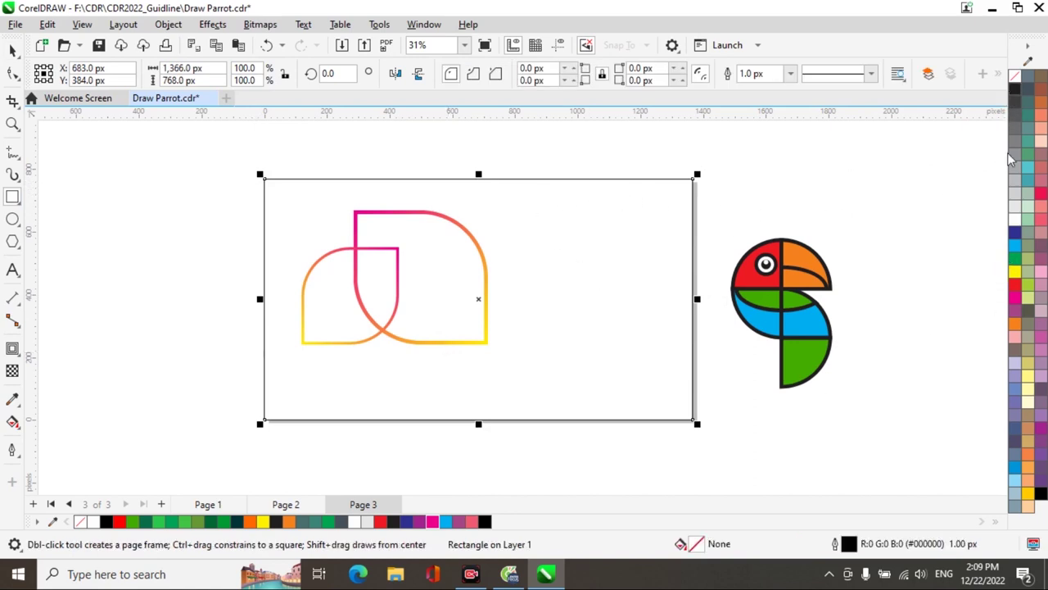
left_click(1041, 493)
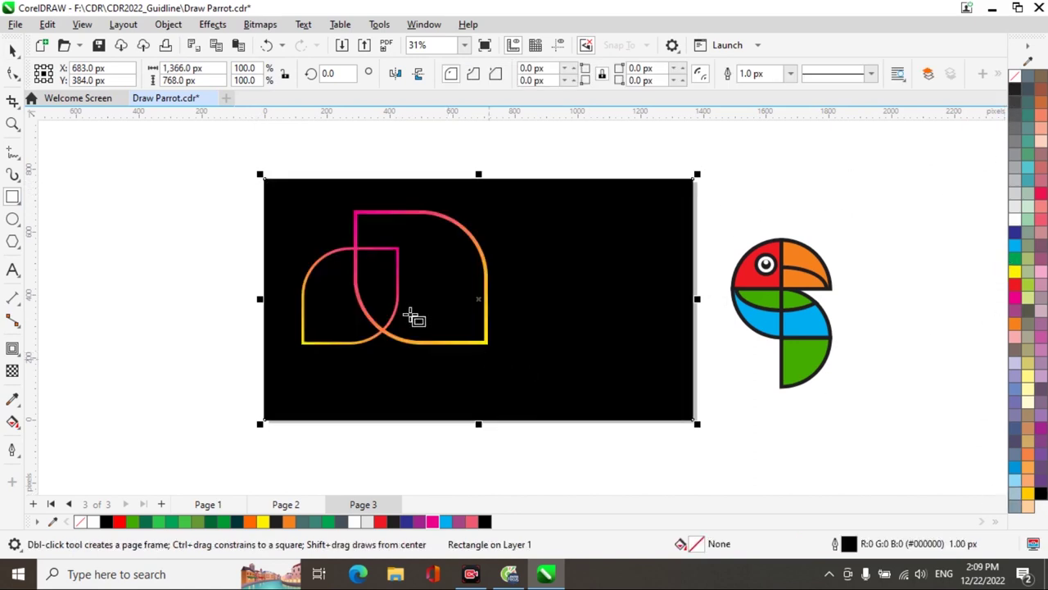
key("space")
Group the parrot, move it onto the larger gradient frame and bring it to the front of the page
left_click_drag(883, 195, 719, 389)
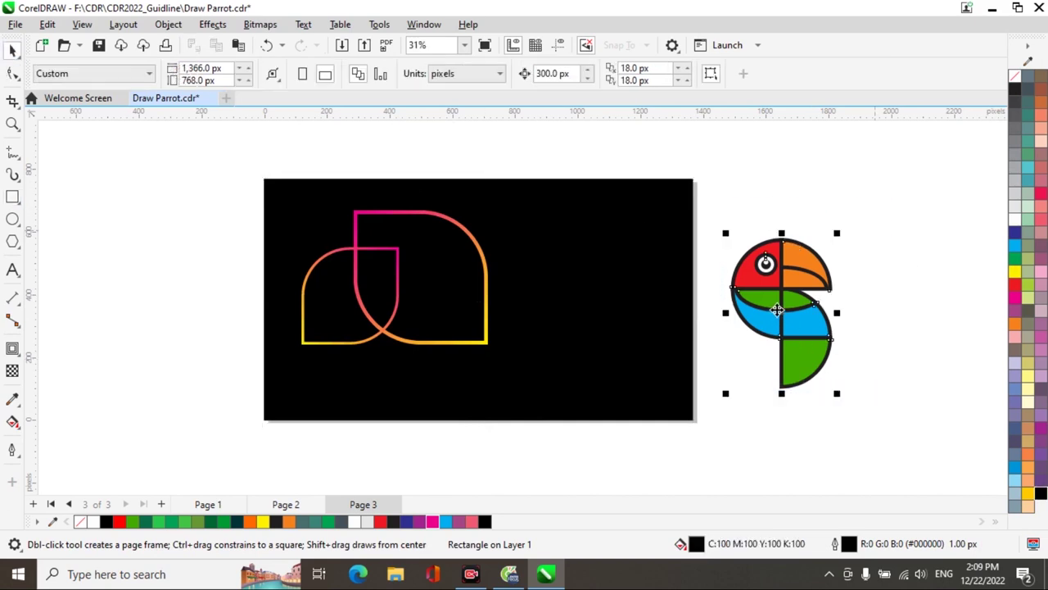
key("ctrl+g")
left_click_drag(782, 321, 424, 316)
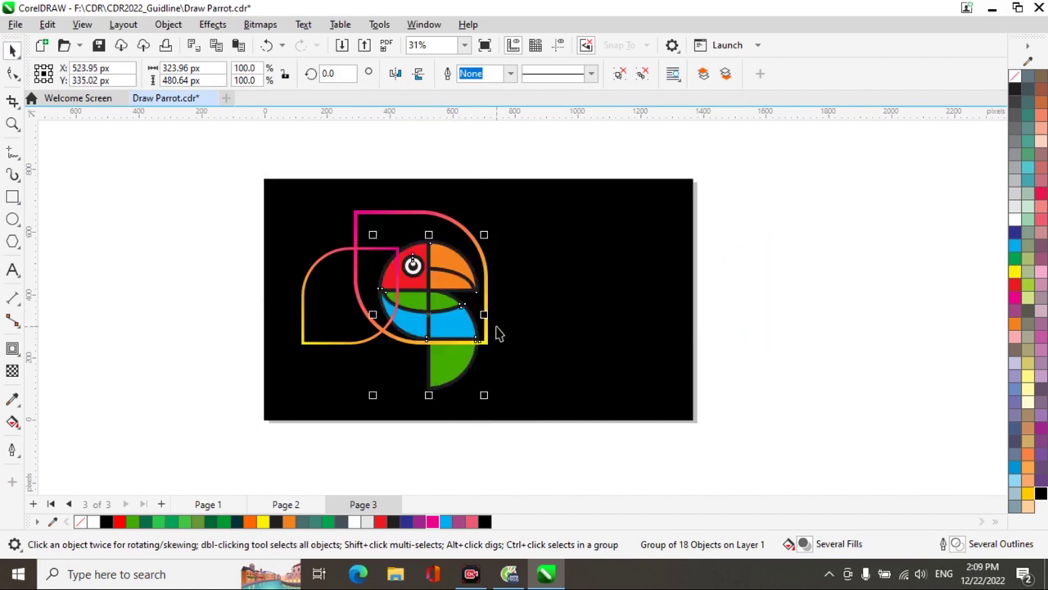
key("shift+Page_Up")
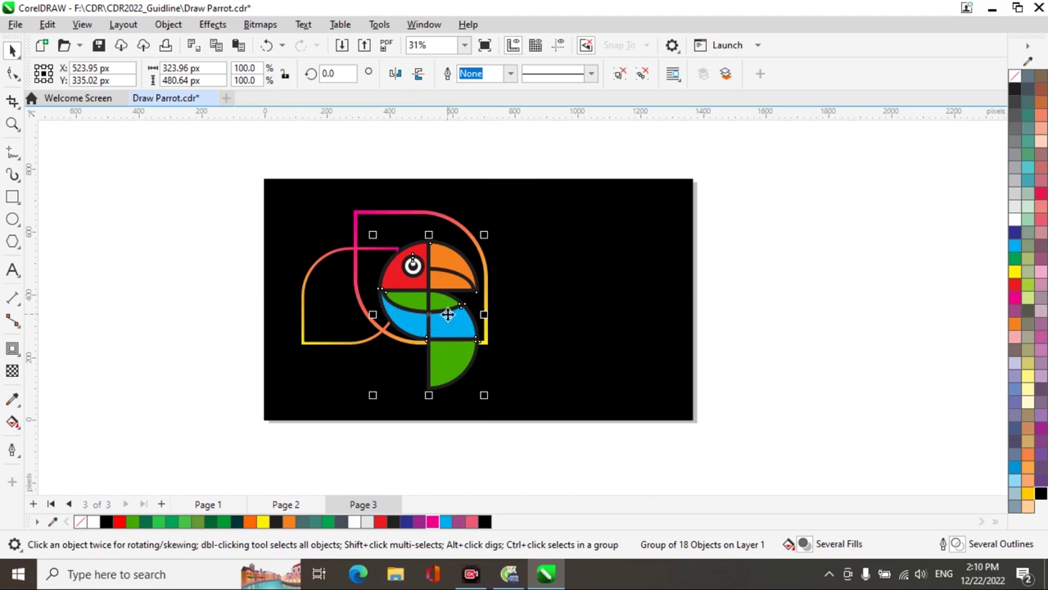
left_click_drag(431, 312, 432, 312)
left_click(821, 367)
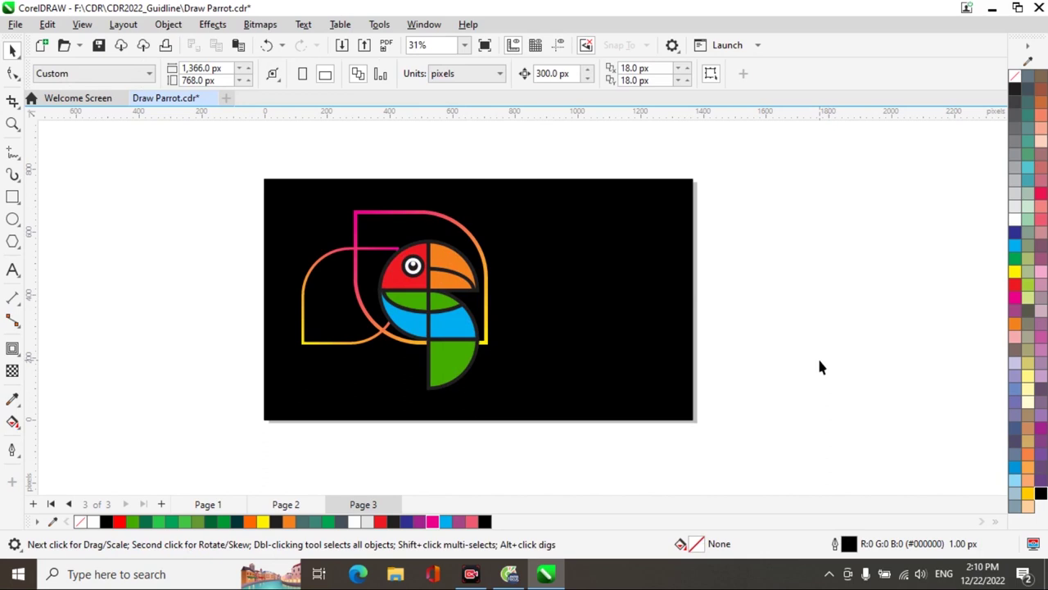